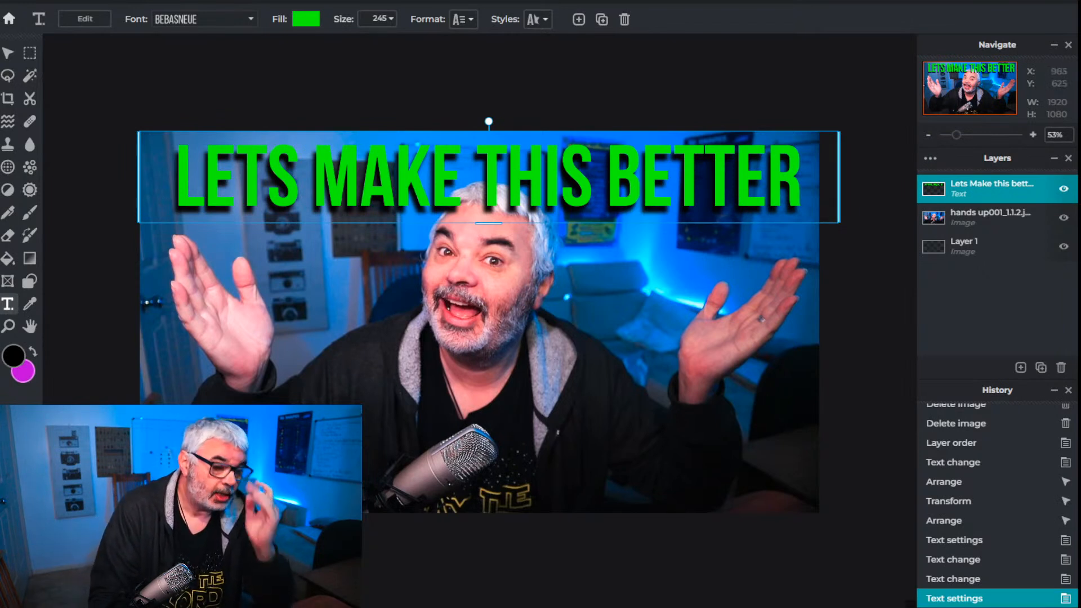
# Replace the wording of the green title text with "What's your Story"
pyautogui.doubleClick(421, 172)
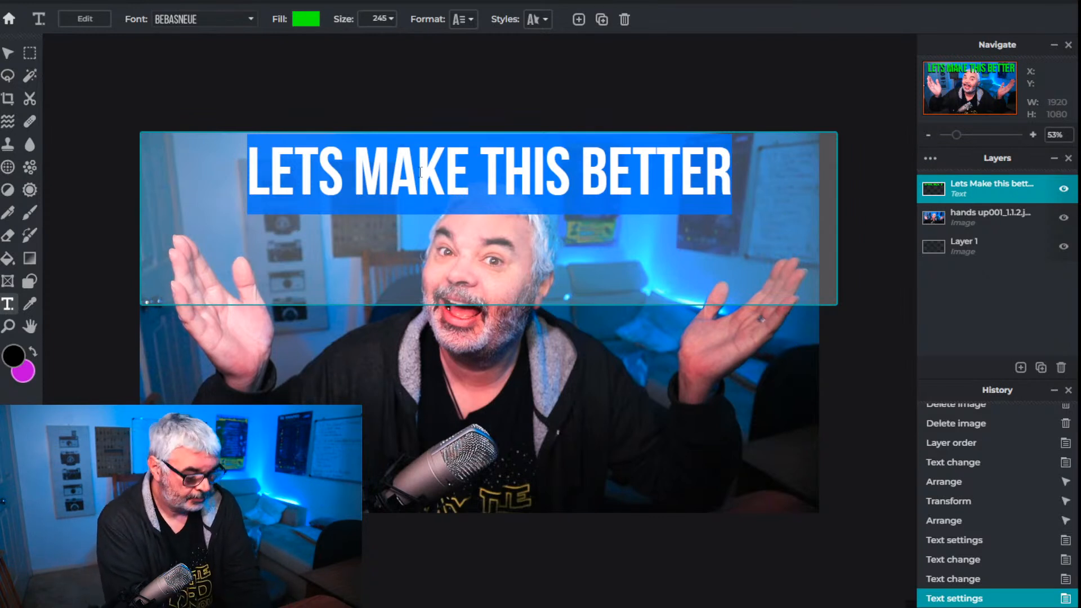
pyautogui.write('S')
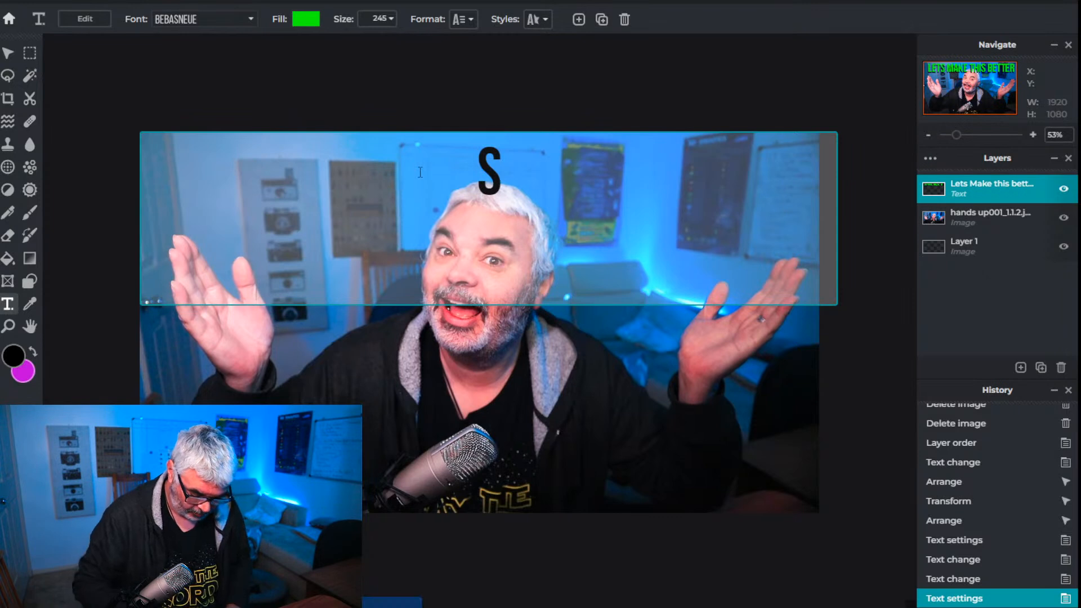
pyautogui.press('BackSpace')
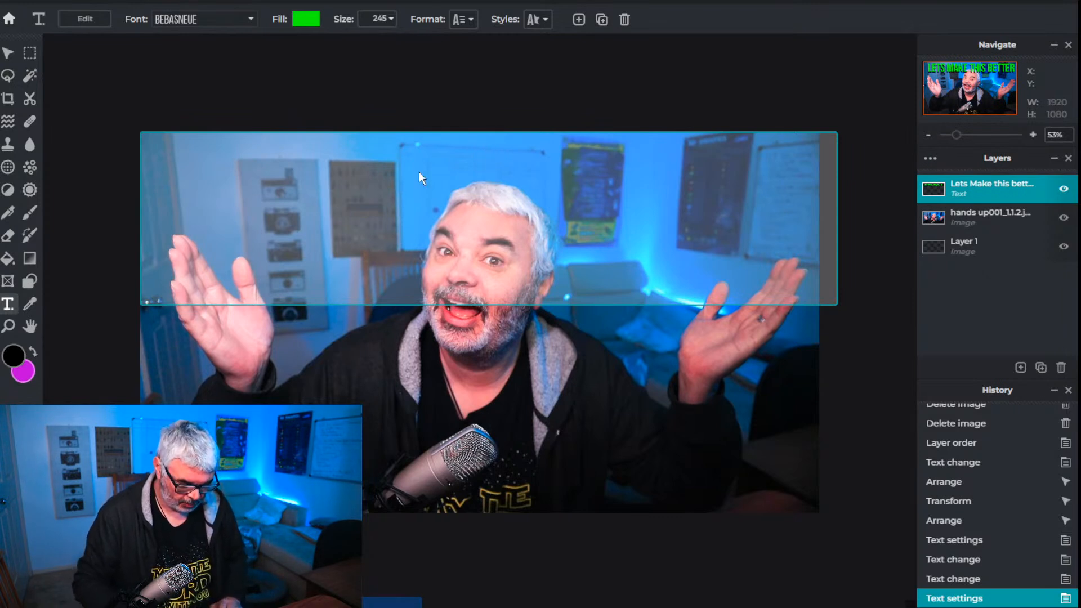
pyautogui.write('WH')
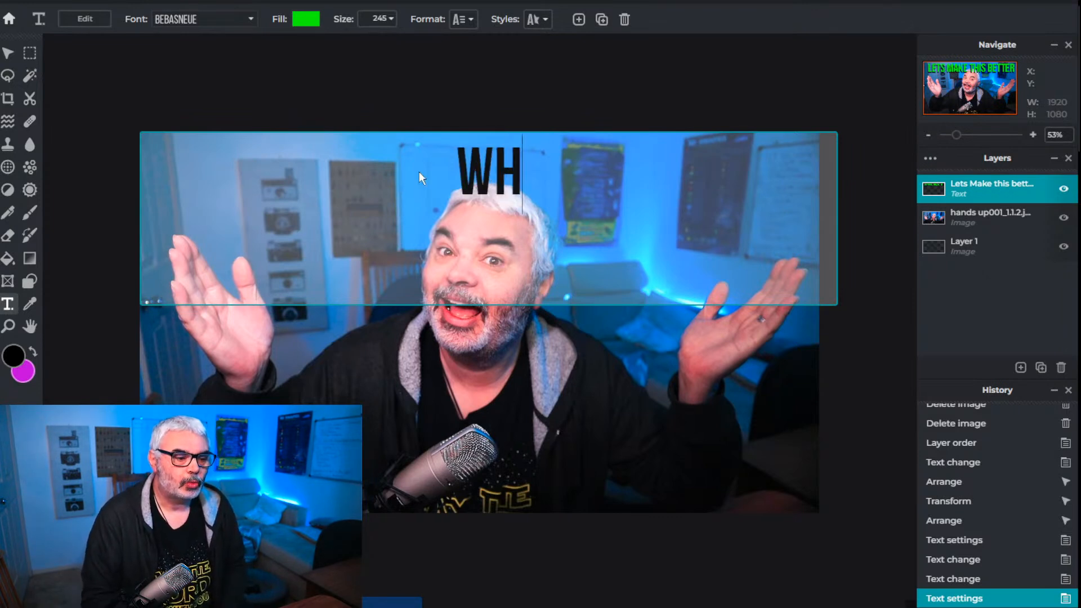
pyautogui.write('ATS')
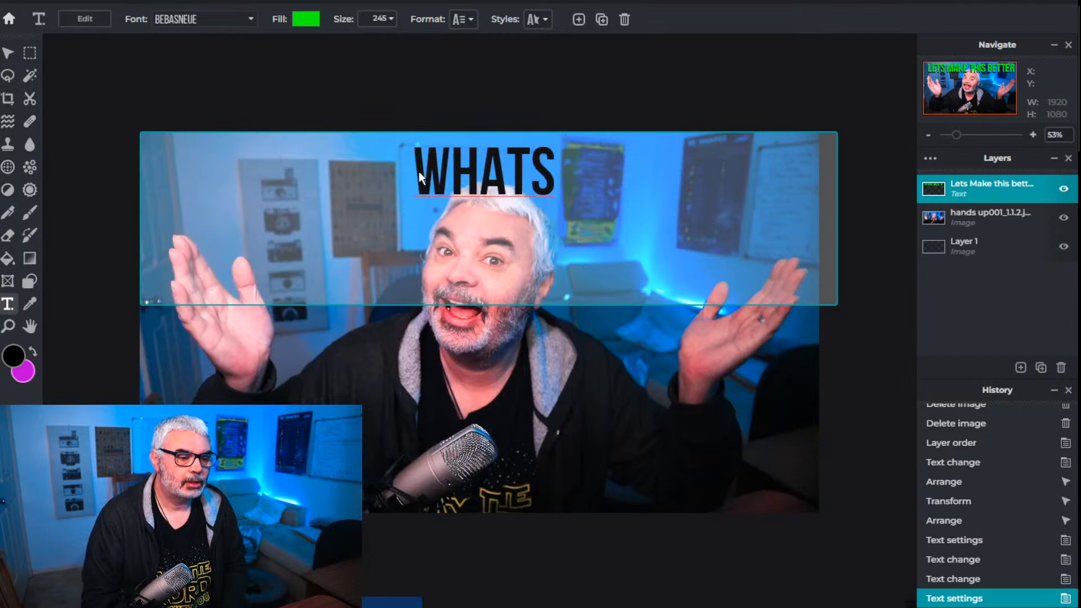
pyautogui.press('BackSpace')
pyautogui.write("'S YOUR ")
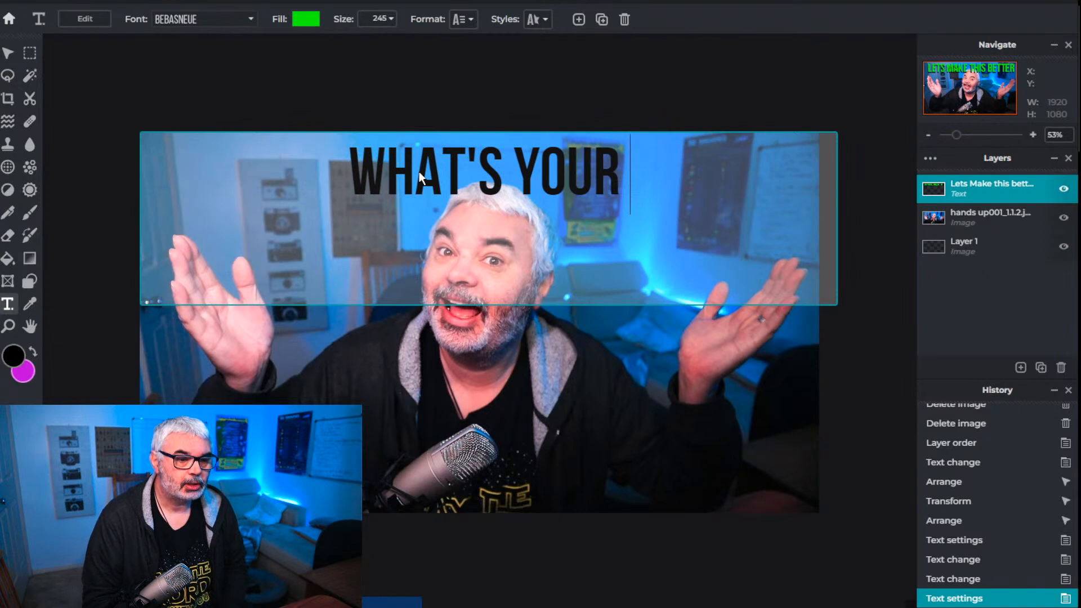
pyautogui.write('STORY')
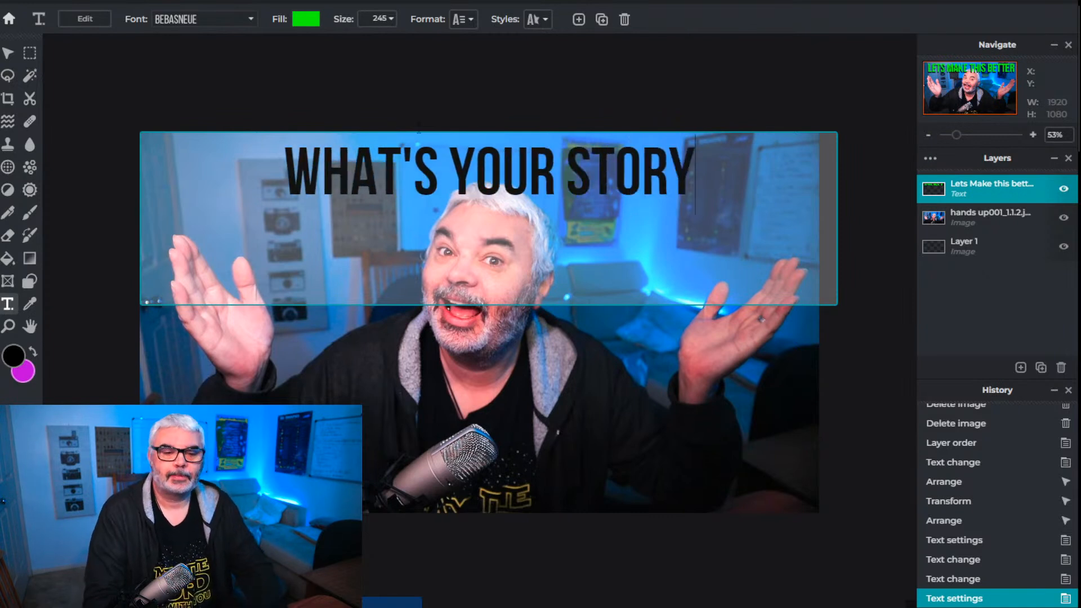
pyautogui.click(559, 419)
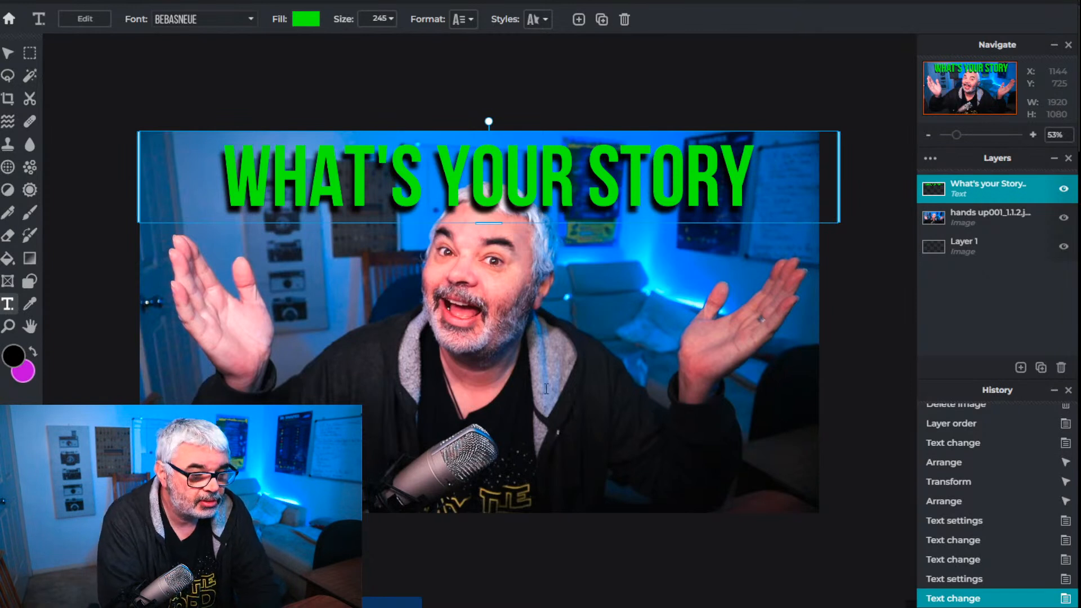
# Set Lasso Select to the polygon type and start outlining the jacket edge around the gap beneath the sleeve on the photo's left side
pyautogui.click(8, 76)
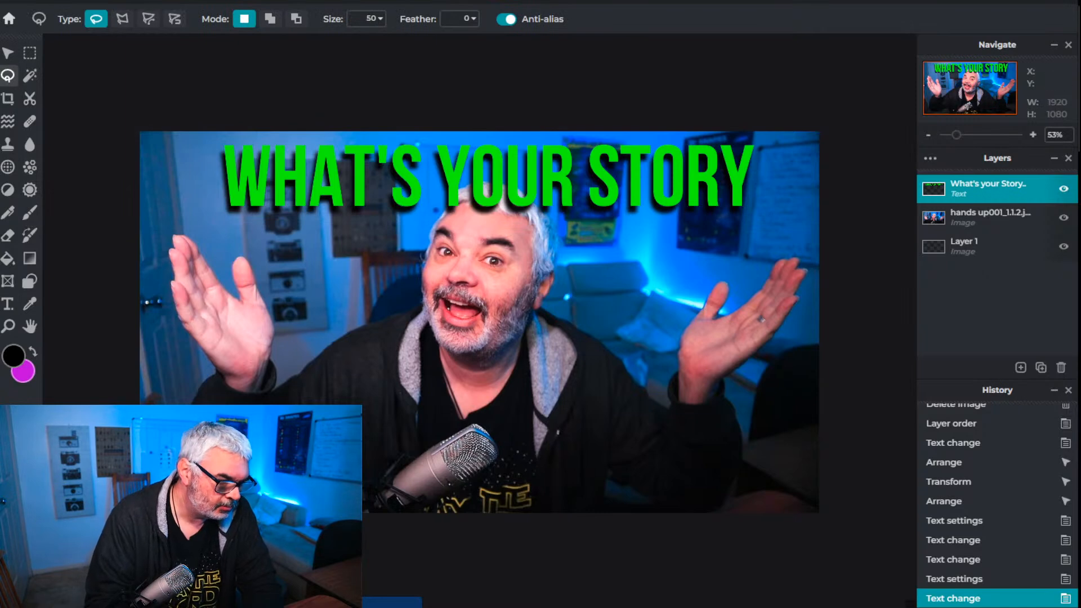
pyautogui.scroll(5, 401, 397)
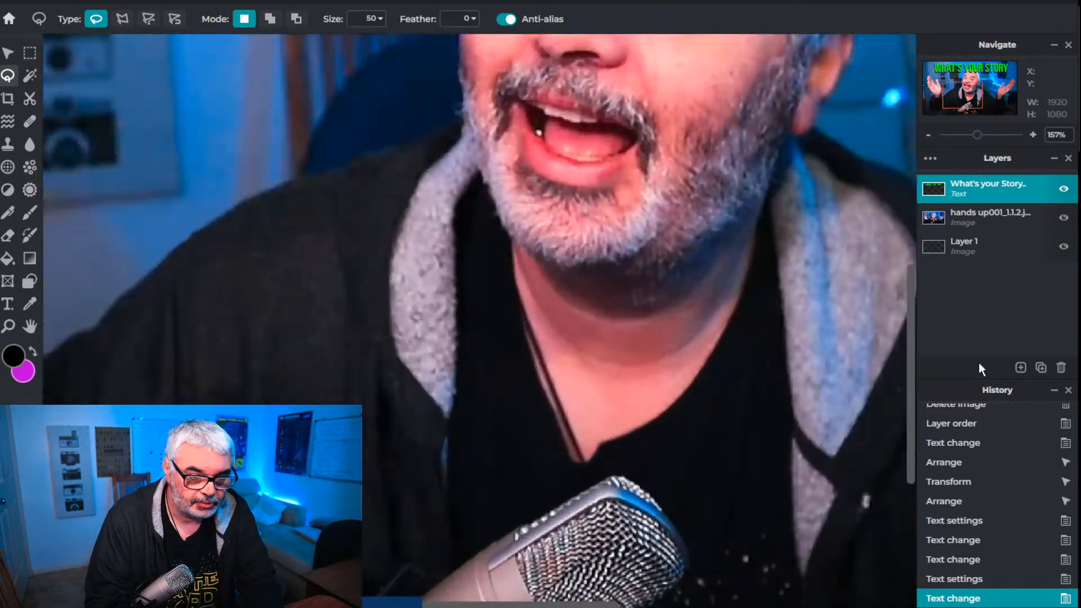
pyautogui.moveTo(908, 372); pyautogui.dragTo(929, 490)
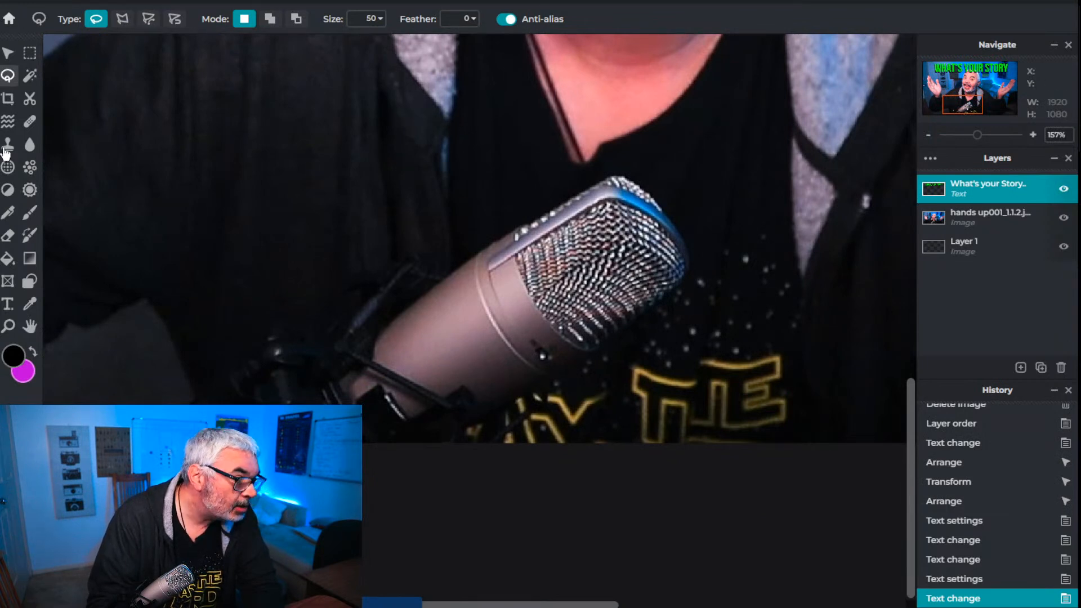
pyautogui.click(124, 22)
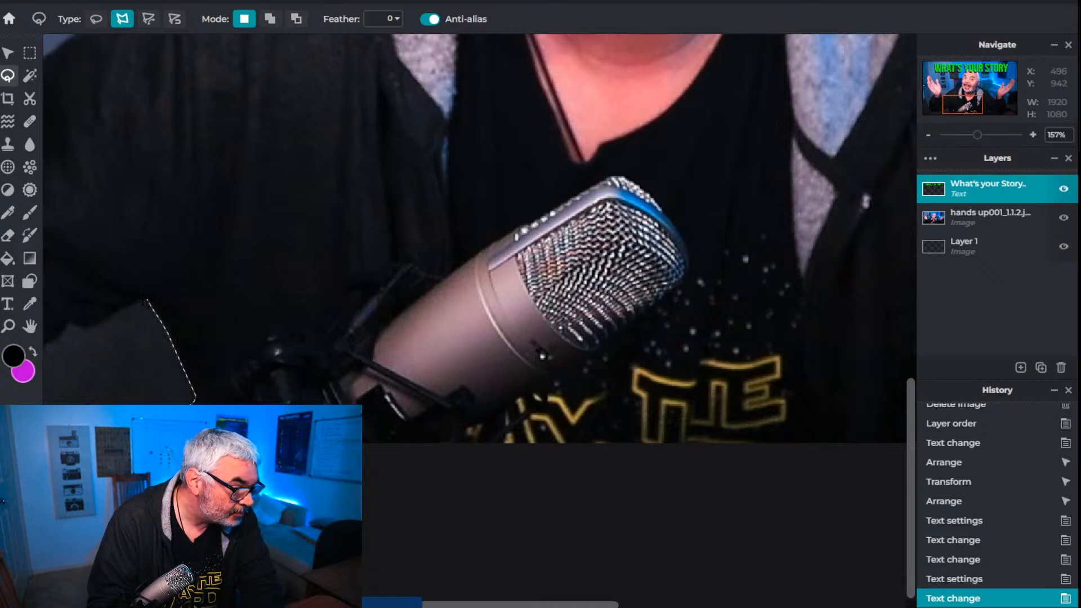
pyautogui.click(120, 308)
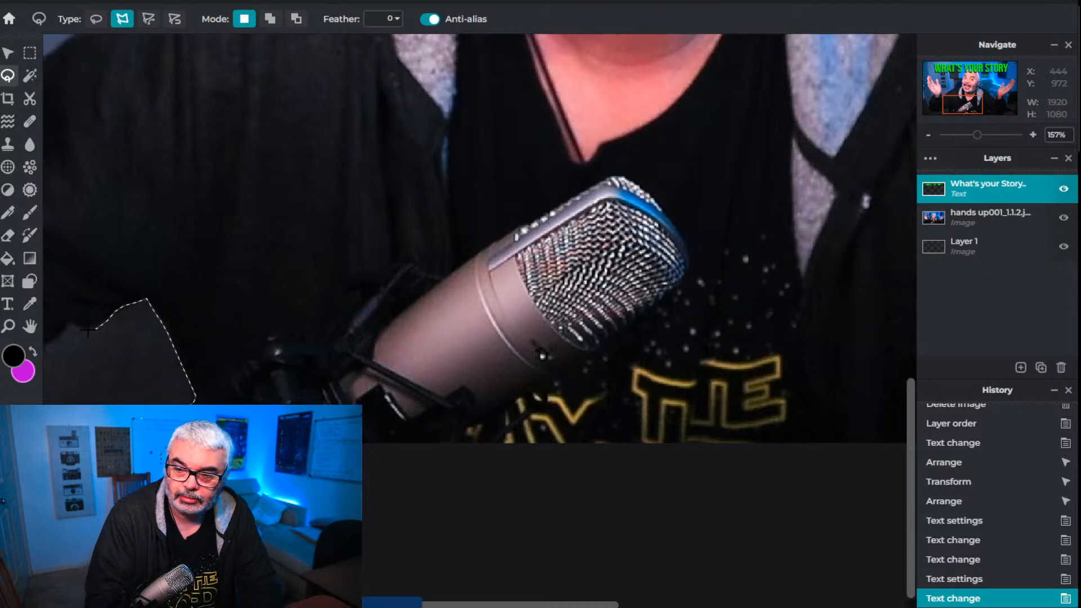
pyautogui.scroll(-5, 89, 330)
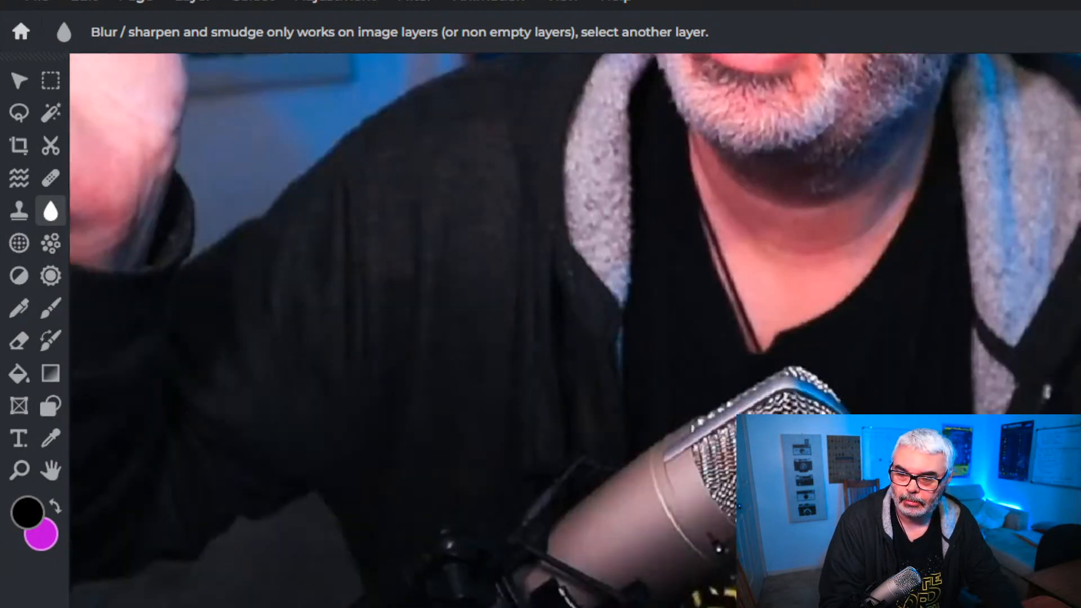
# Start a new polygon lasso outline at the photo's lower edge, following the jacket and the underside of the sleeve
pyautogui.click(19, 114)
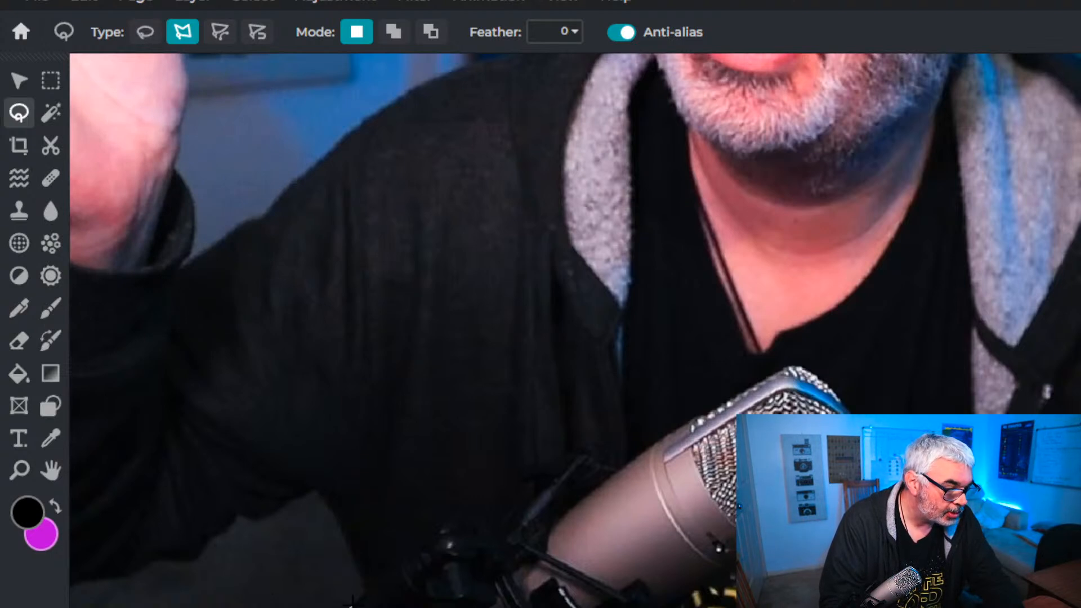
pyautogui.click(365, 592)
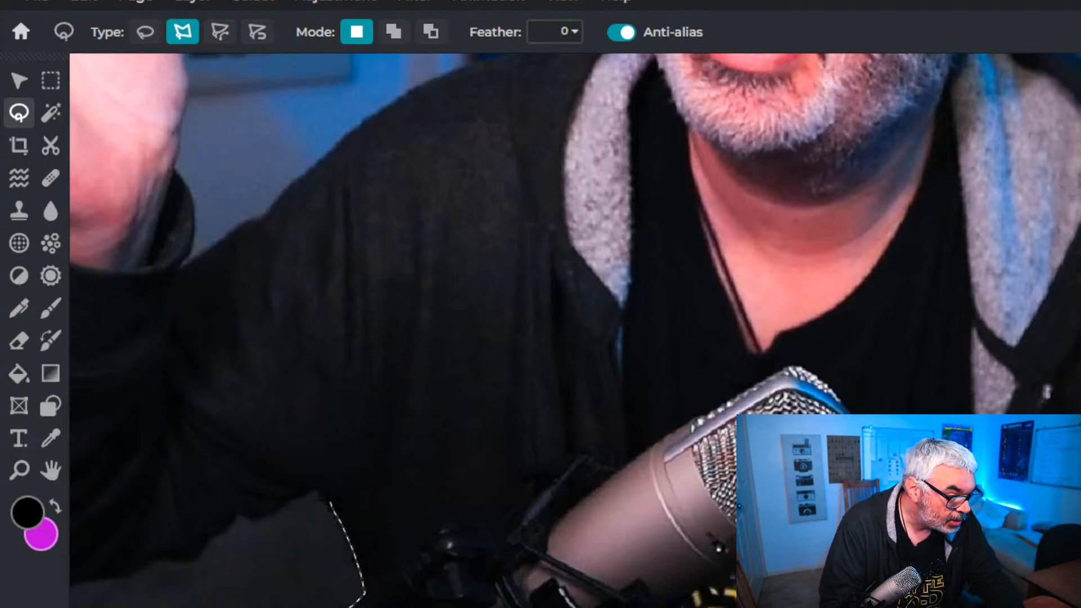
pyautogui.click(320, 490)
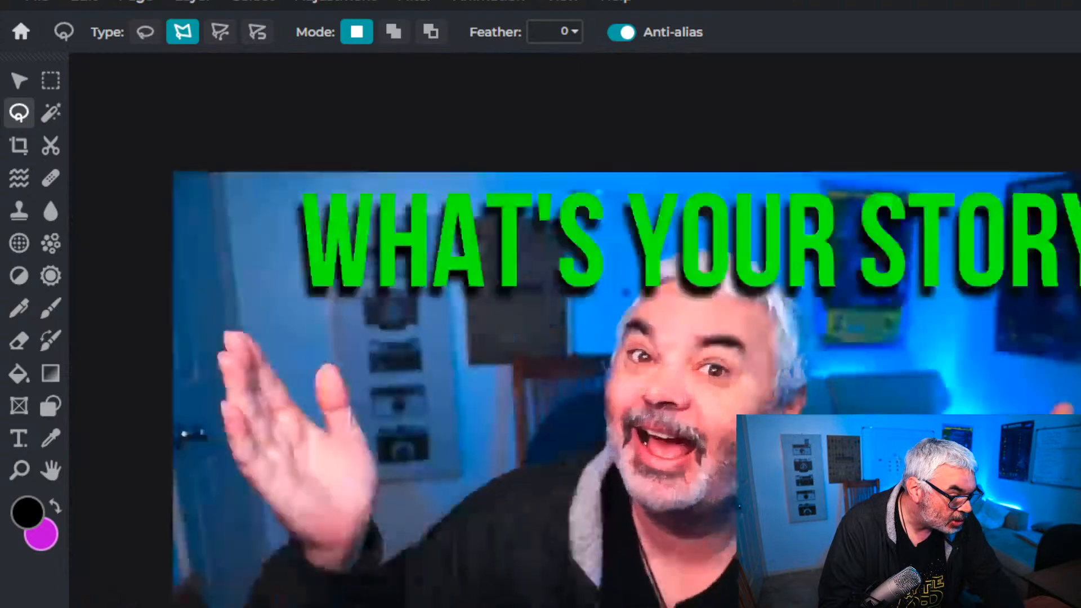
# Continue the lasso outline up the outer edge of the jacket sleeve to the wrist of the raised hand
pyautogui.scroll(3, 424, 504)
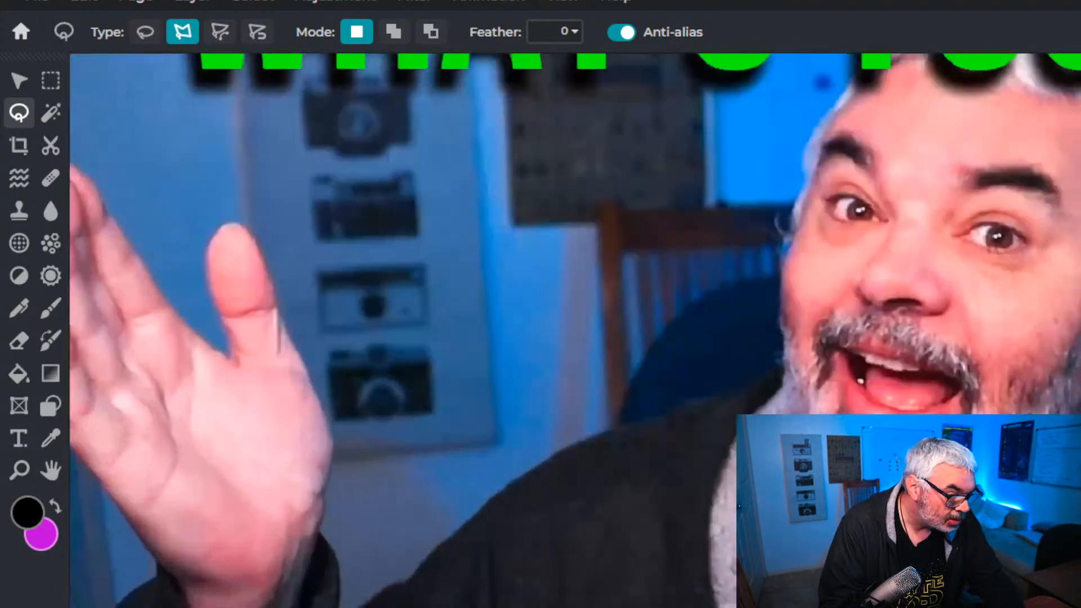
pyautogui.scroll(-10, 575, 331)
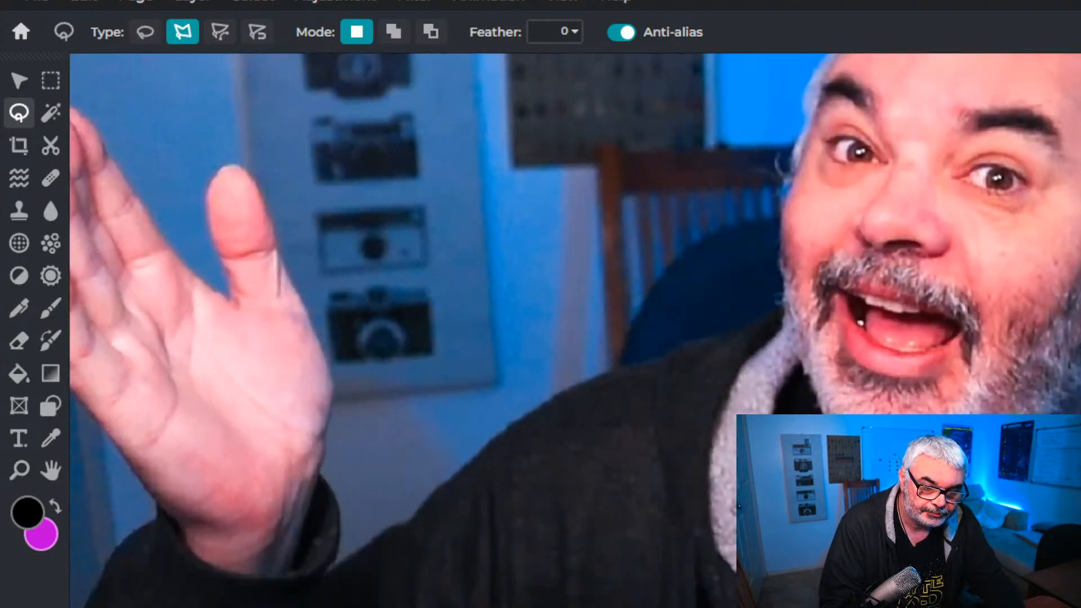
pyautogui.scroll(-4, 574, 331)
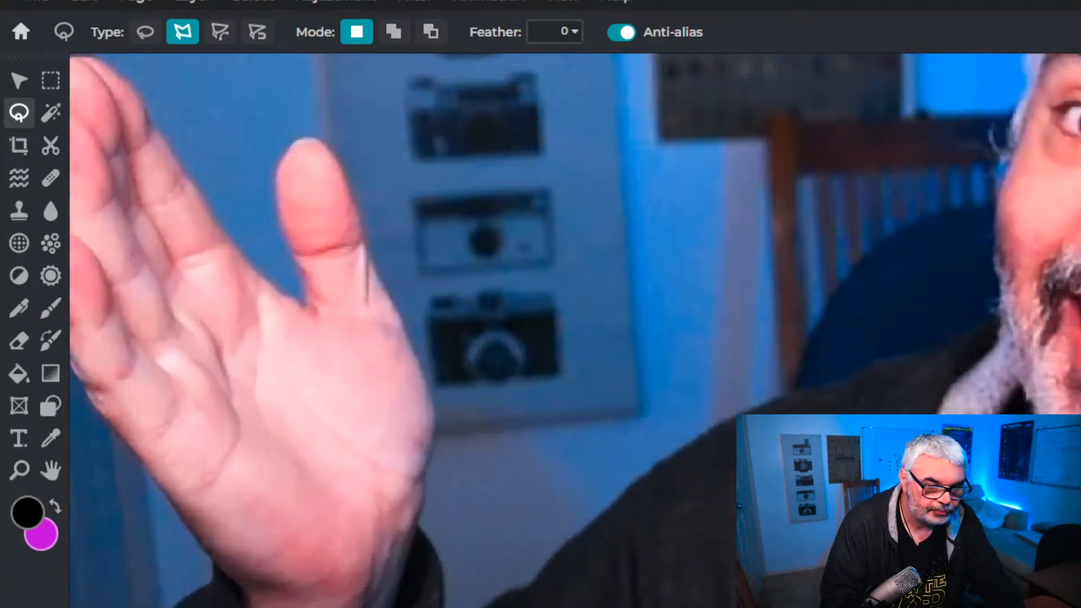
pyautogui.scroll(-5, 574, 331)
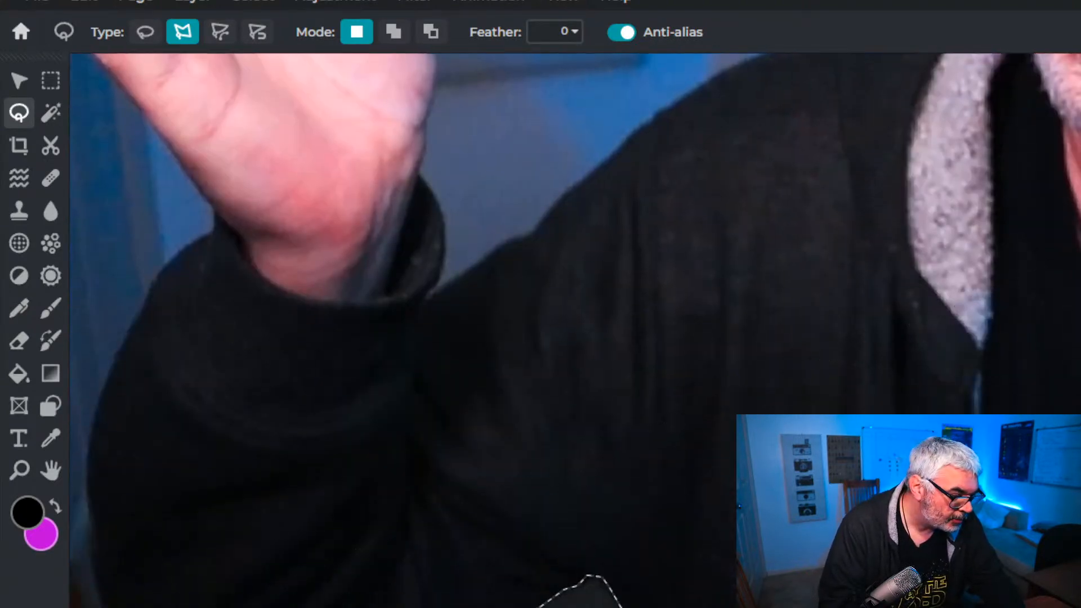
pyautogui.hscroll(-5, 575, 331)
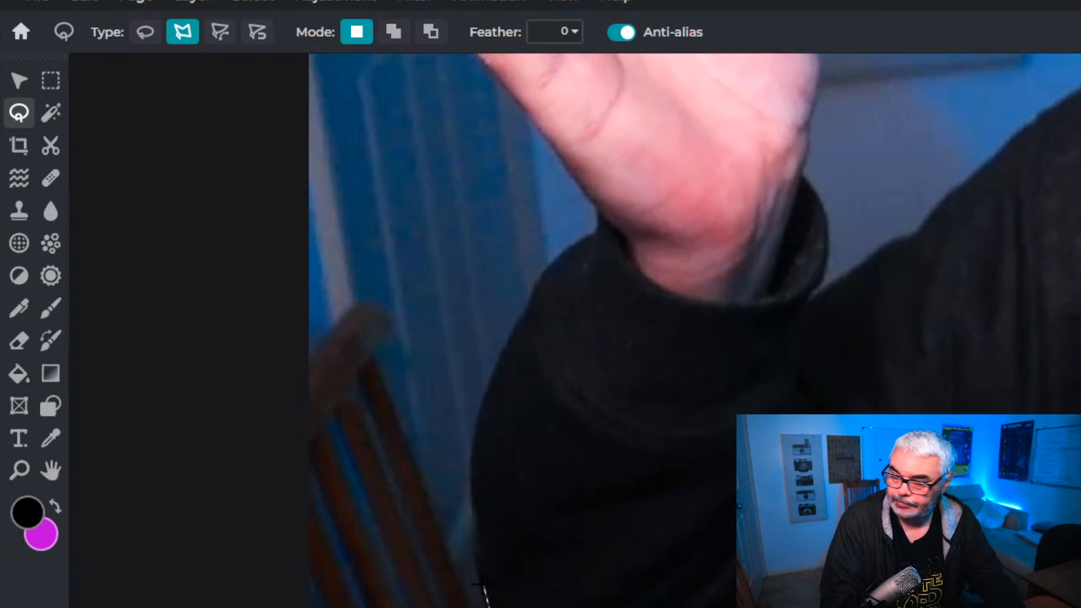
pyautogui.click(487, 605)
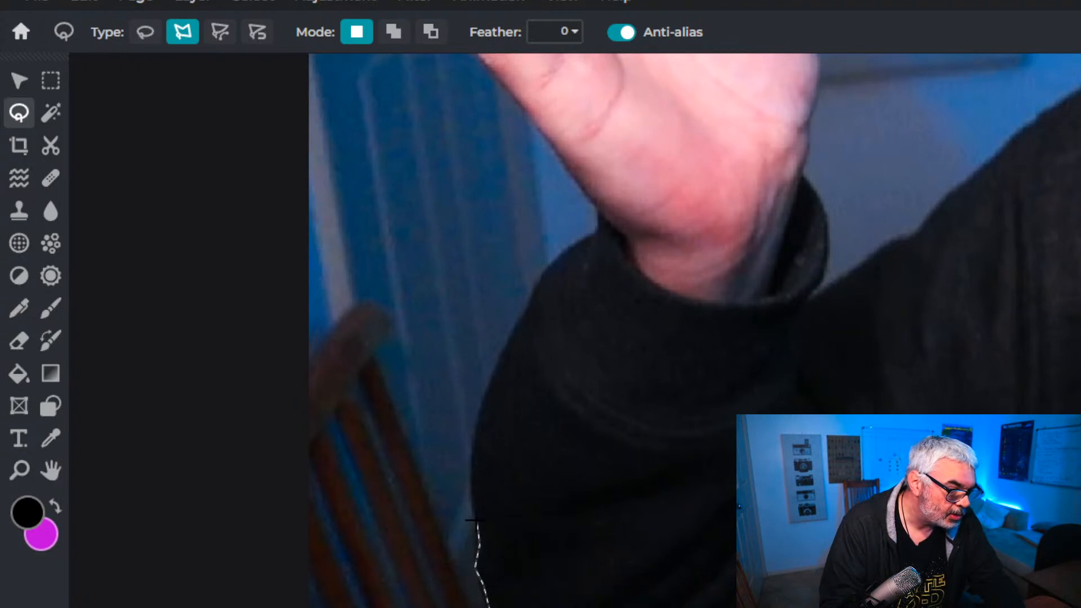
pyautogui.click(471, 483)
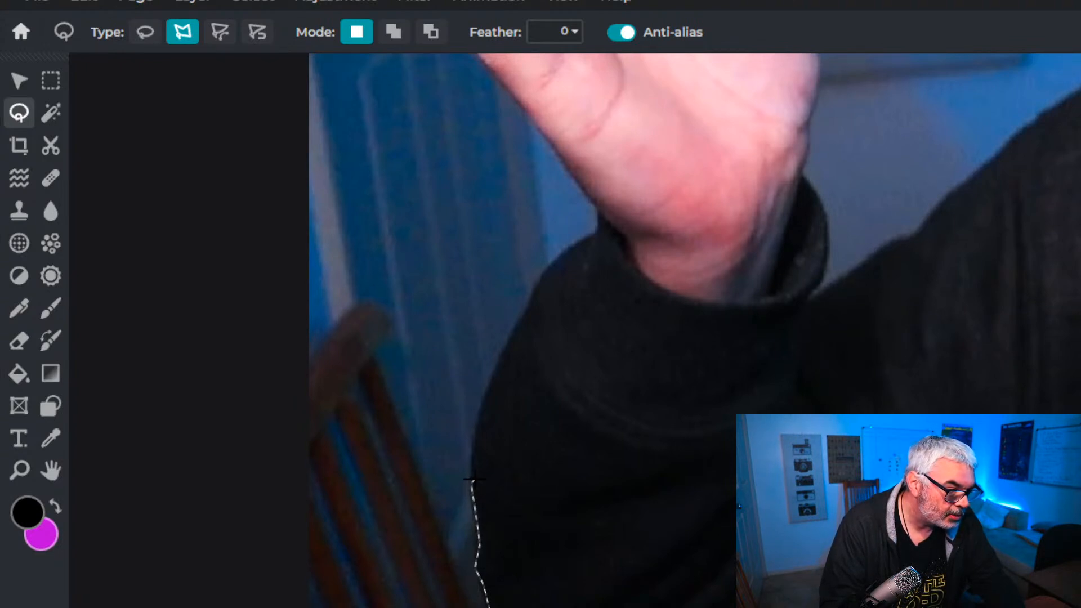
pyautogui.click(473, 430)
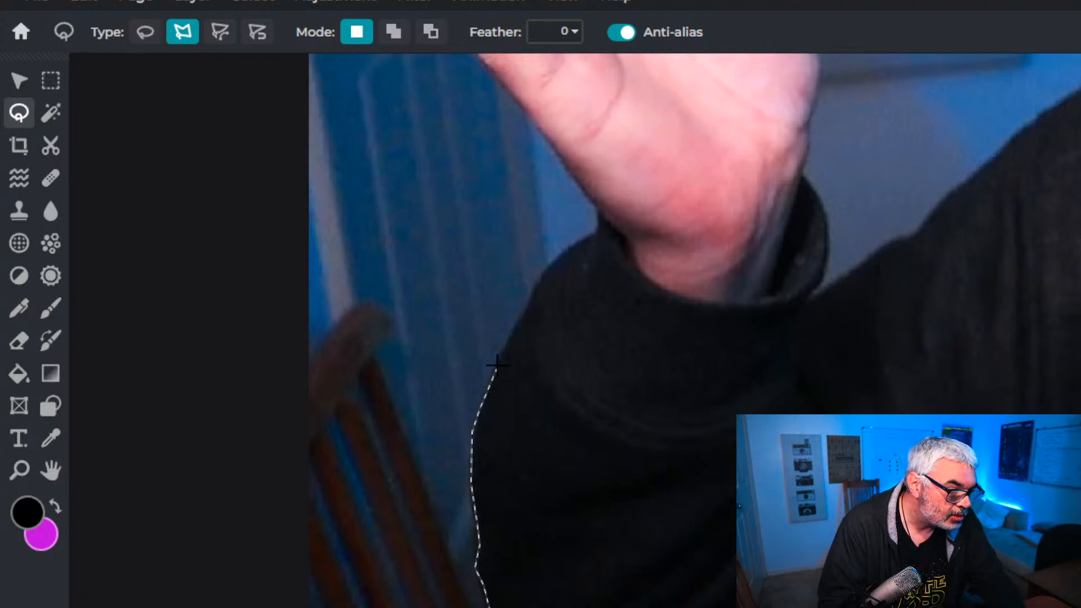
pyautogui.click(534, 284)
pyautogui.click(543, 261)
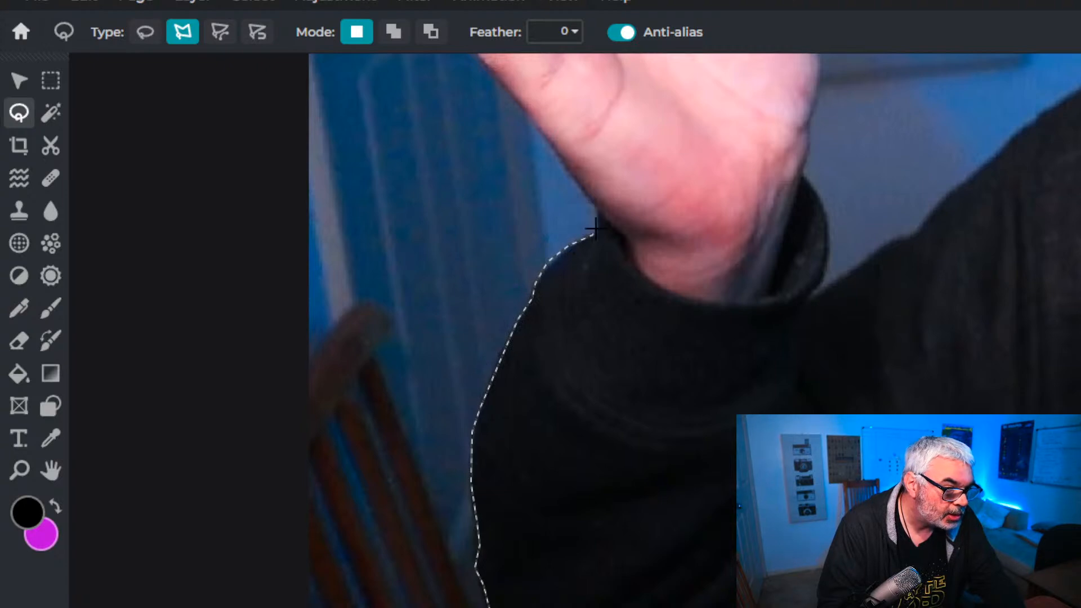
# Extend the lasso outline along the outer side of the palm and little finger to the ring finger
pyautogui.scroll(-3, 599, 222)
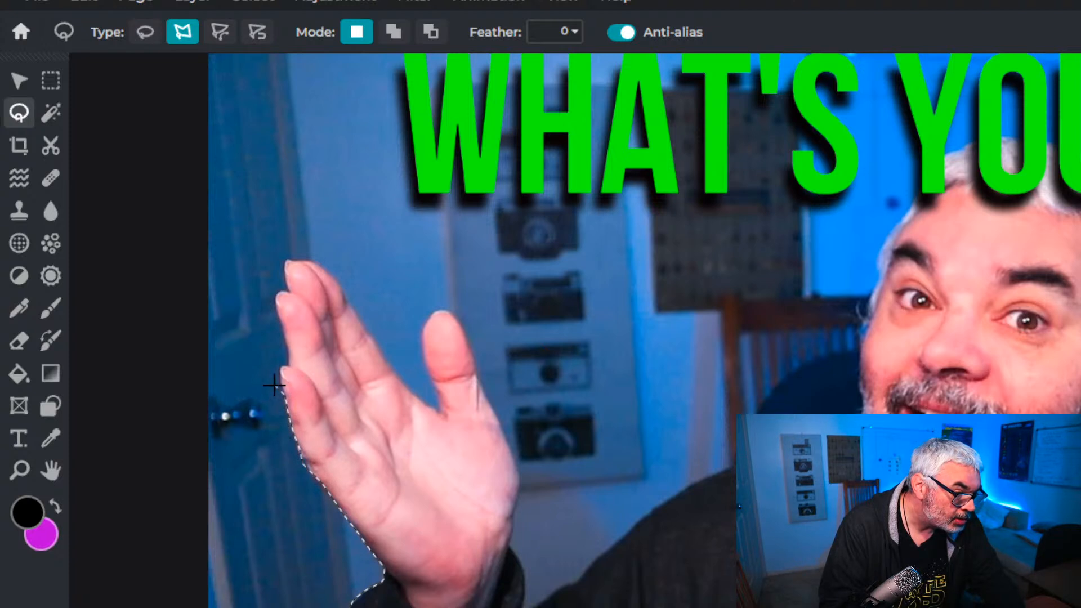
pyautogui.click(289, 356)
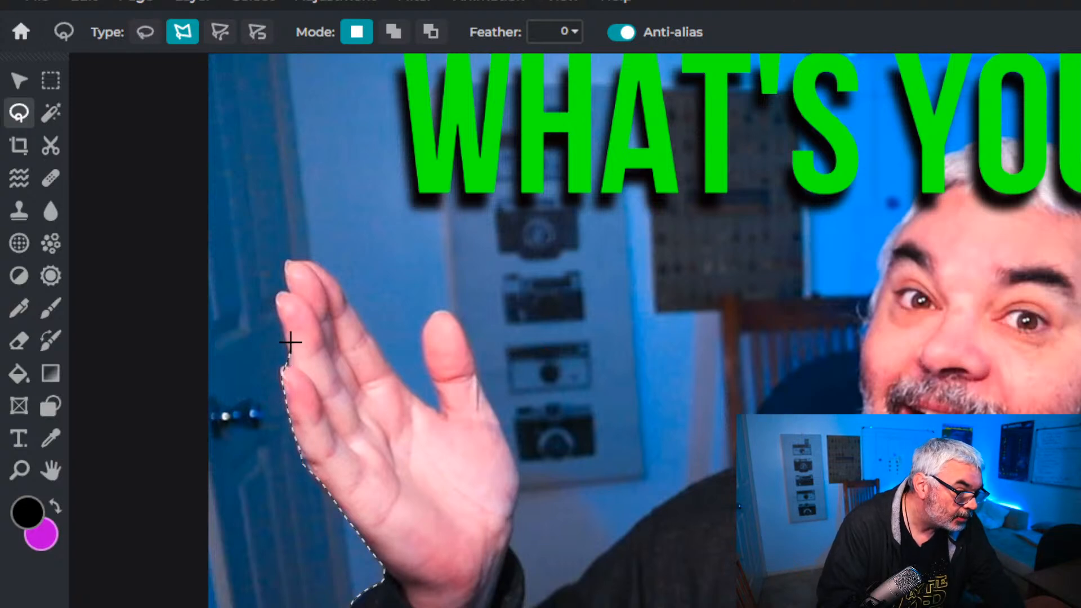
pyautogui.click(285, 331)
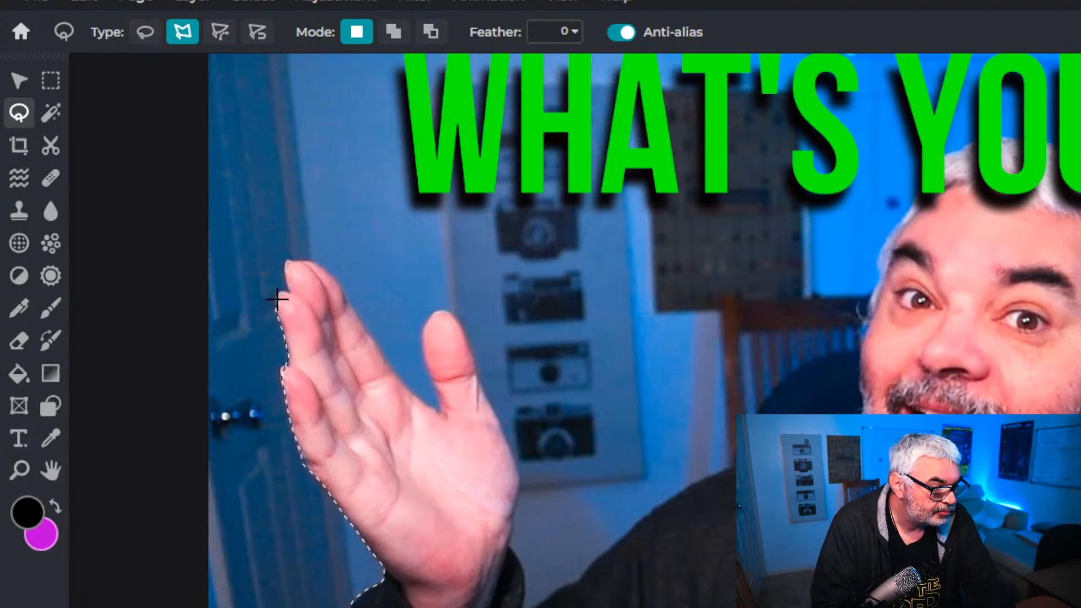
# Extend the polygon lasso outline around the ring fingertip to the notch where it meets the middle finger
pyautogui.scroll(5, 277, 299)
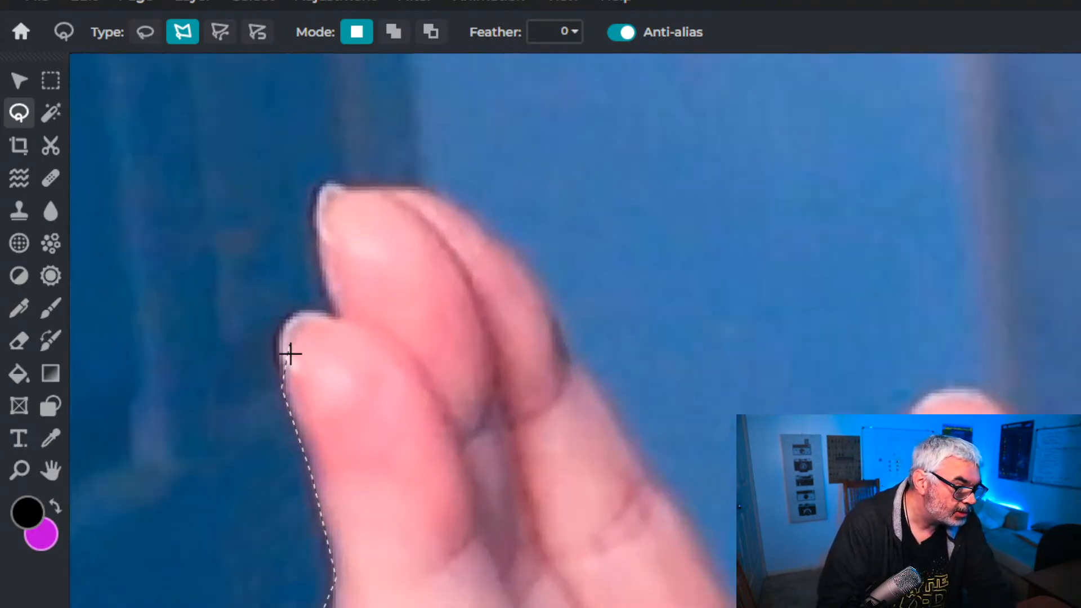
pyautogui.click(277, 349)
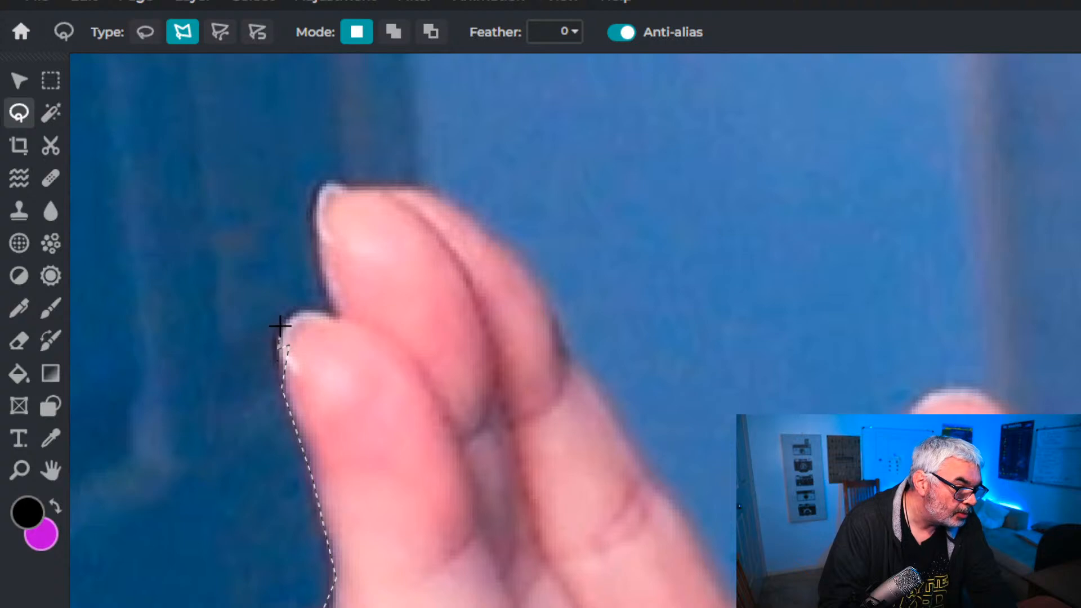
pyautogui.click(293, 312)
pyautogui.click(307, 308)
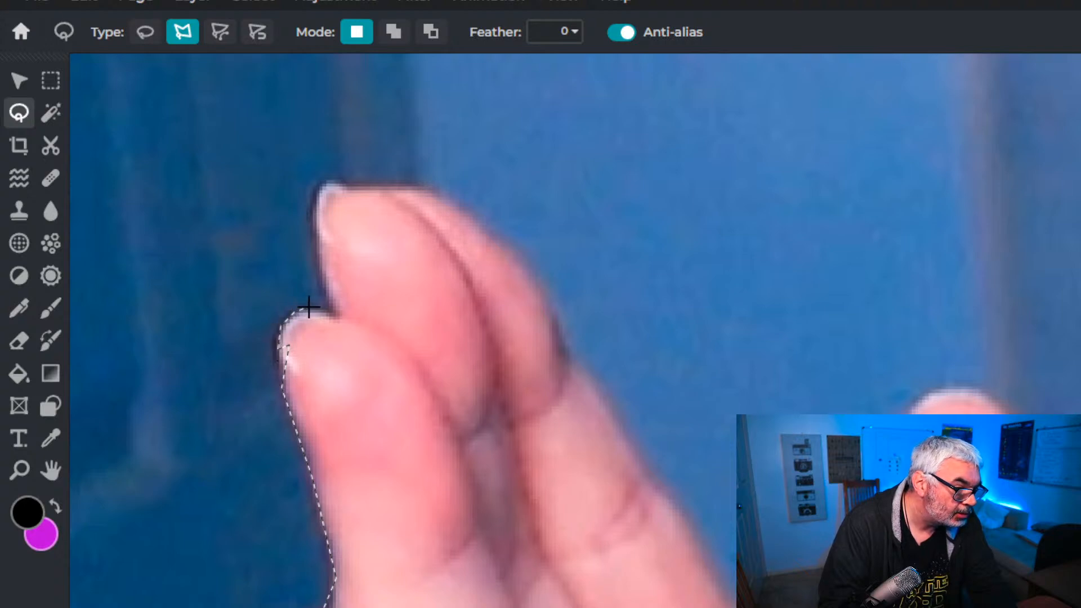
pyautogui.click(337, 314)
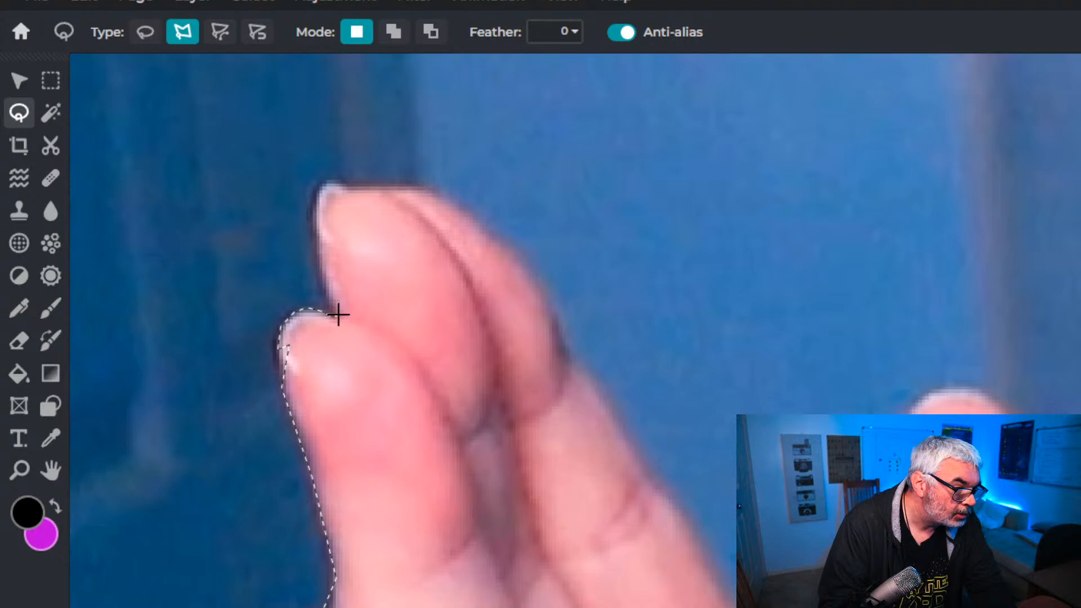
# Continue the lasso outline up the outer edge of the middle finger and across the top of the fingertips
pyautogui.click(327, 298)
pyautogui.click(319, 274)
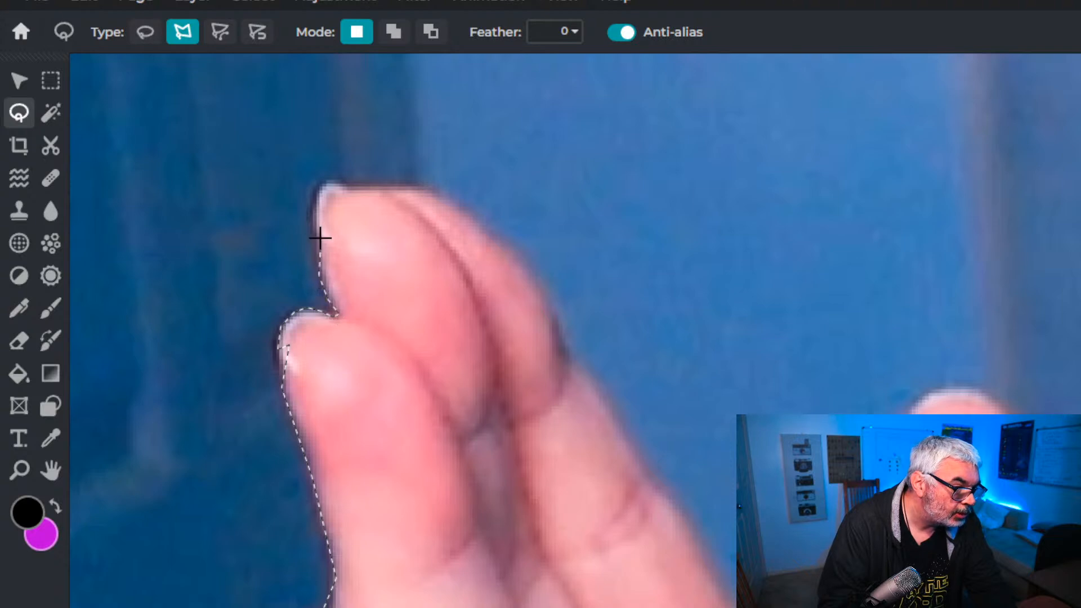
pyautogui.click(312, 232)
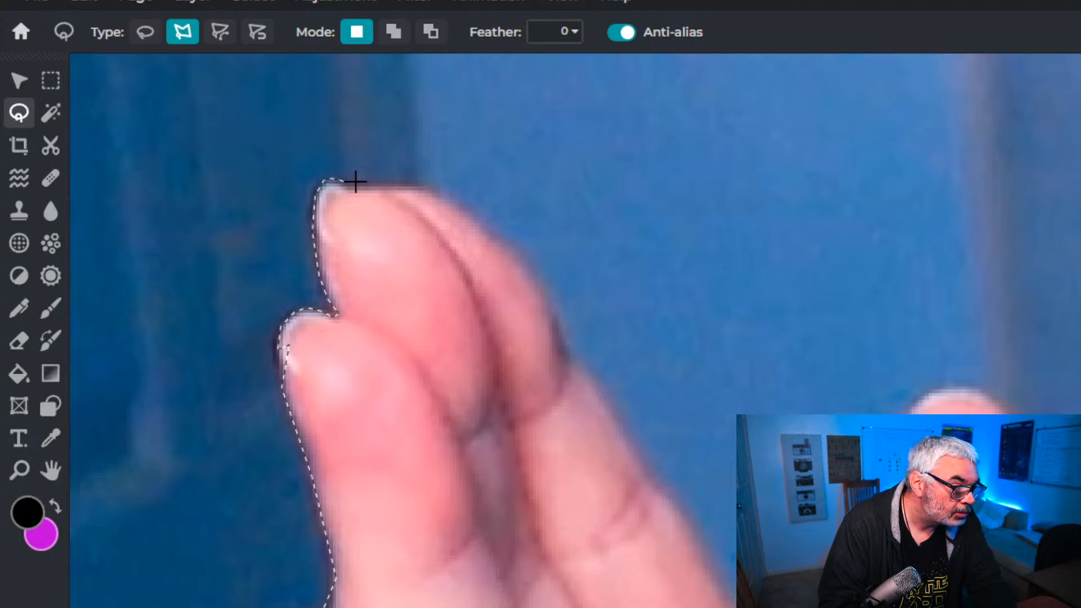
pyautogui.click(393, 180)
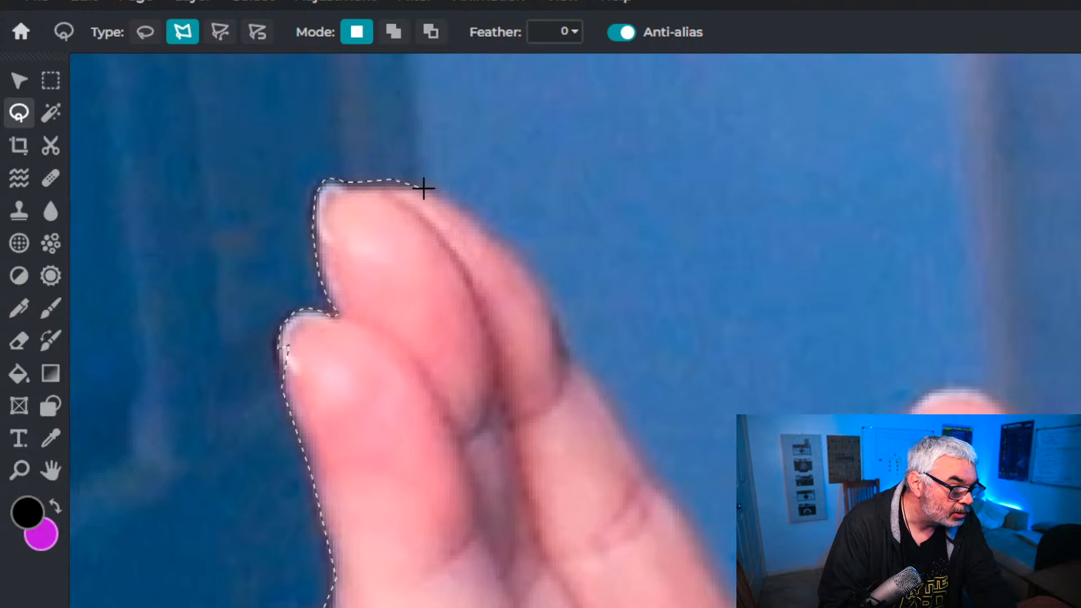
pyautogui.click(428, 191)
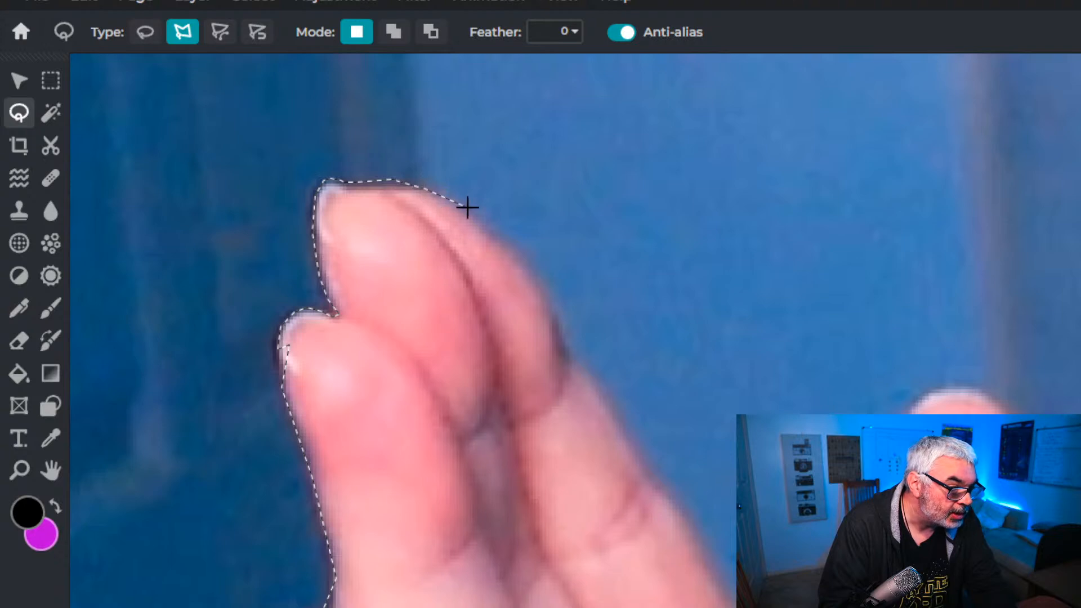
# Trace the lasso outline down the index finger's edge from its tip towards the gap before the thumb
pyautogui.click(509, 245)
pyautogui.click(535, 280)
pyautogui.click(559, 318)
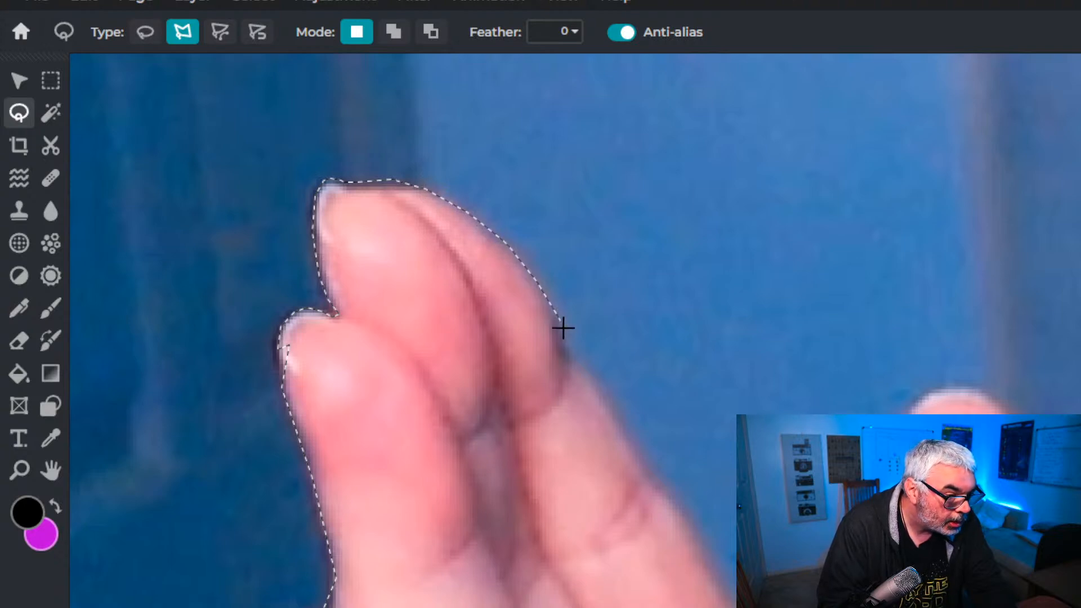
pyautogui.click(572, 356)
pyautogui.click(589, 382)
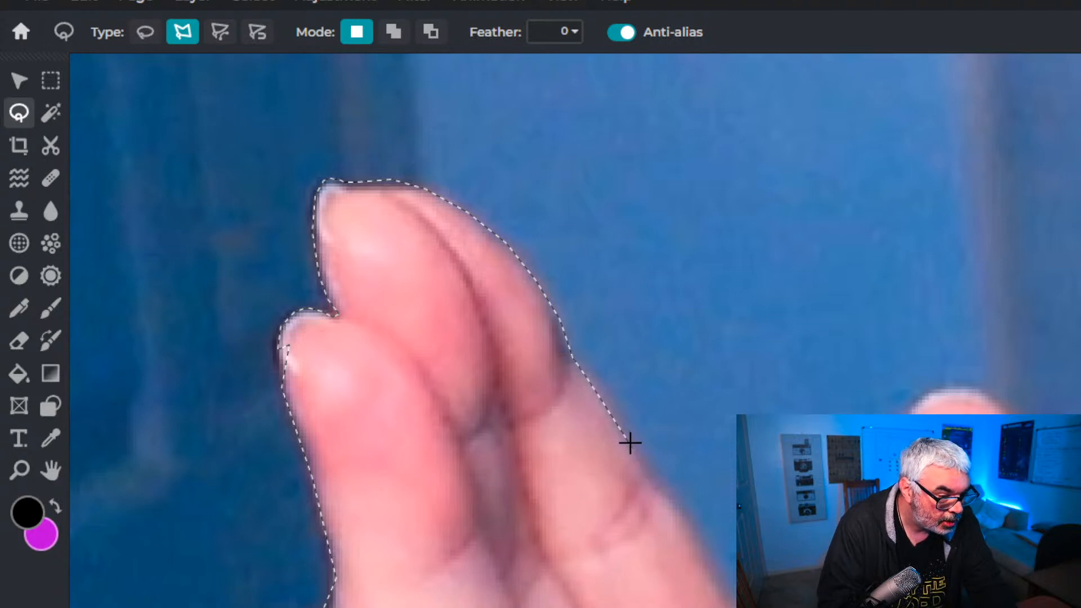
pyautogui.click(605, 398)
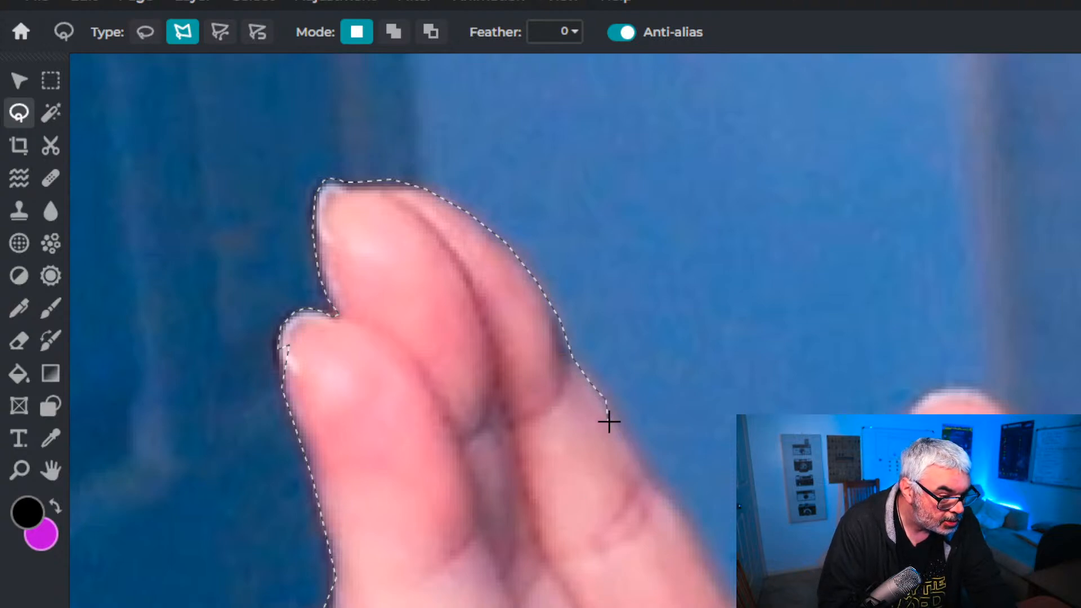
pyautogui.click(649, 486)
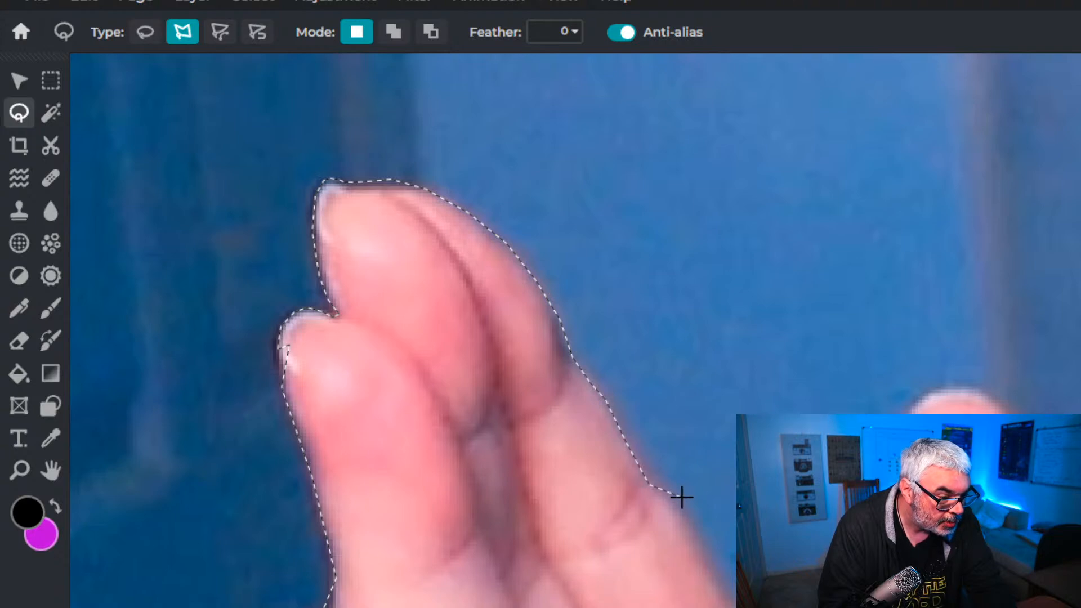
pyautogui.click(695, 536)
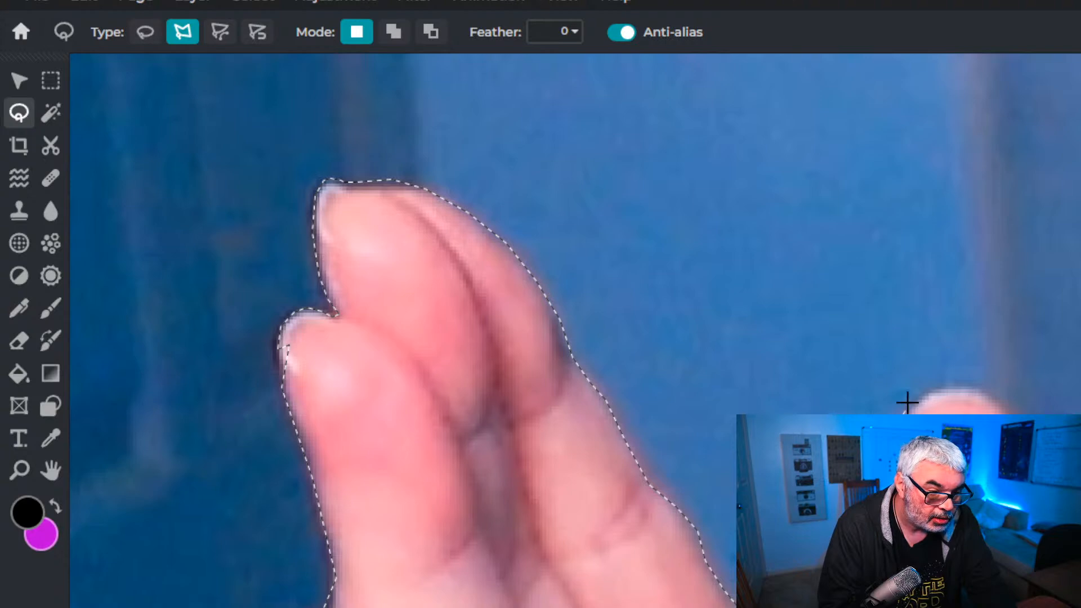
# Carry the lasso outline over the thumb tip and down the thumb side of the palm to the sleeve cuff
pyautogui.click(933, 390)
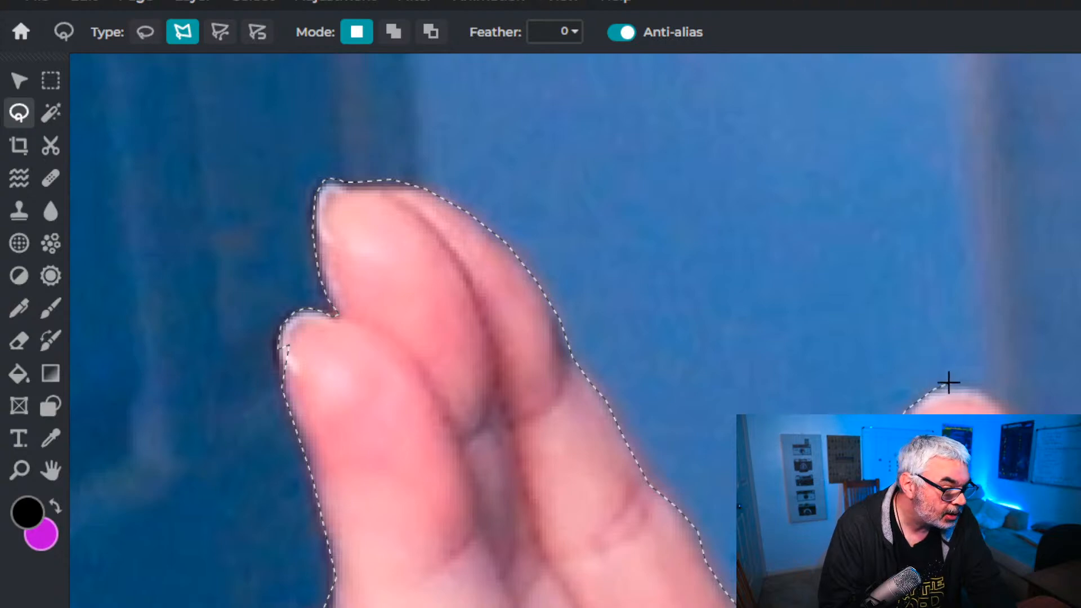
pyautogui.click(960, 386)
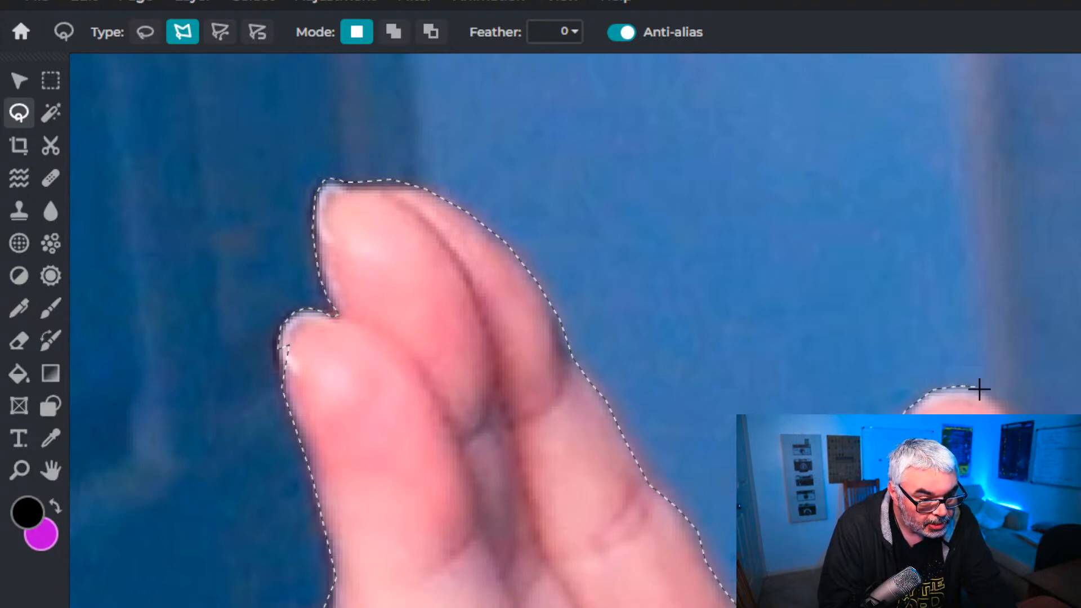
pyautogui.click(987, 393)
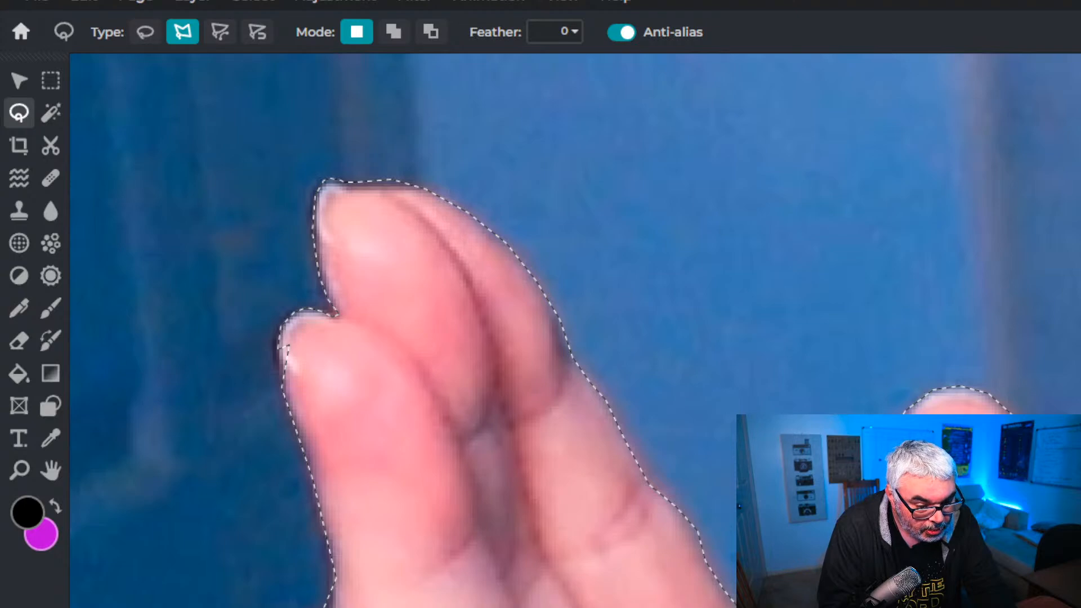
pyautogui.scroll(-5, 576, 331)
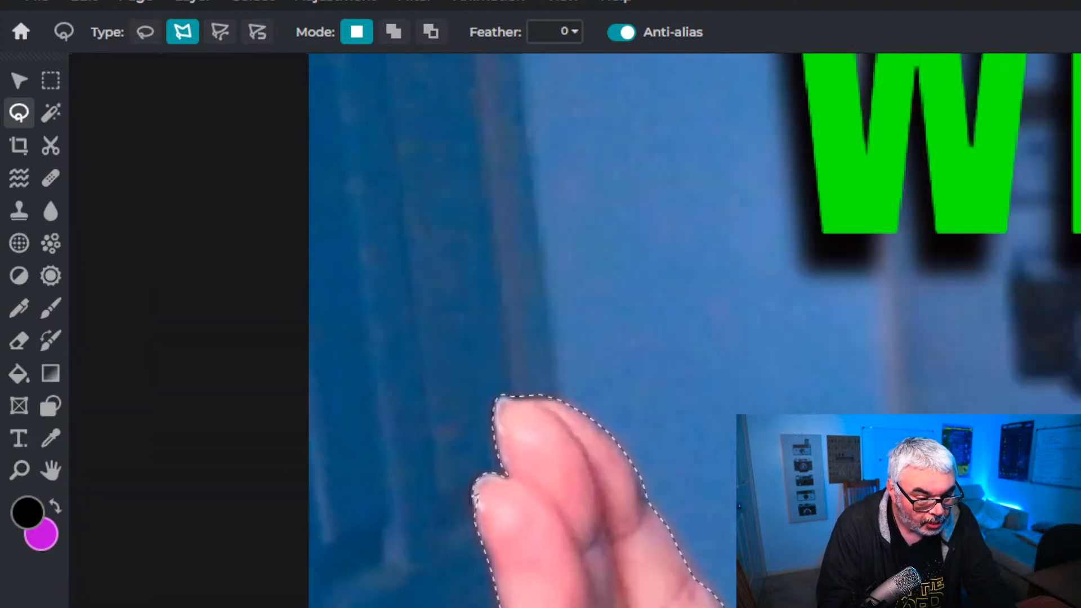
pyautogui.scroll(4, 670, 541)
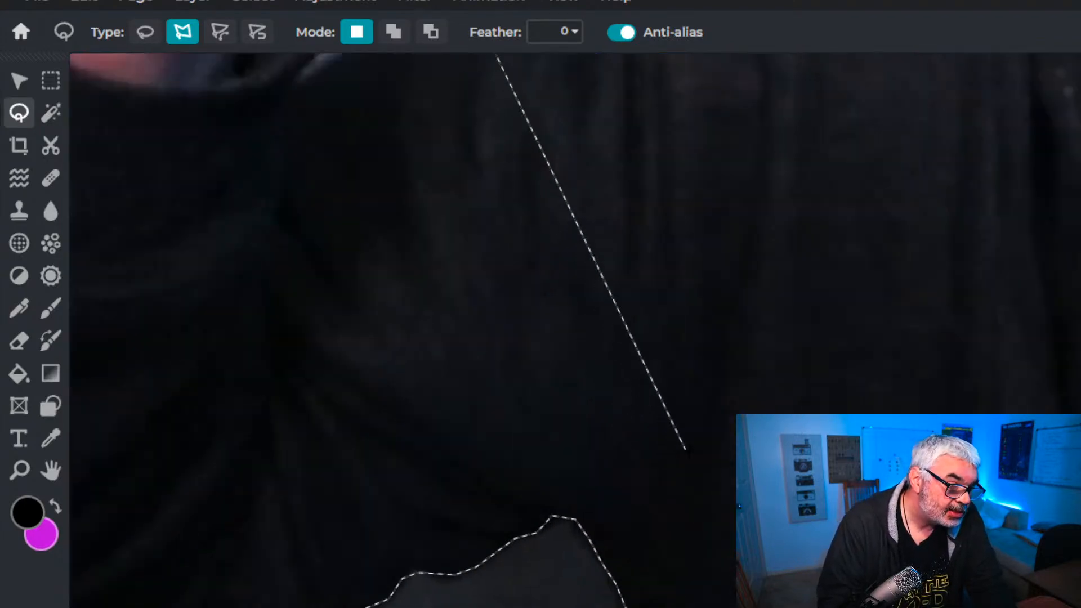
pyautogui.scroll(5, 574, 331)
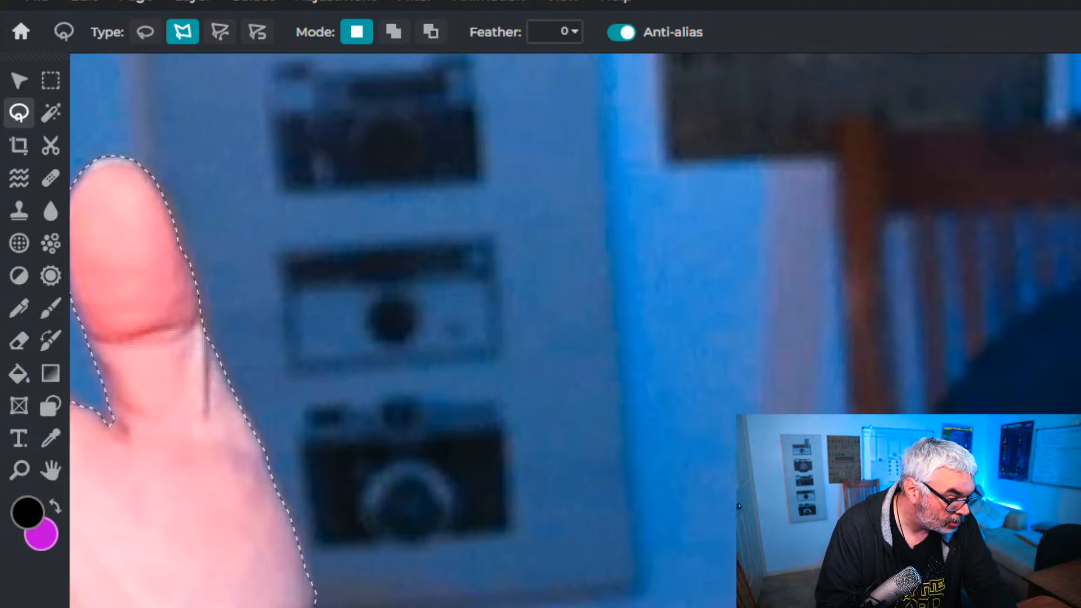
pyautogui.scroll(-5, 315, 405)
pyautogui.scroll(5, 307, 550)
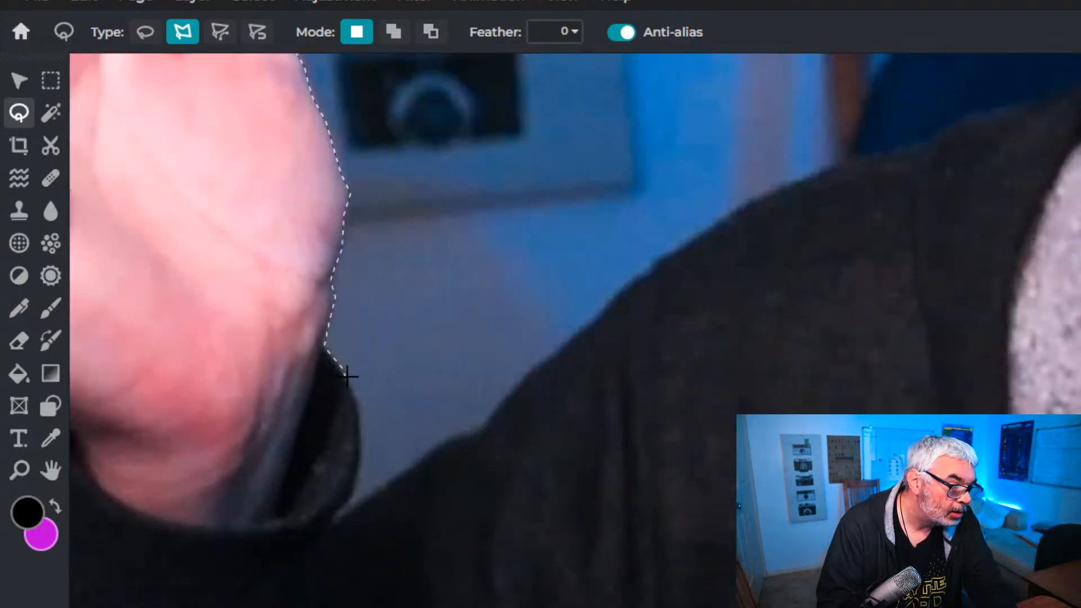
# Extend the lasso outline around the raised sleeve's cuff to the corner where it meets the upper arm
pyautogui.click(354, 389)
pyautogui.click(360, 425)
pyautogui.click(359, 476)
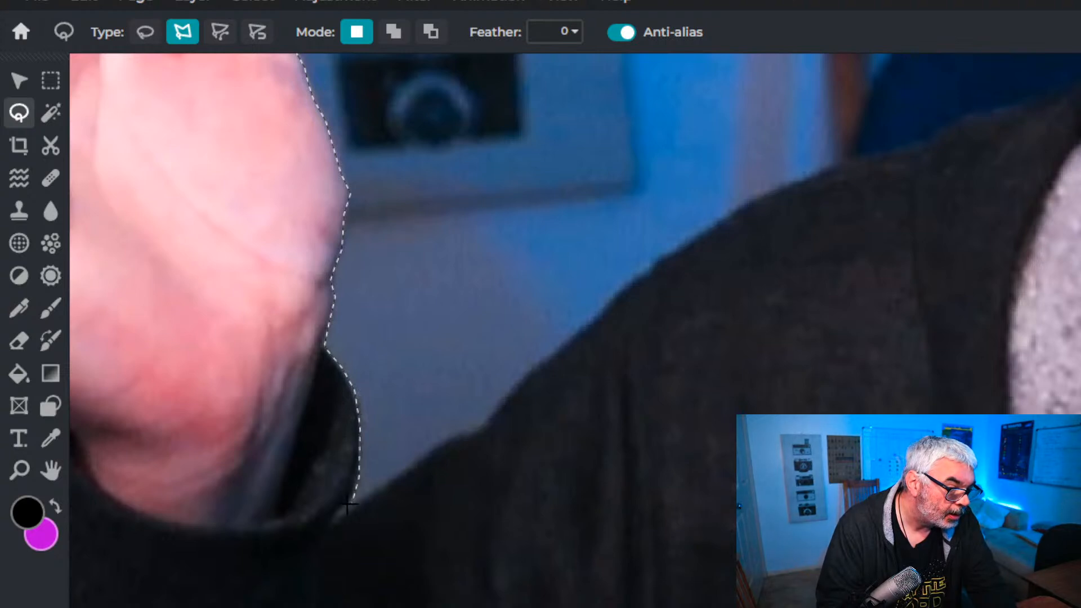
pyautogui.click(334, 522)
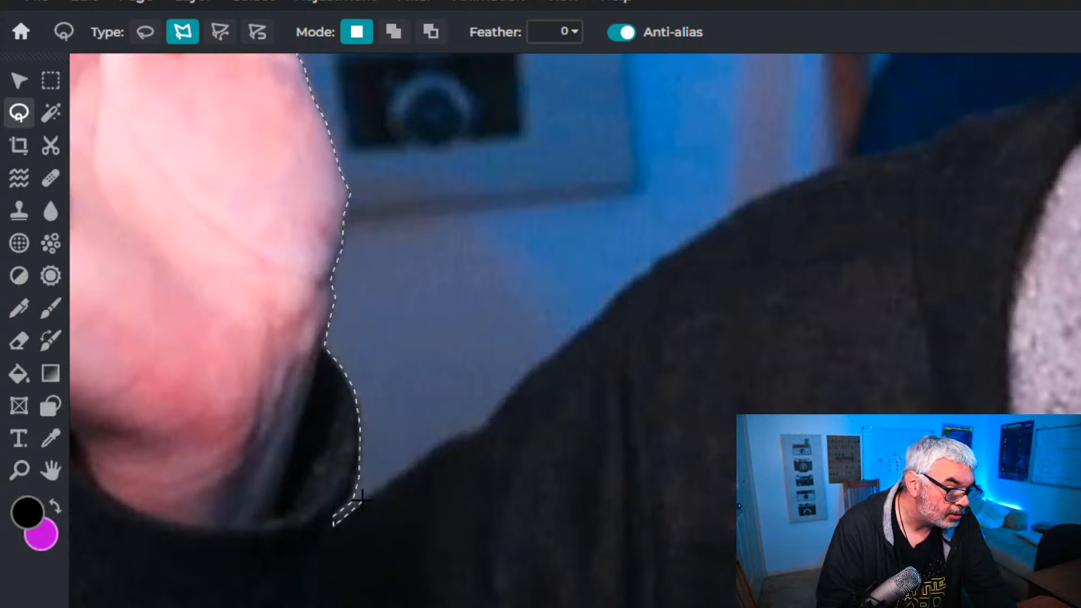
# Continue the lasso outline from the cuff corner up the jacket arm and along the shoulder towards the neck
pyautogui.click(458, 434)
pyautogui.click(476, 436)
pyautogui.click(502, 400)
pyautogui.click(531, 364)
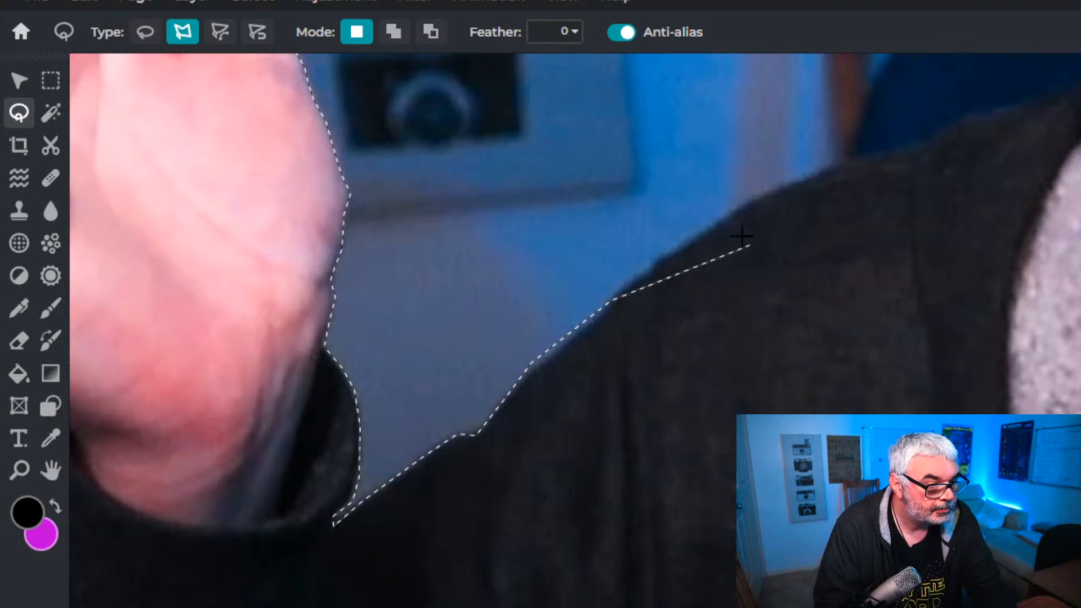
pyautogui.click(669, 253)
pyautogui.click(722, 217)
pyautogui.click(779, 186)
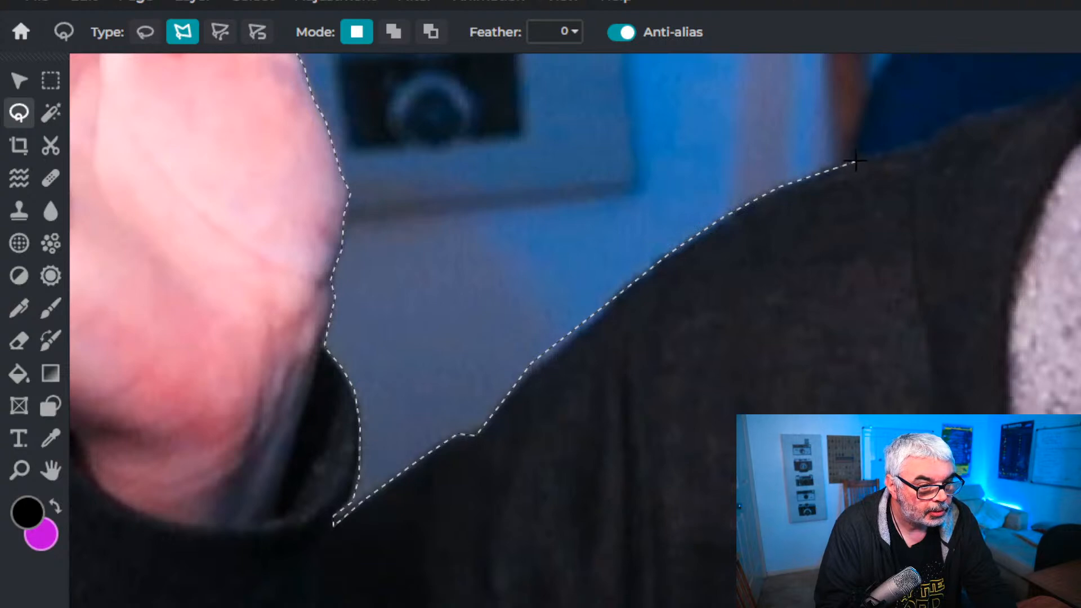
pyautogui.click(924, 143)
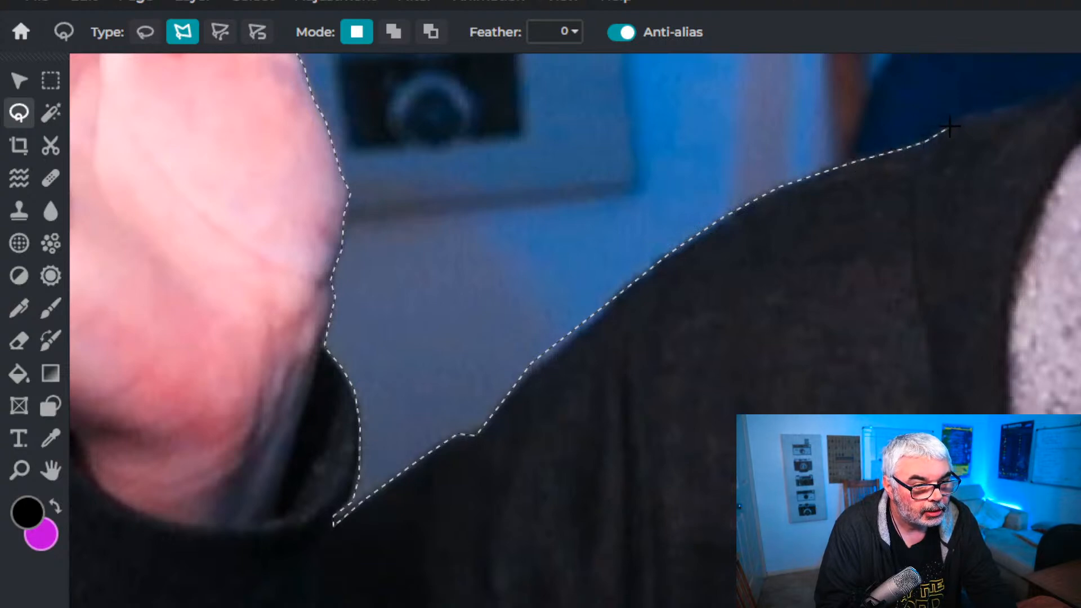
pyautogui.click(972, 113)
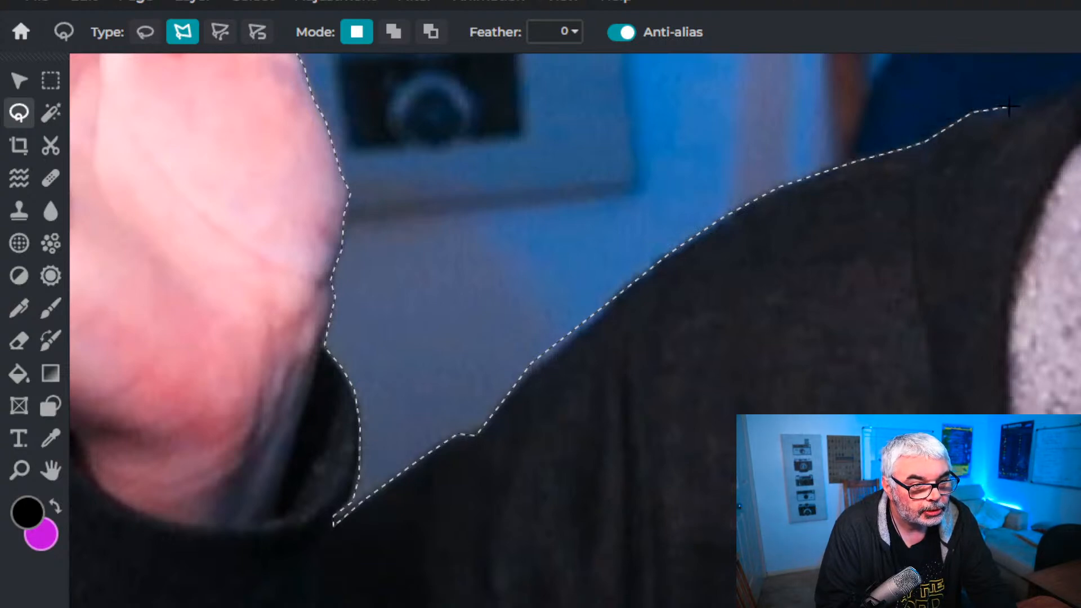
pyautogui.click(1010, 107)
# Extend the lasso outline from the jacket shoulder up the beard, cheek and temple to the hairline
pyautogui.scroll(-3, 1004, 162)
pyautogui.scroll(3, 983, 251)
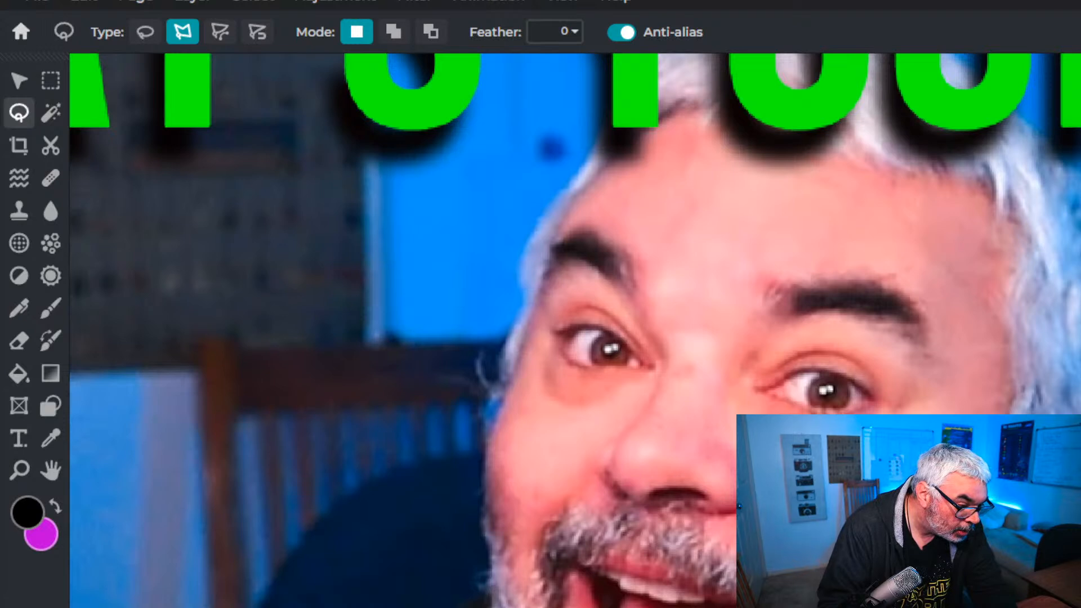
pyautogui.click(491, 576)
pyautogui.click(479, 517)
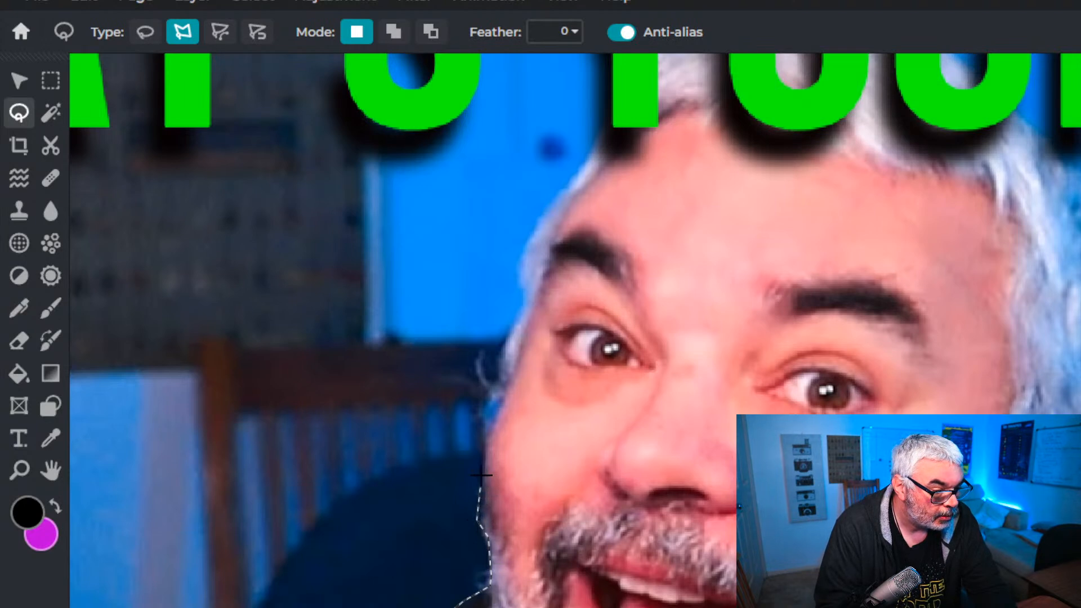
pyautogui.click(483, 439)
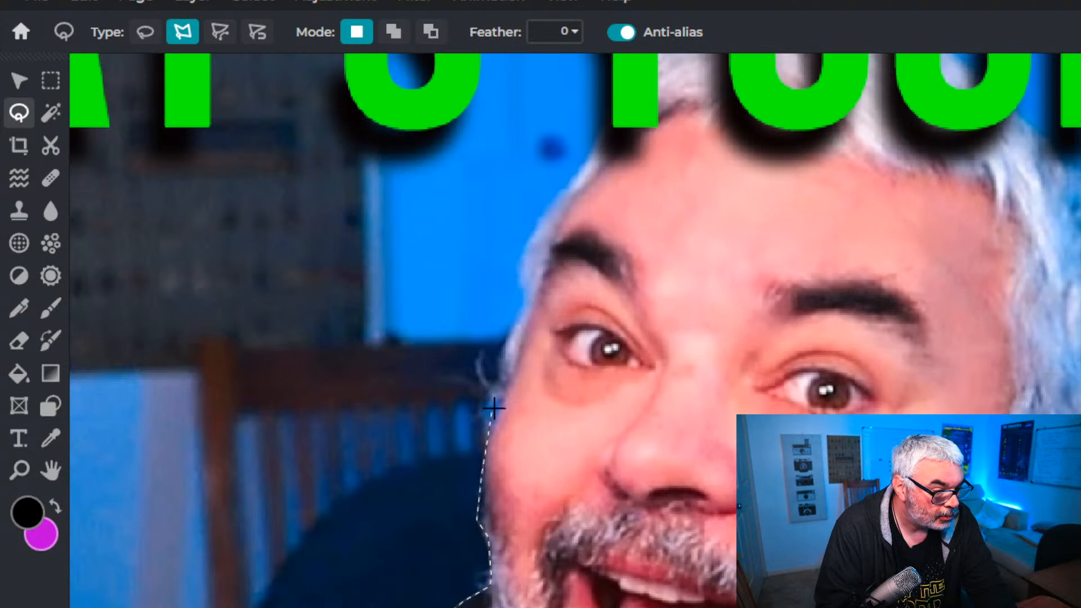
pyautogui.click(500, 380)
pyautogui.click(499, 353)
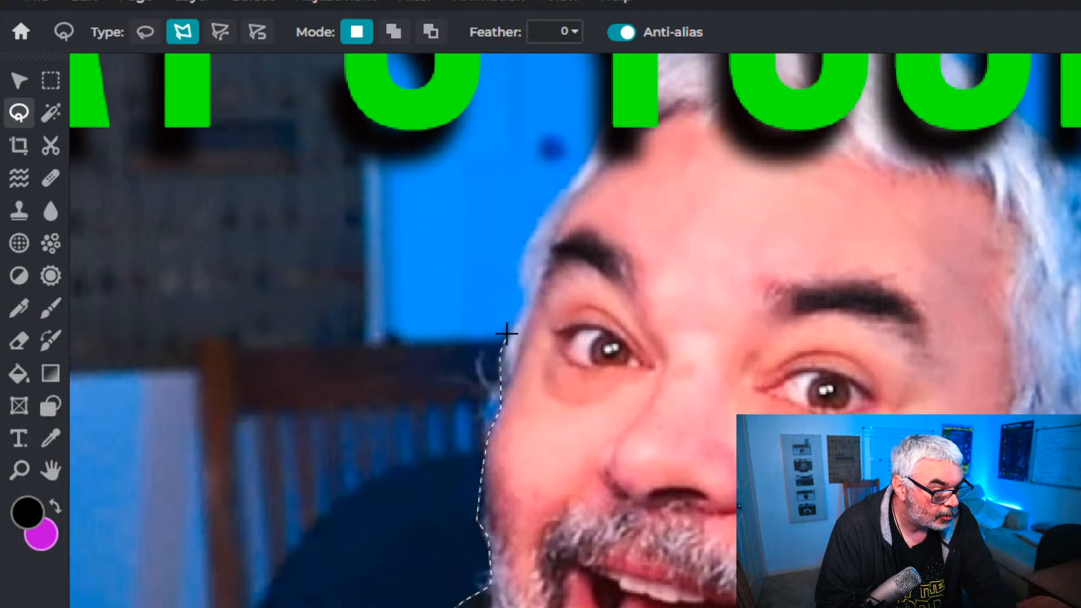
pyautogui.click(526, 299)
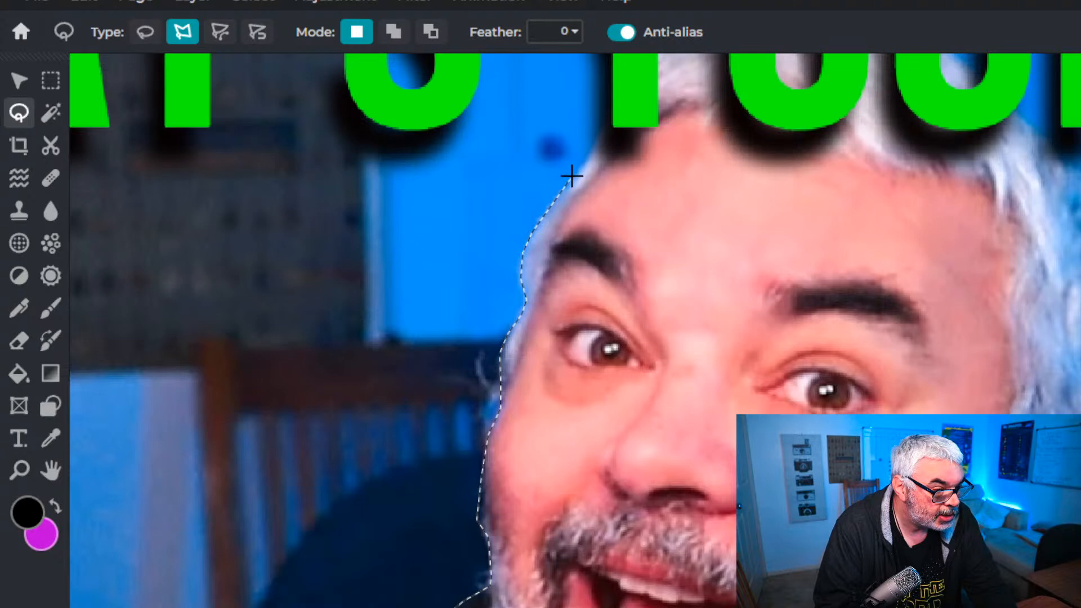
pyautogui.click(575, 177)
# Continue the lasso outline from the hairline over the crown of the hair and down the far side to the ear
pyautogui.scroll(-5, 563, 272)
pyautogui.scroll(5, 634, 365)
pyautogui.scroll(3, 637, 345)
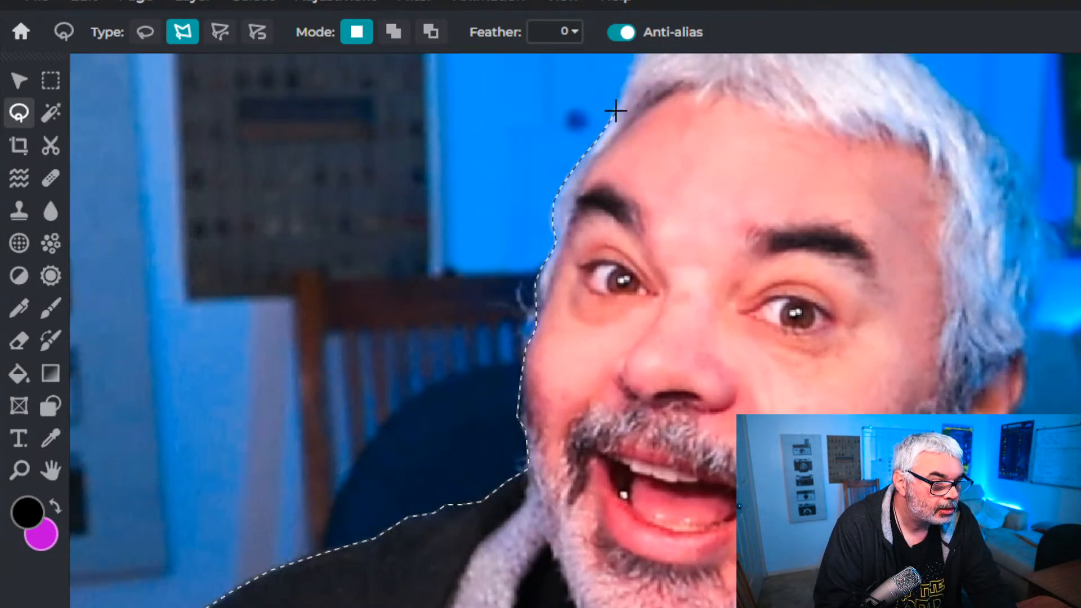
pyautogui.scroll(-3, 620, 141)
pyautogui.scroll(5, 625, 169)
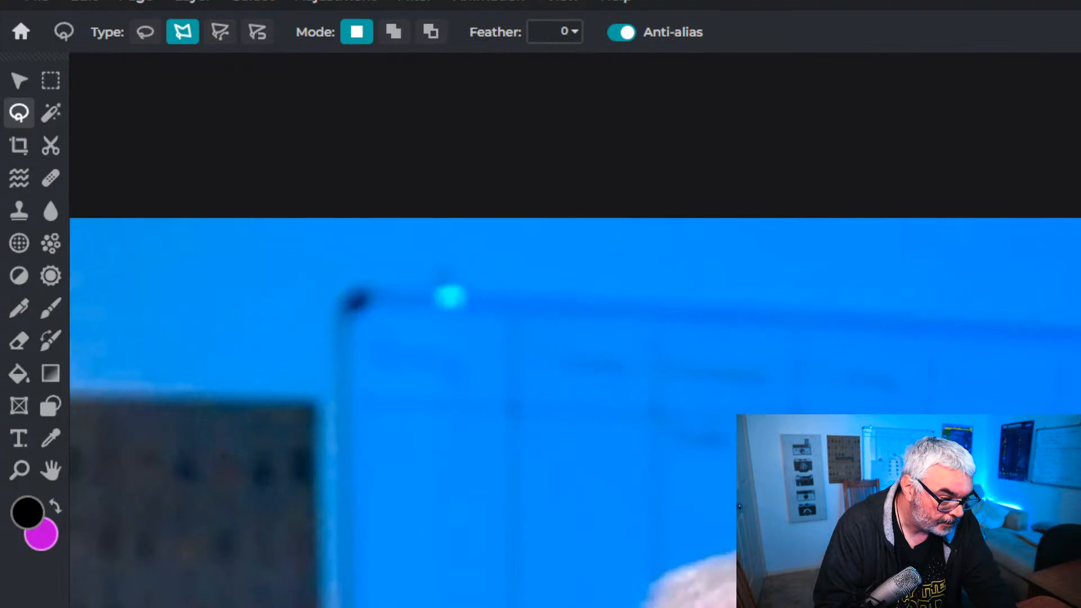
pyautogui.moveTo(639, 607)
pyautogui.mouseDown()
pyautogui.moveTo(678, 567)
pyautogui.moveTo(732, 551)
pyautogui.mouseUp()
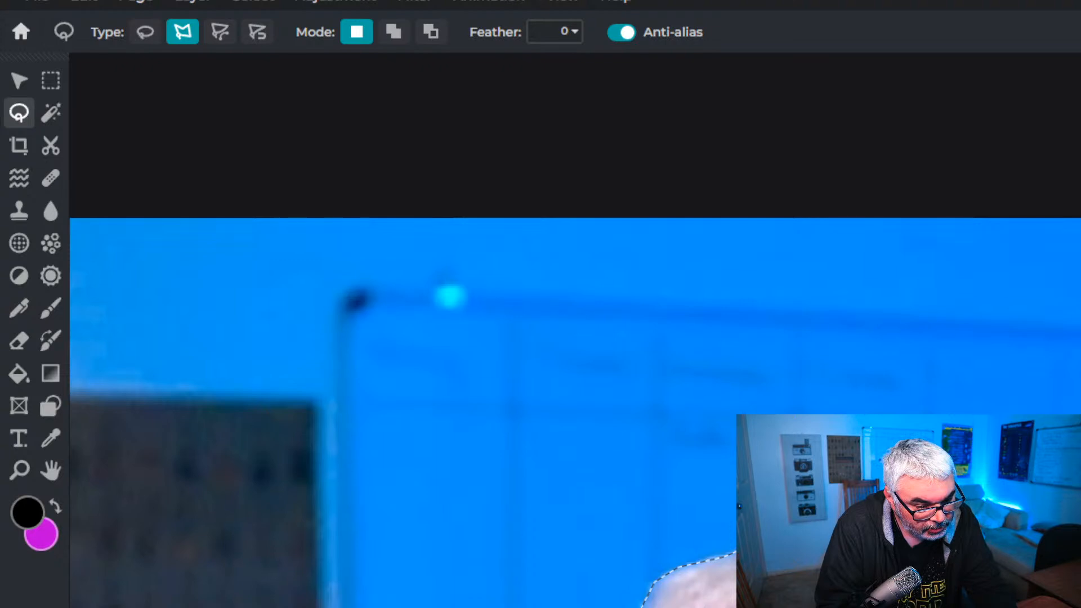
pyautogui.scroll(-1, 1070, 450)
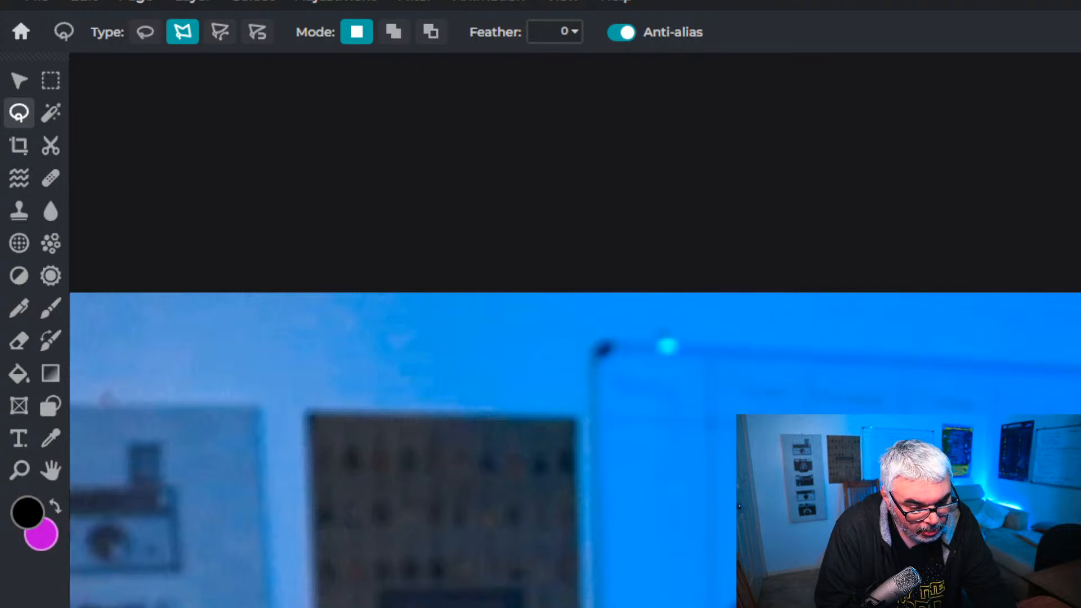
pyautogui.scroll(-5, 575, 330)
pyautogui.scroll(4, 782, 451)
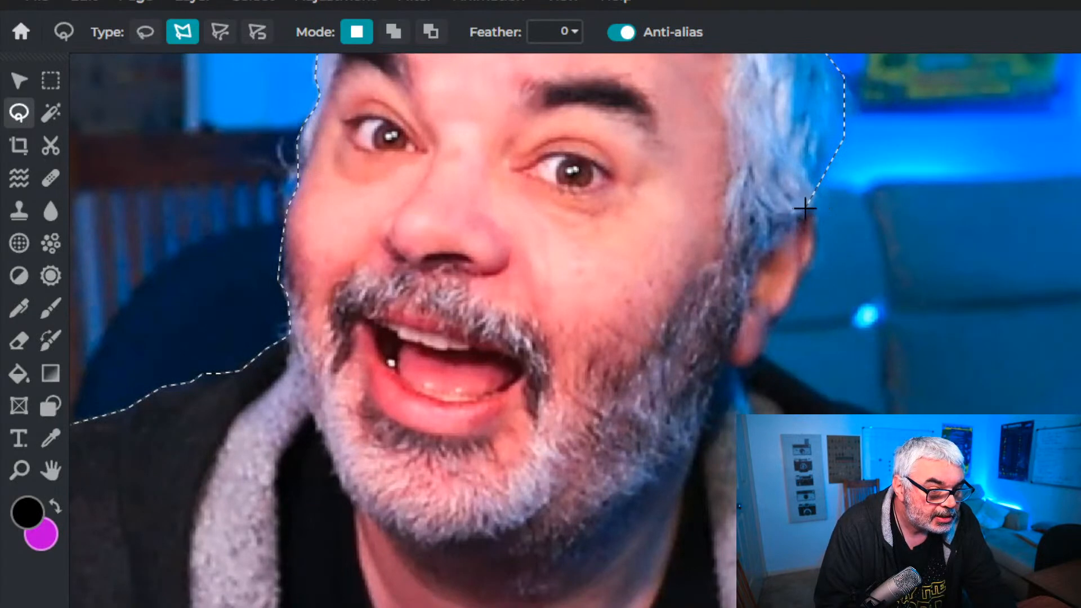
# Extend the lasso outline around the ear and earlobe and along the jacket collar onto the shoulder
pyautogui.click(817, 257)
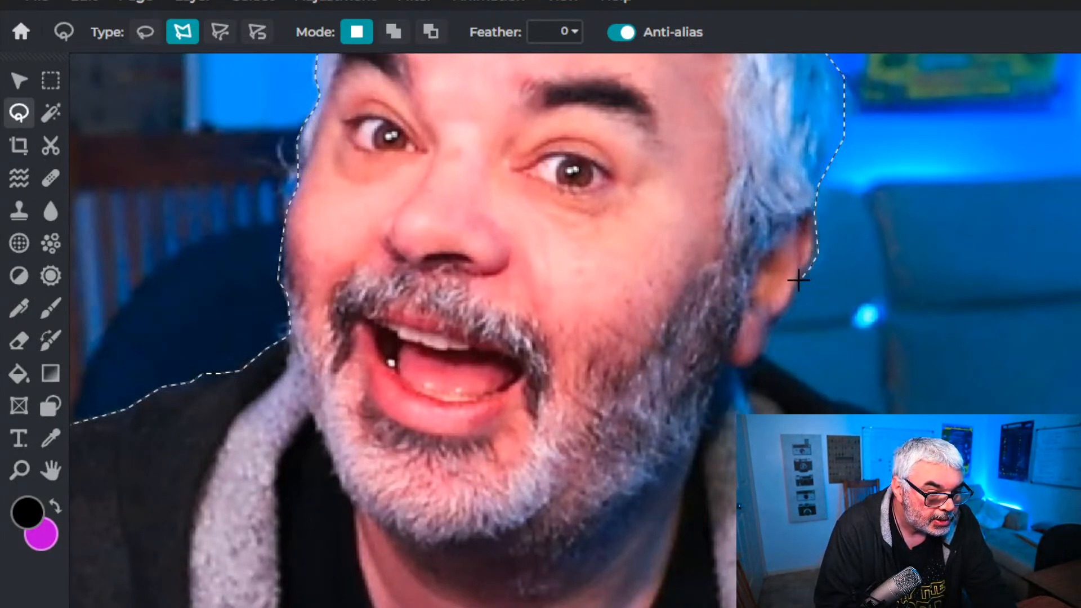
pyautogui.click(766, 324)
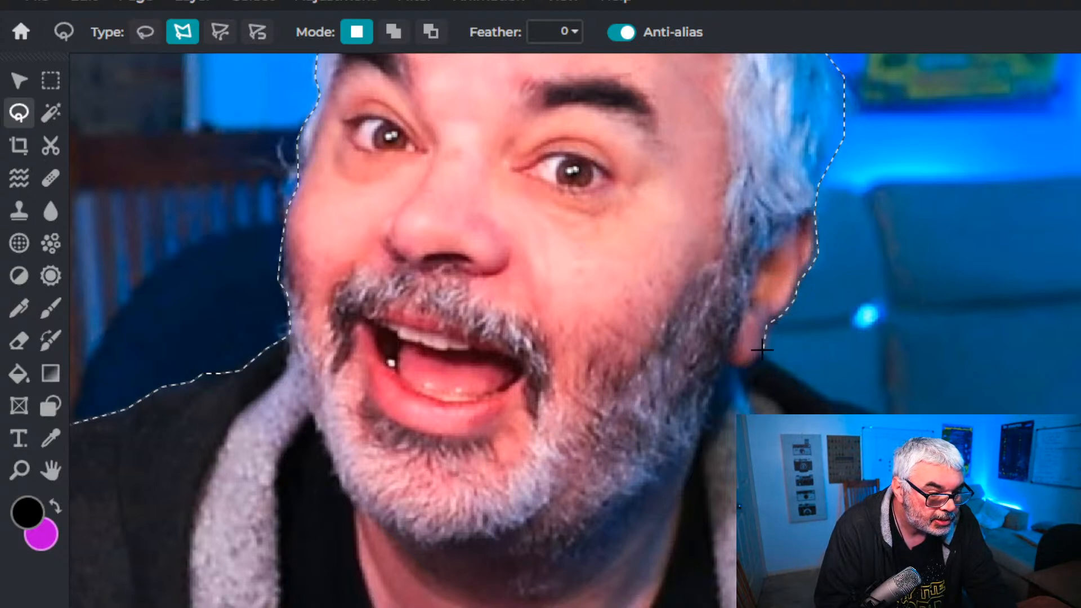
pyautogui.click(765, 355)
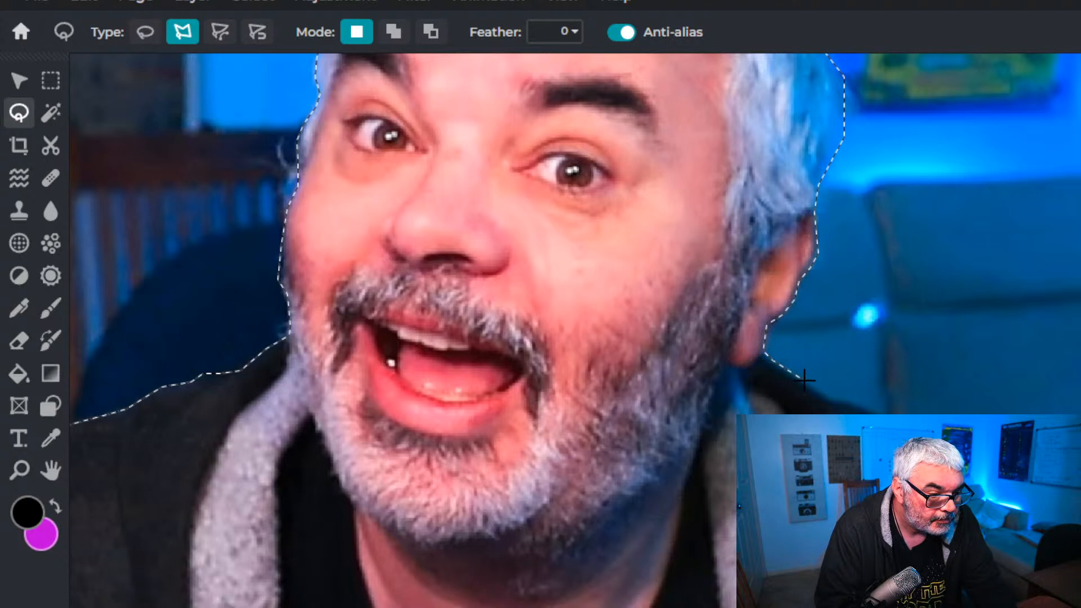
pyautogui.click(828, 397)
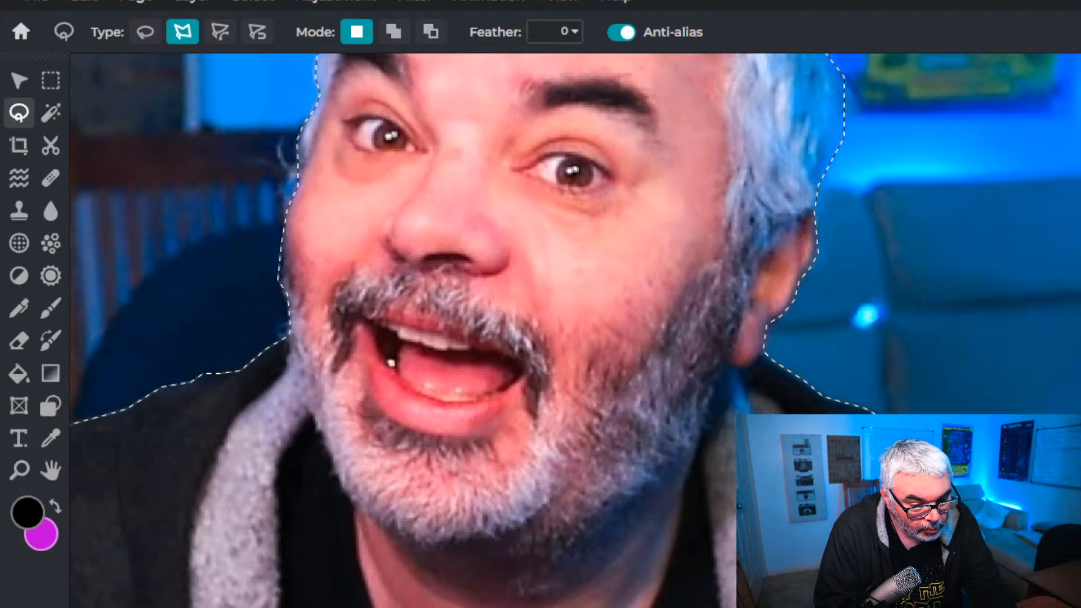
# Carry the lasso outline down the shoulder and around the thumb and fingers of the other raised hand
pyautogui.scroll(-5, 867, 481)
pyautogui.scroll(3, 879, 485)
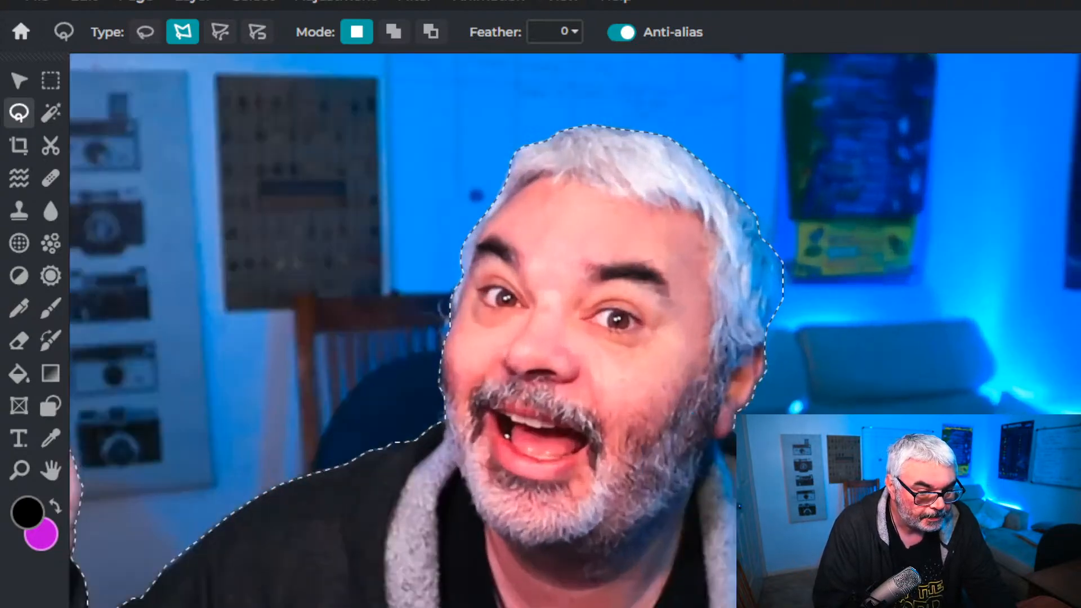
pyautogui.hscroll(5, 574, 330)
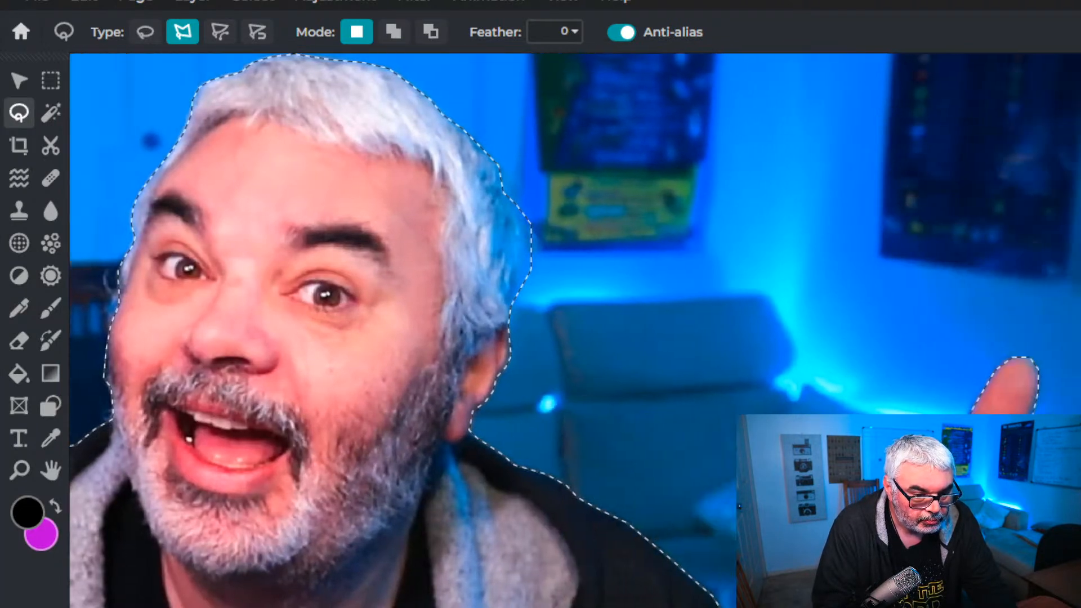
pyautogui.click(1006, 409)
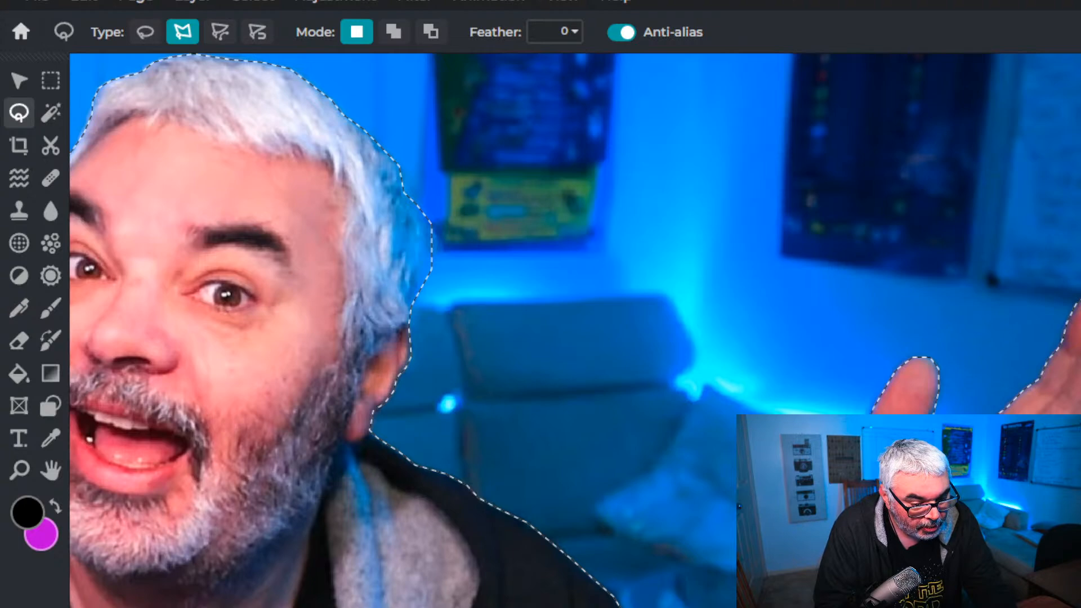
pyautogui.scroll(-5, 575, 330)
pyautogui.scroll(6, 575, 330)
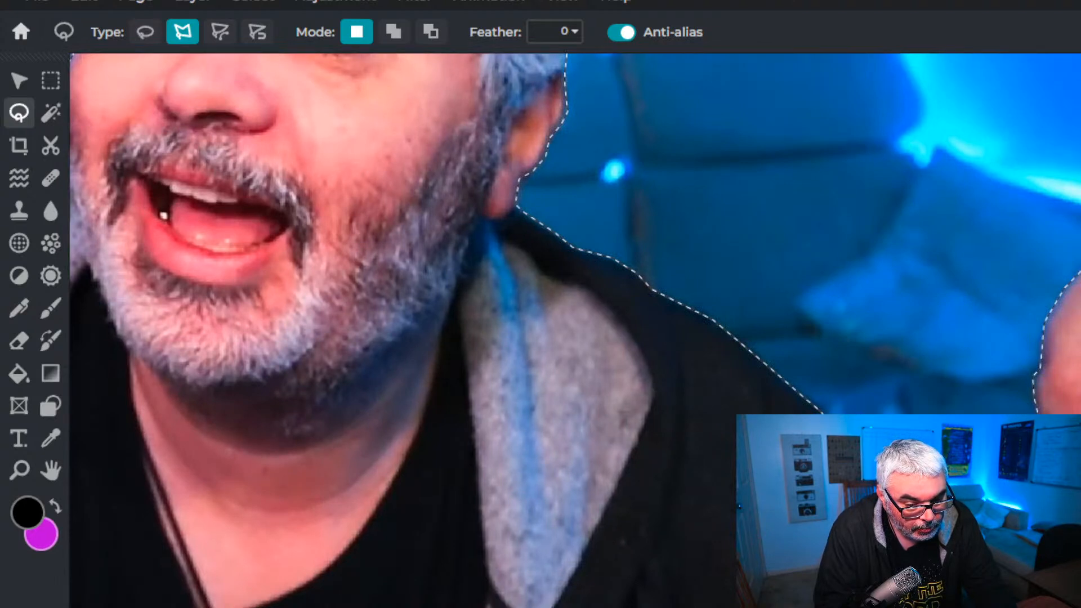
# Trace the small background gap beneath the raised sleeve and close the lasso outline around the man
pyautogui.scroll(-5, 575, 330)
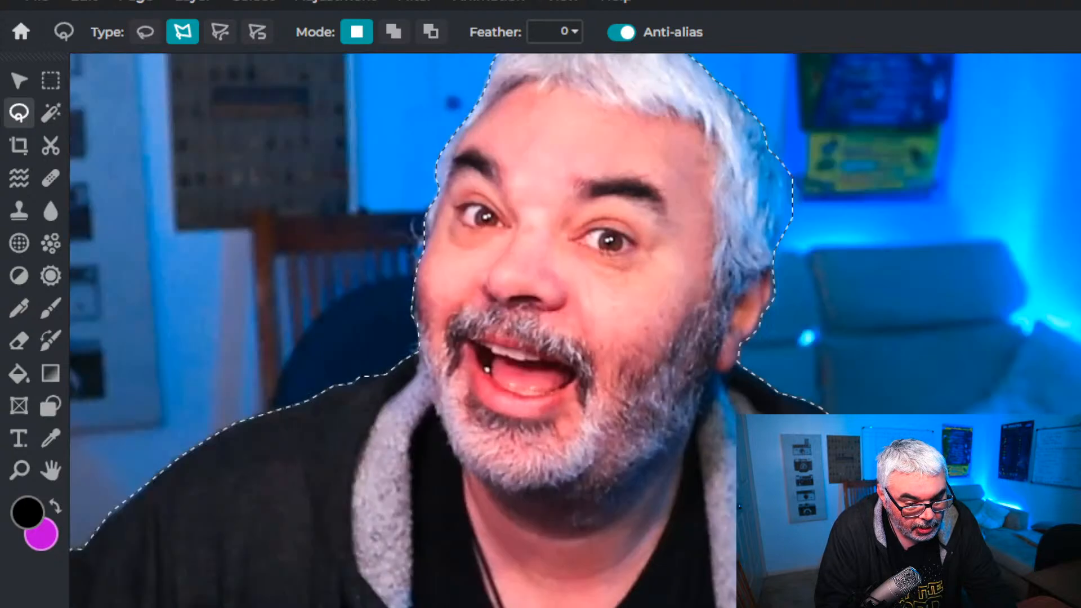
pyautogui.scroll(5, 575, 330)
pyautogui.scroll(2, 575, 330)
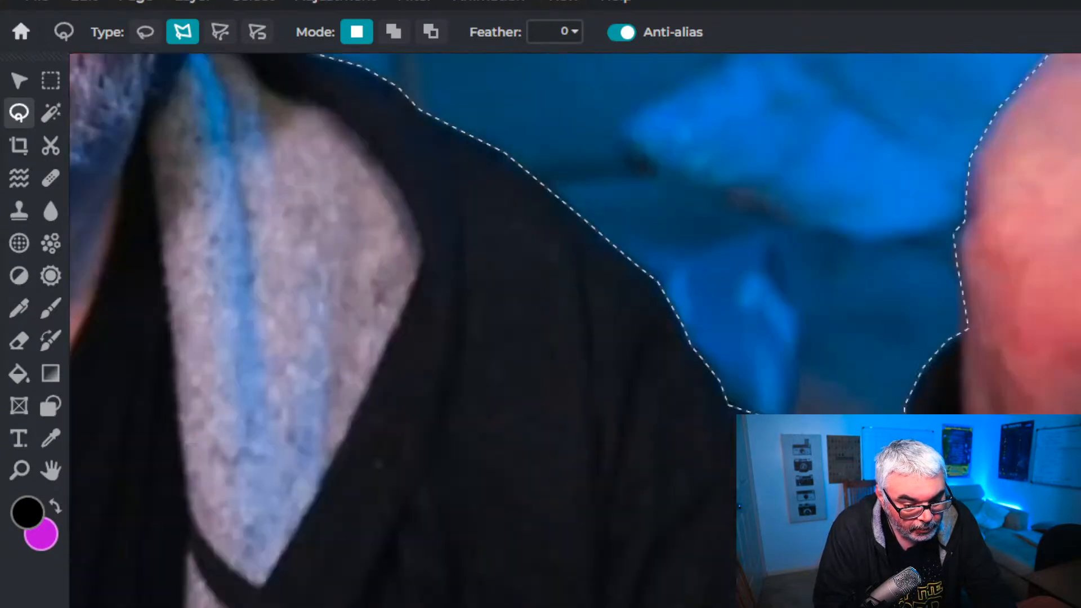
pyautogui.scroll(-5, 575, 330)
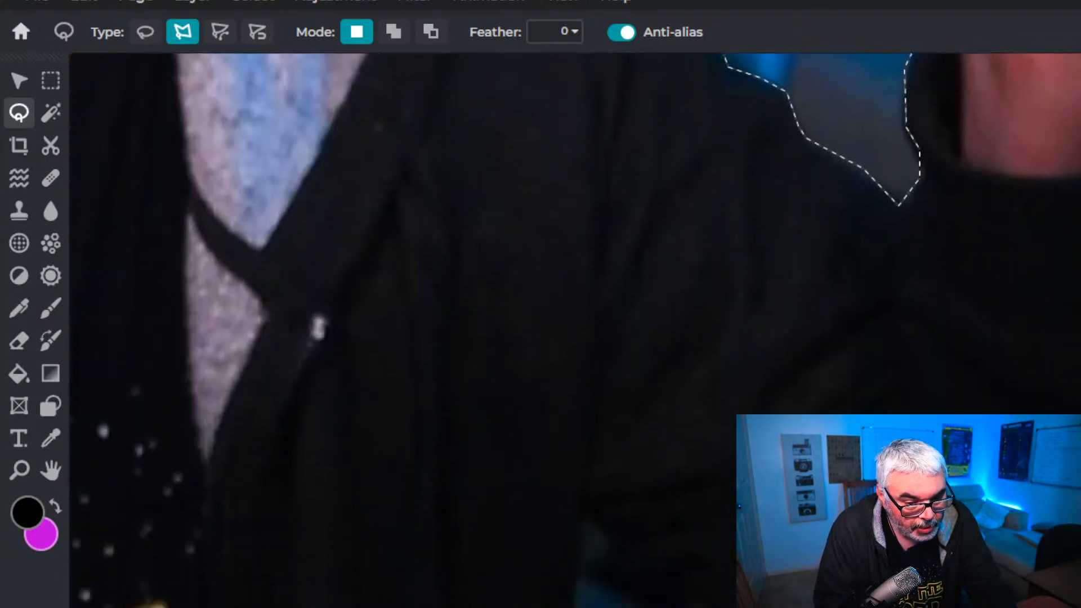
pyautogui.hscroll(5, 575, 330)
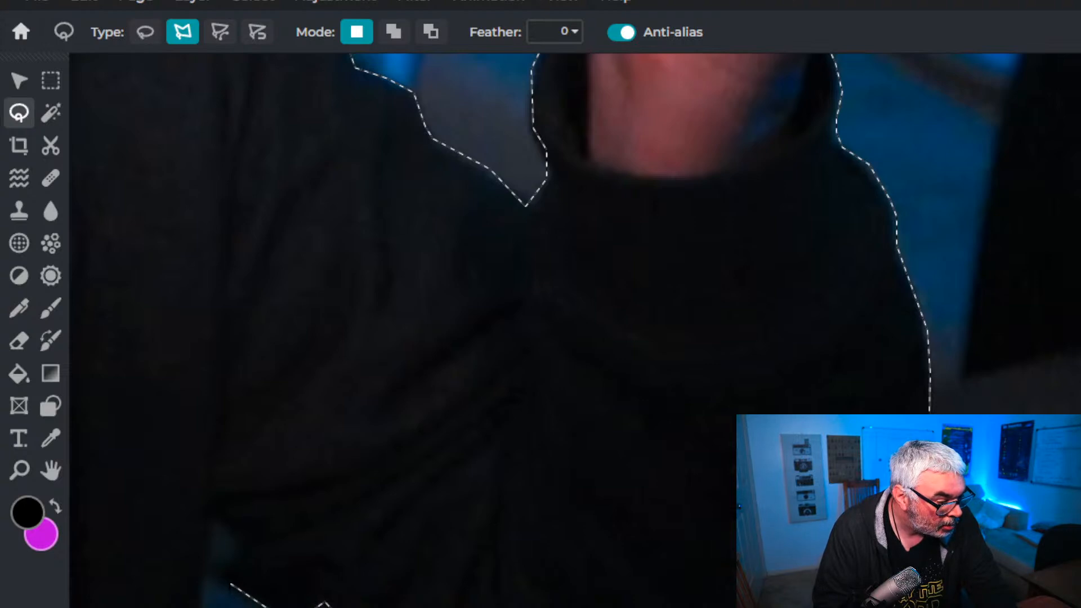
pyautogui.click(221, 566)
pyautogui.click(239, 546)
pyautogui.click(213, 517)
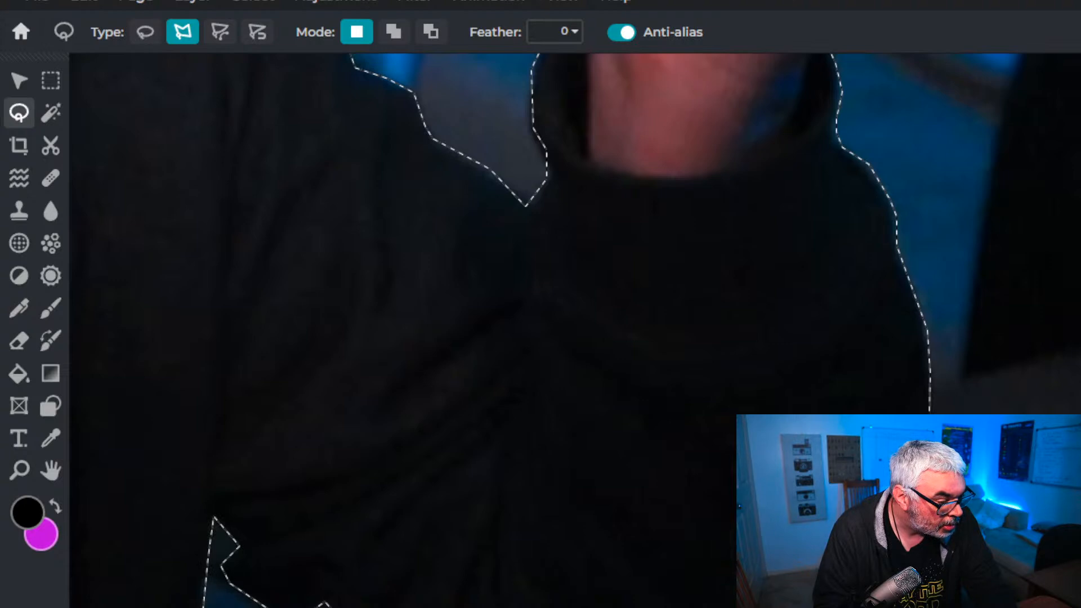
pyautogui.scroll(-4, 575, 331)
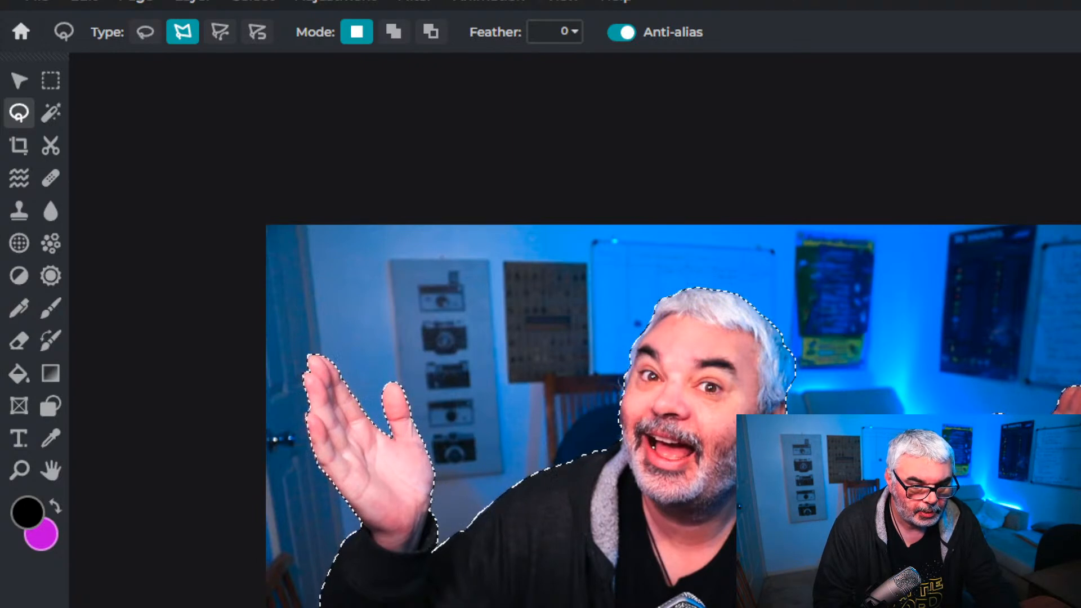
# Duplicate the photo layer and invert the selection to target the background
pyautogui.hotkey('ctrl', 'j')
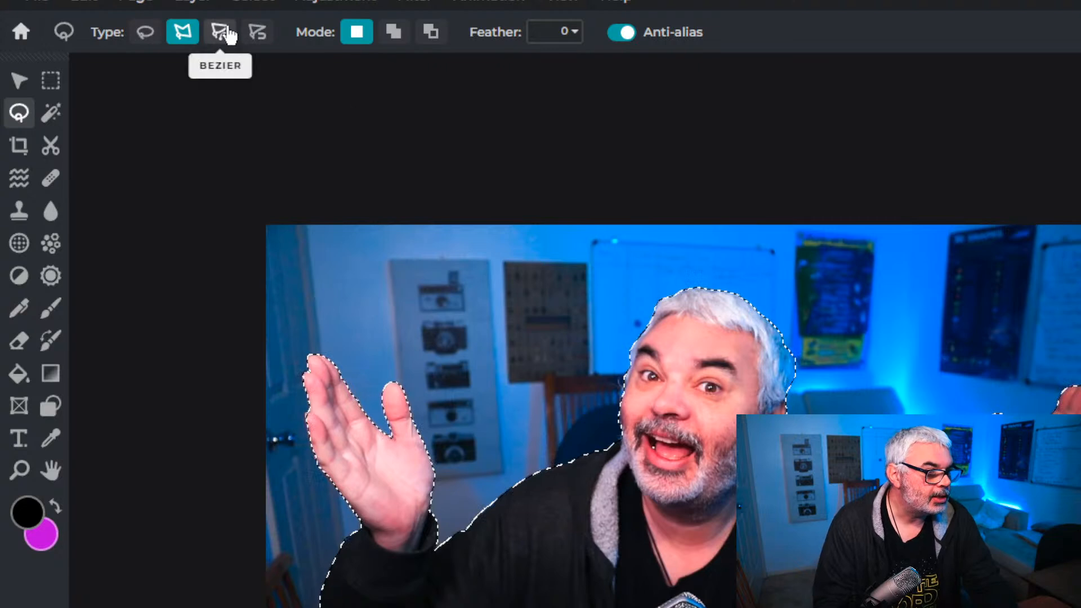
pyautogui.click(251, 5)
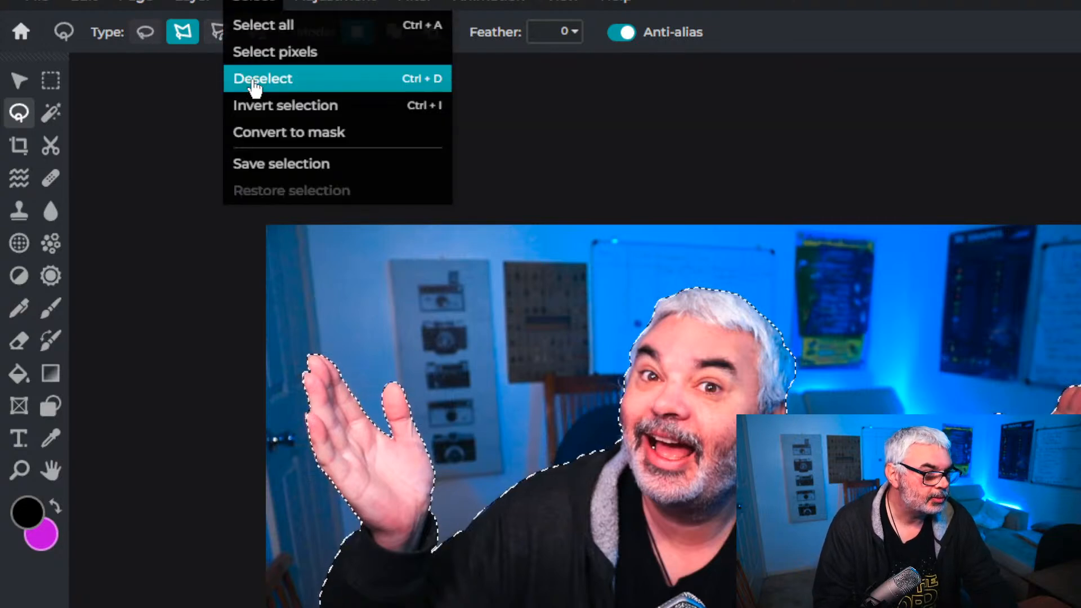
pyautogui.click(253, 107)
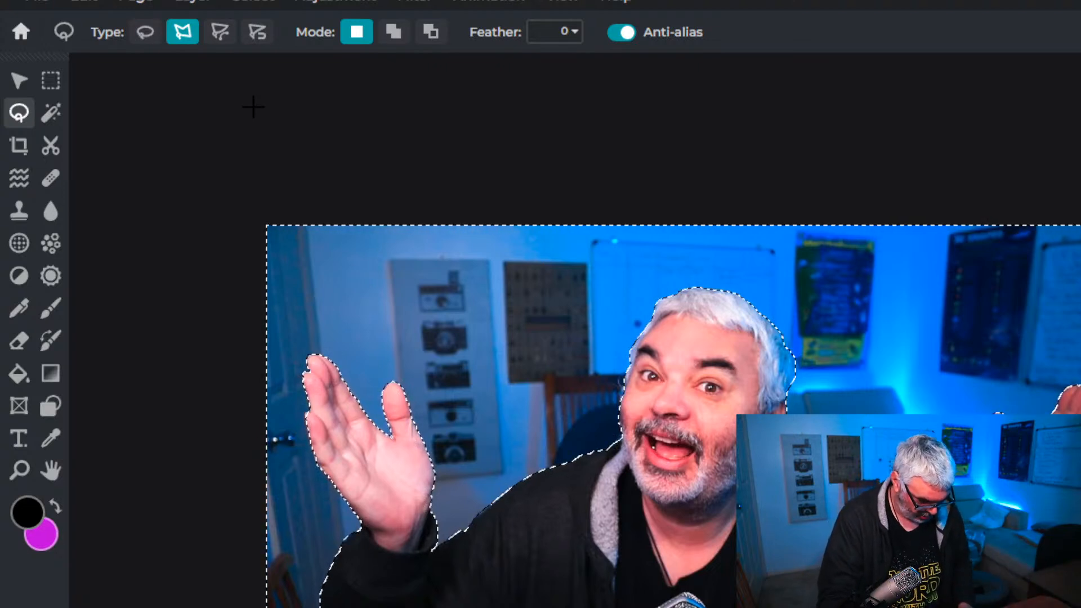
pyautogui.hotkey('ctrl', 'alt', 'shift', 's')
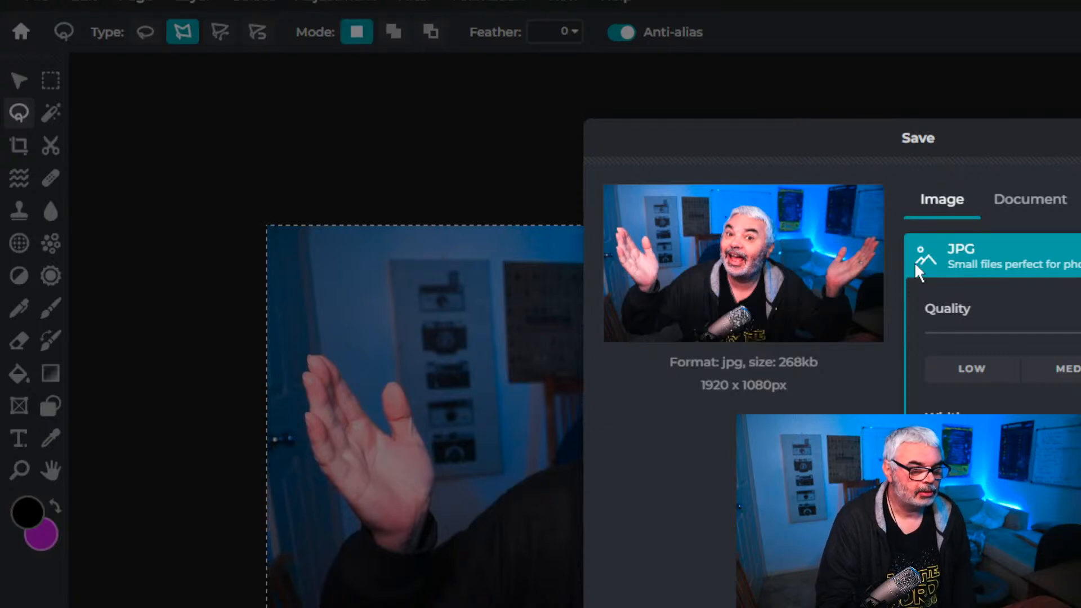
pyautogui.press('Escape')
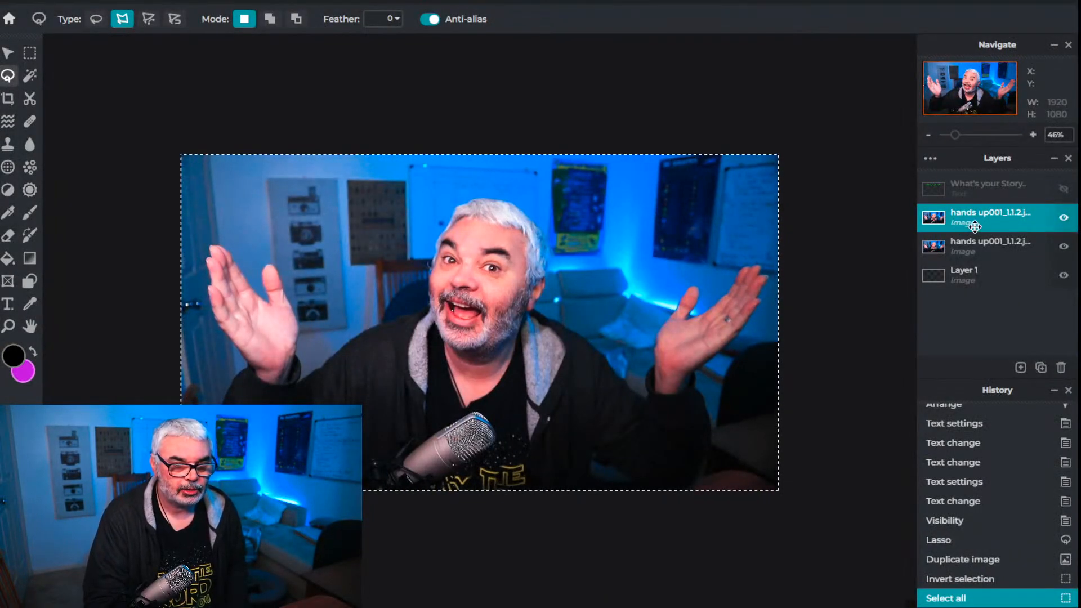
# Clear the selected area on the duplicate layer and check it with the original photo layer briefly hidden
pyautogui.press('Delete')
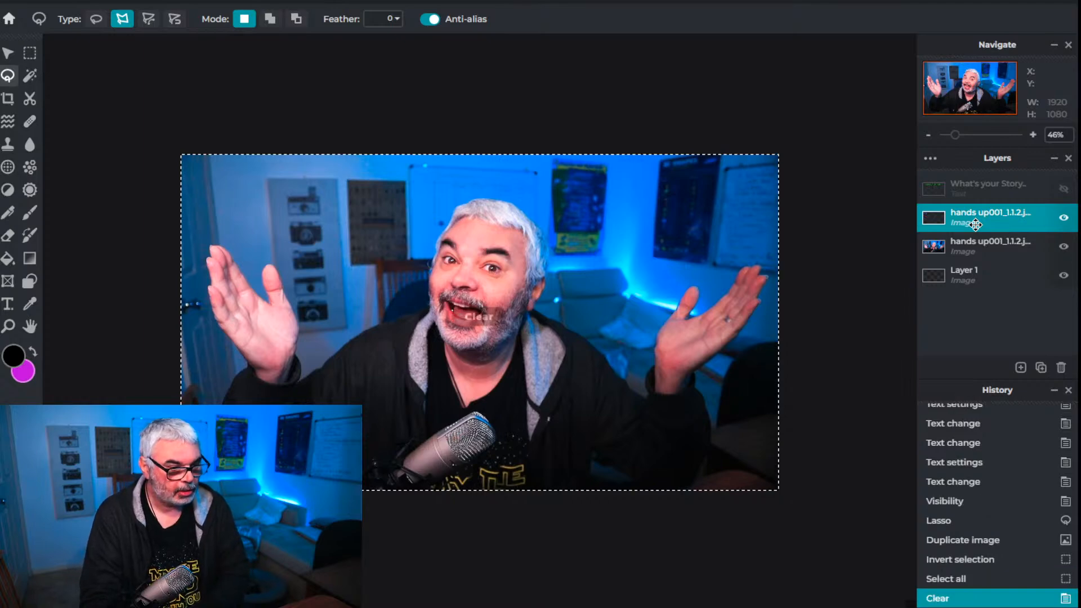
pyautogui.click(1064, 247)
pyautogui.click(1064, 247)
# Undo the visibility changes and the clearing, and revert the history to the Lasso state
pyautogui.hotkey('ctrl', 'z')
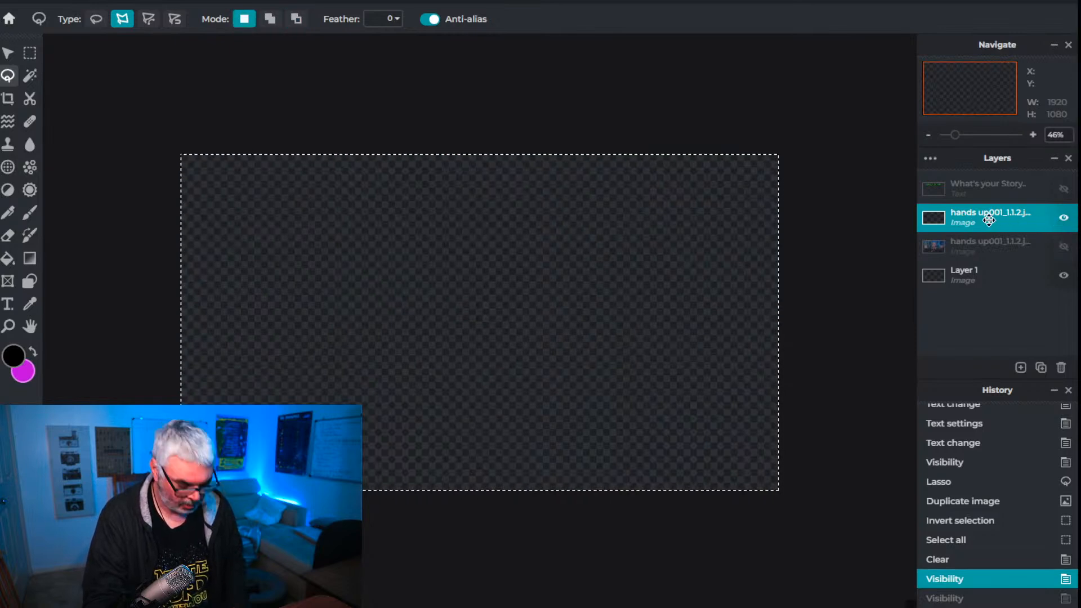
pyautogui.hotkey('ctrl', 'z')
pyautogui.hotkey('ctrl', 'z')
pyautogui.click(984, 247)
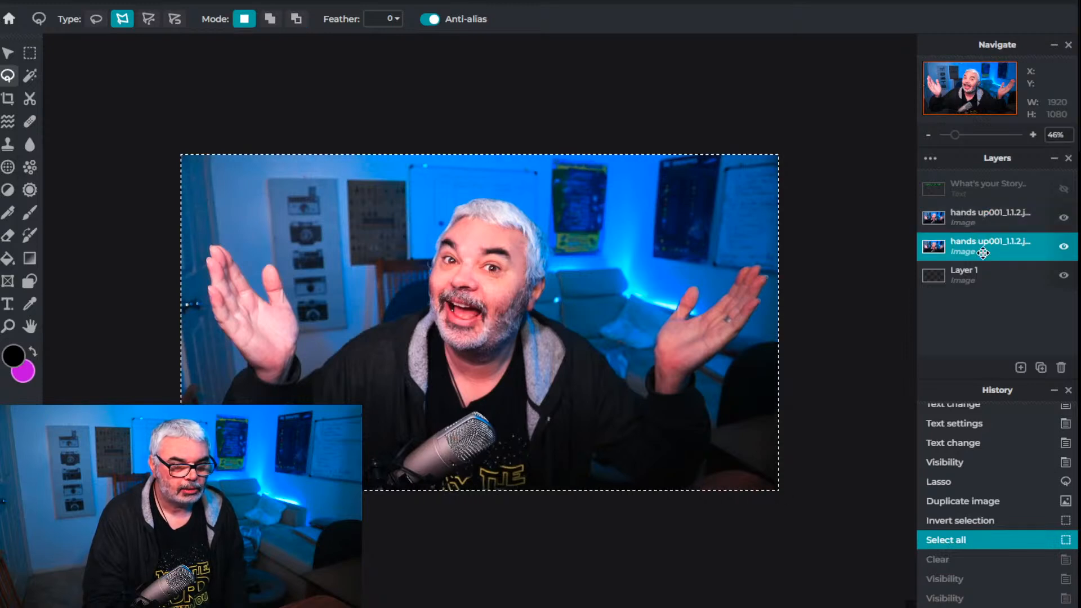
pyautogui.click(981, 217)
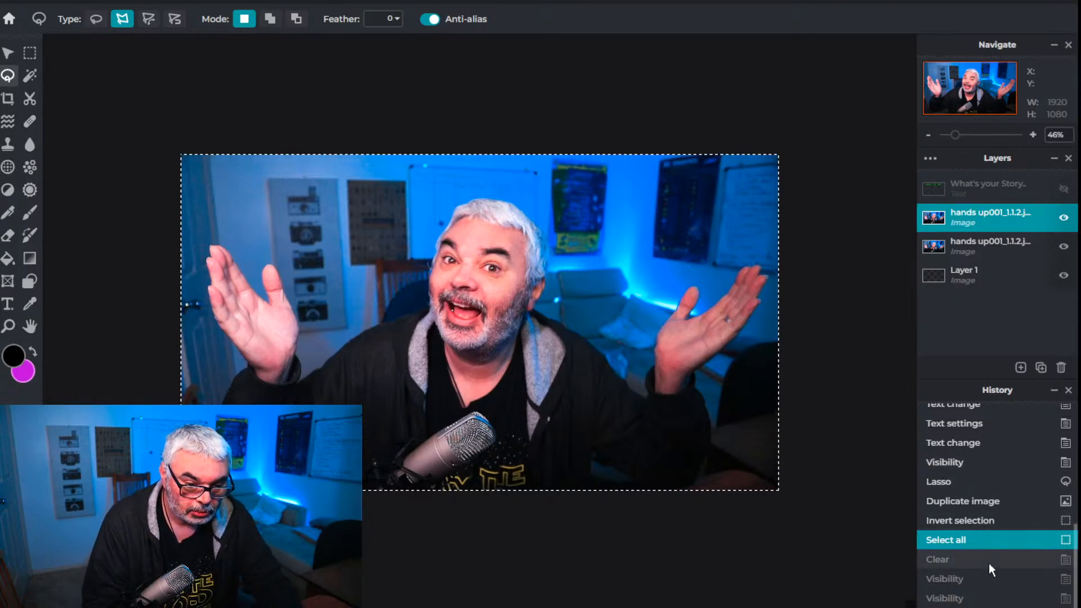
pyautogui.click(944, 481)
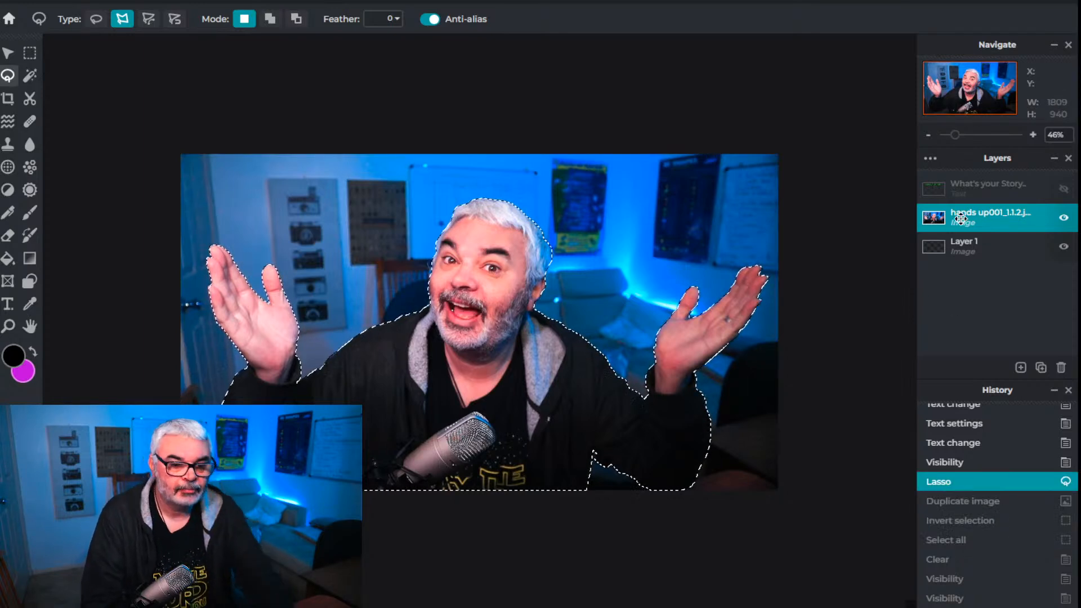
# Duplicate the photo layer and invert the lasso selection so it covers the background around the man
pyautogui.click(1041, 368)
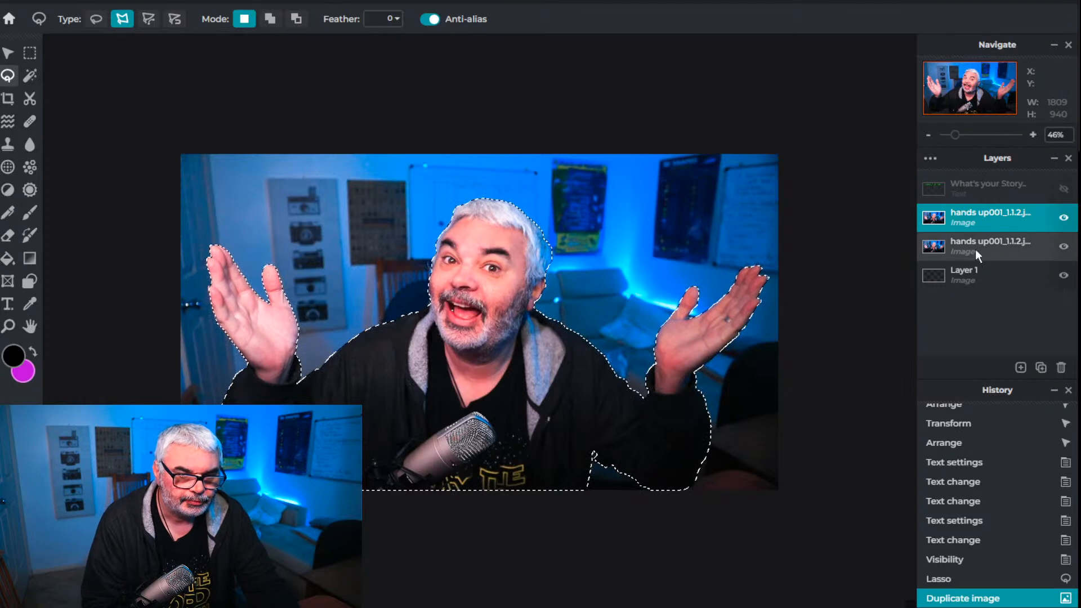
pyautogui.click(172, 2)
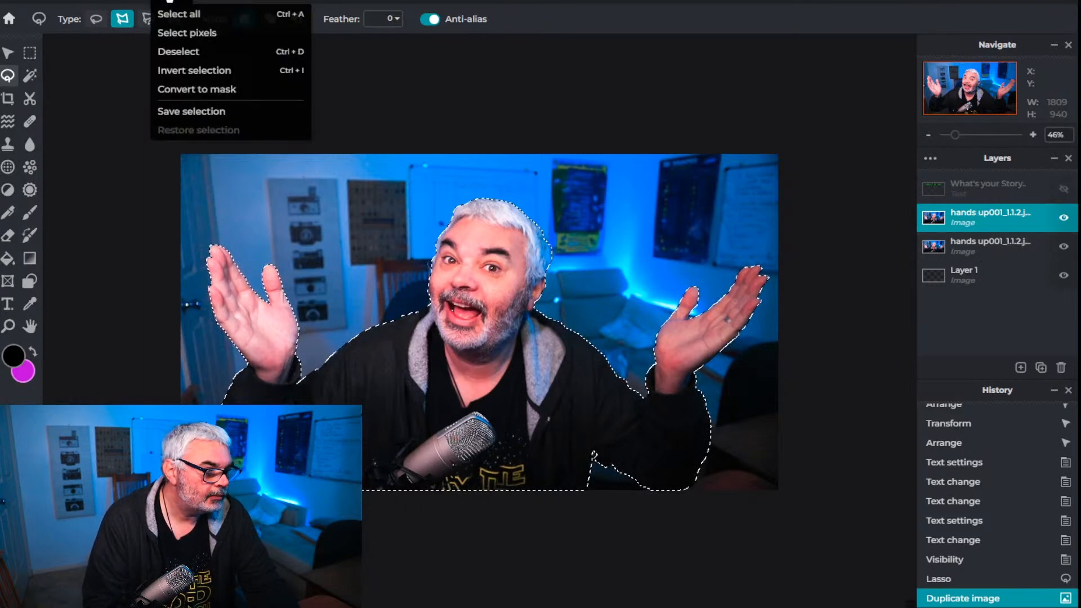
pyautogui.click(177, 74)
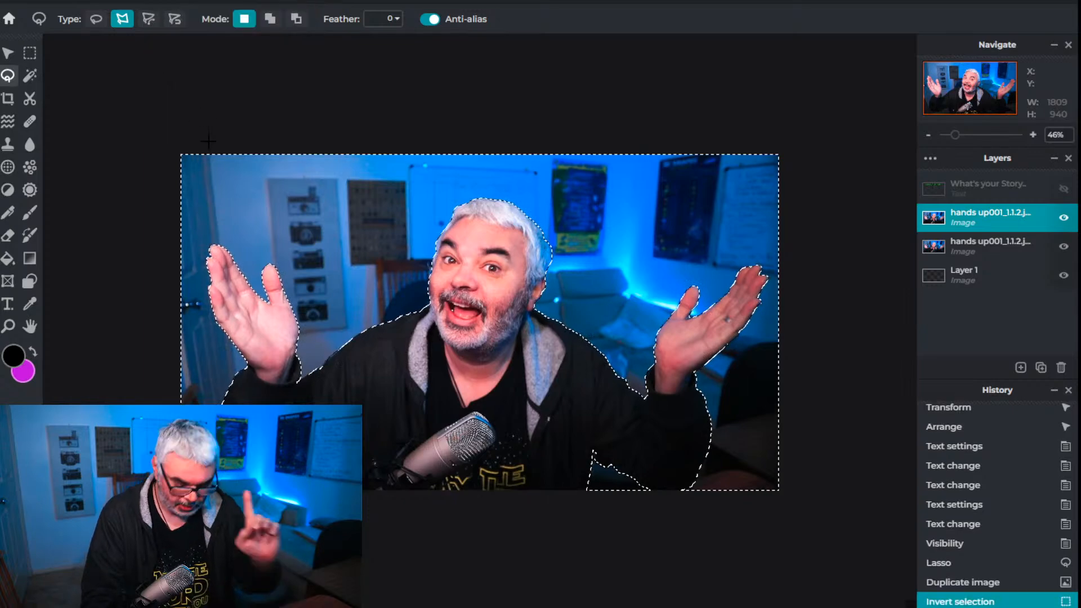
# Clear the background from the duplicate layer and check the cutout by briefly hiding the original photo layer
pyautogui.press('Delete')
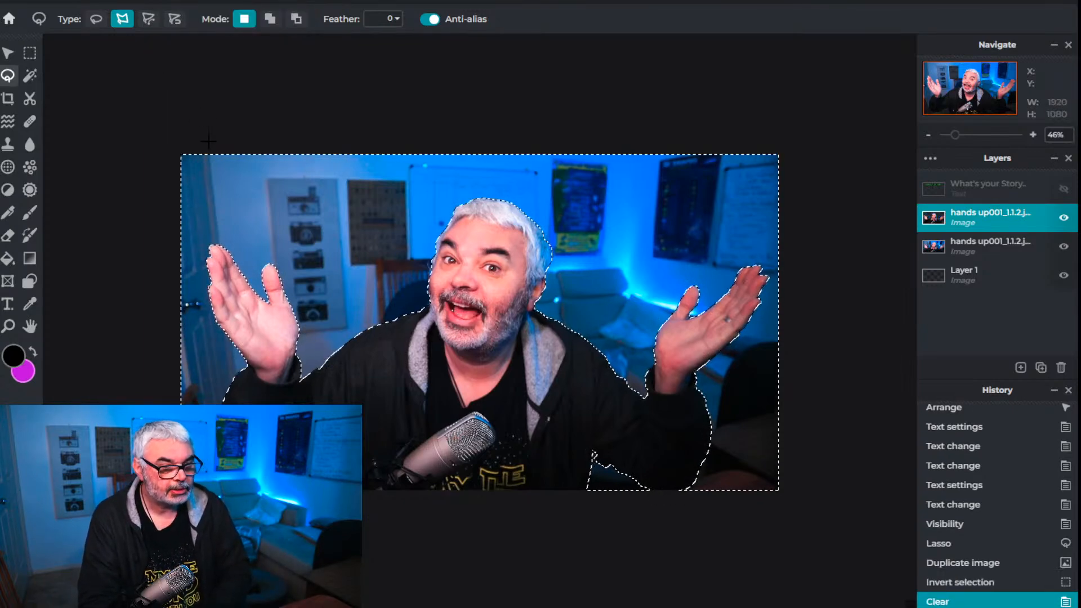
pyautogui.click(1064, 249)
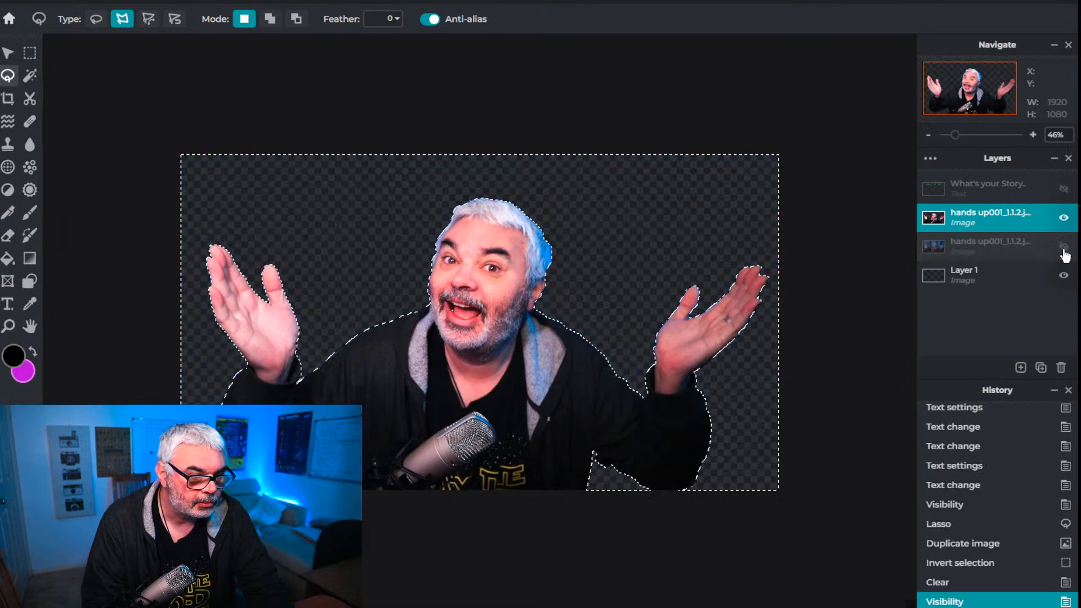
pyautogui.click(1065, 251)
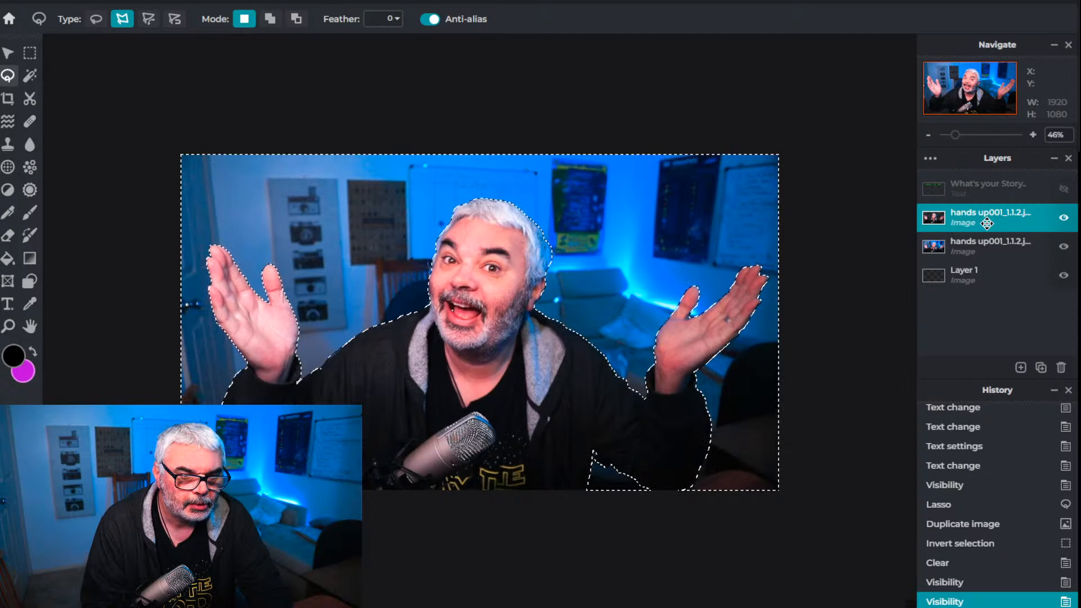
# Deselect the background selection and check the cutout by toggling the visibility of the duplicate and original photo layers
pyautogui.click(982, 242)
pyautogui.press('alt')
pyautogui.hotkey('ctrl', 'd')
pyautogui.click(983, 213)
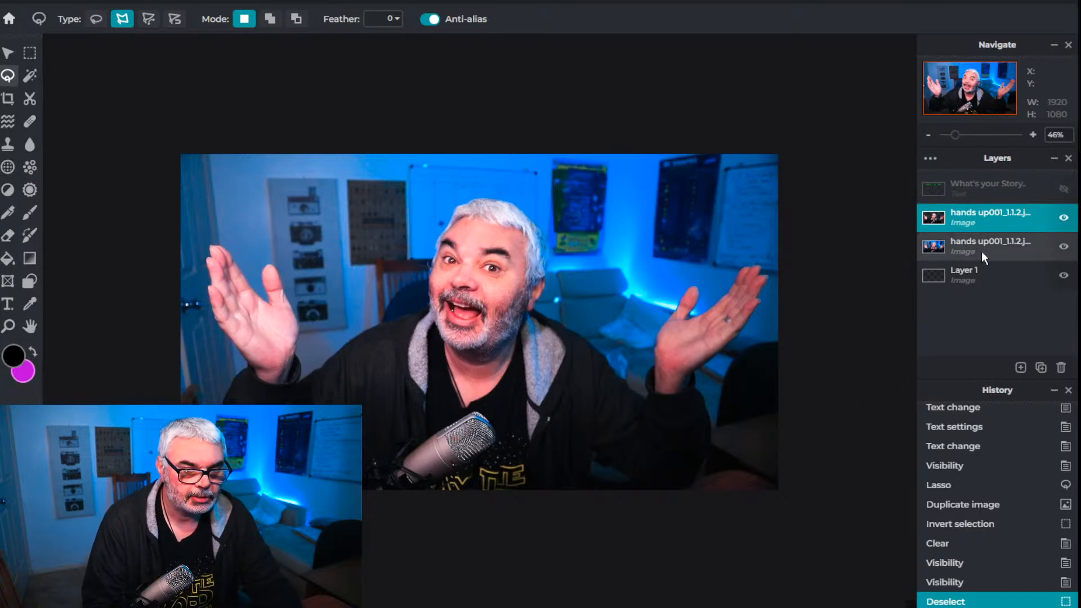
pyautogui.click(1065, 220)
pyautogui.click(1064, 219)
pyautogui.click(1064, 248)
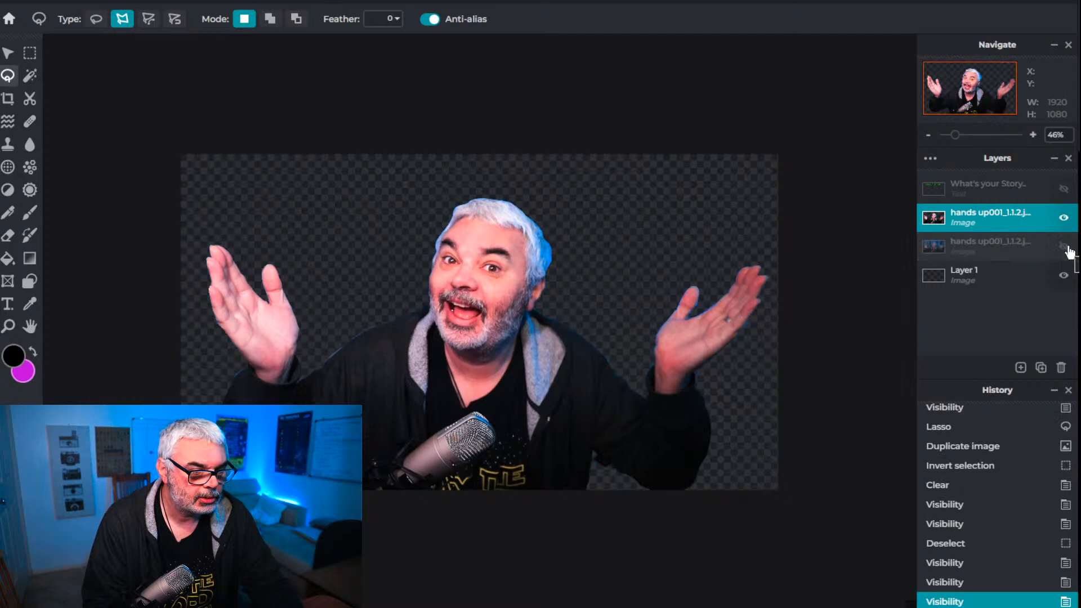
pyautogui.click(1065, 248)
# Cool the original photo layer by applying a Temperature & tint adjustment with temperature -73
pyautogui.click(993, 246)
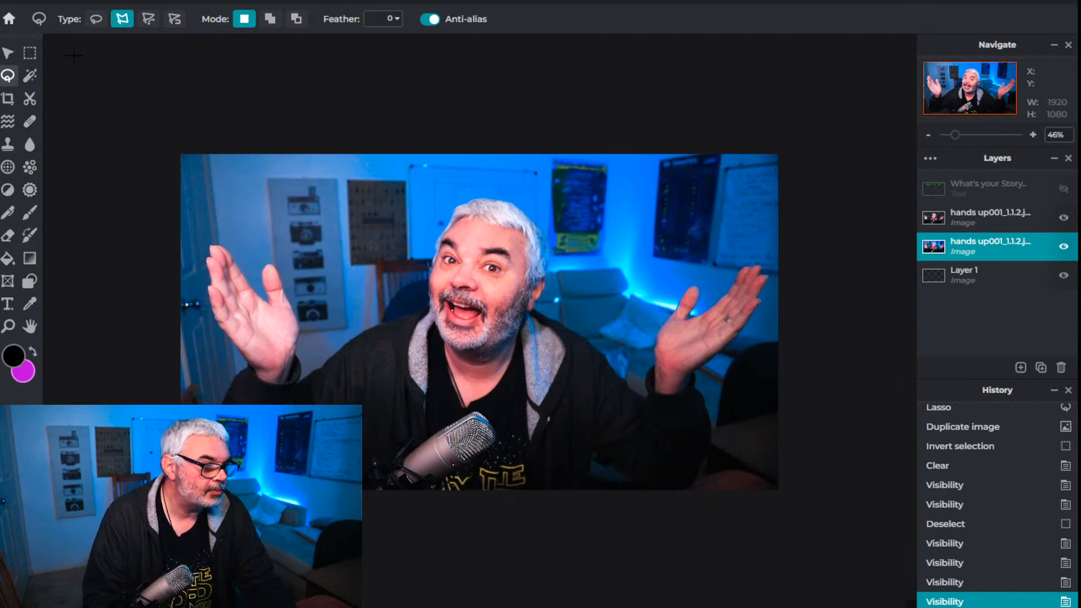
pyautogui.click(227, 1)
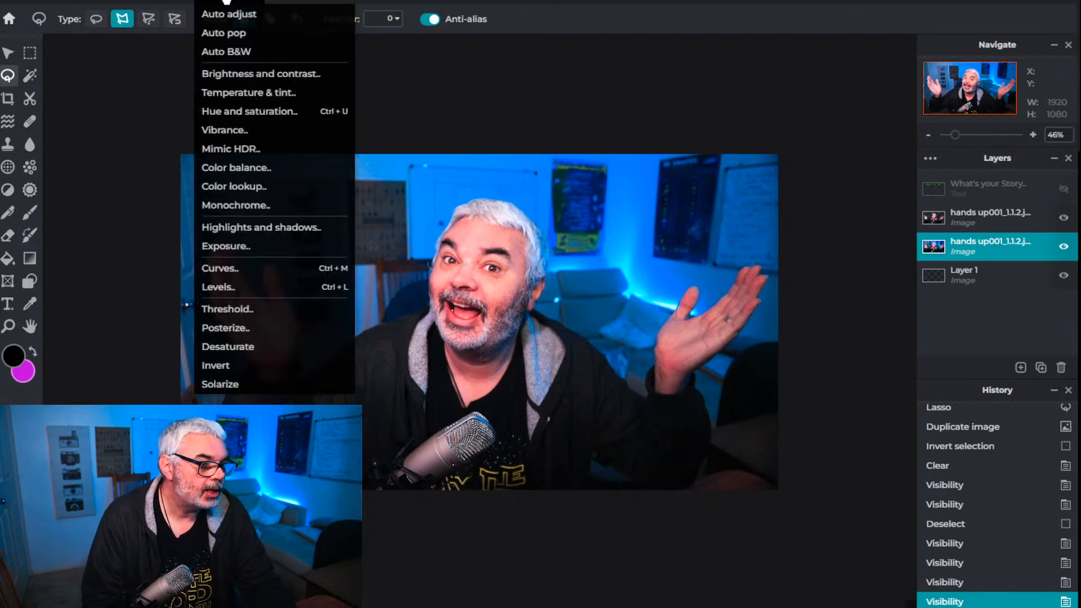
pyautogui.click(231, 92)
pyautogui.moveTo(641, 316); pyautogui.dragTo(551, 318)
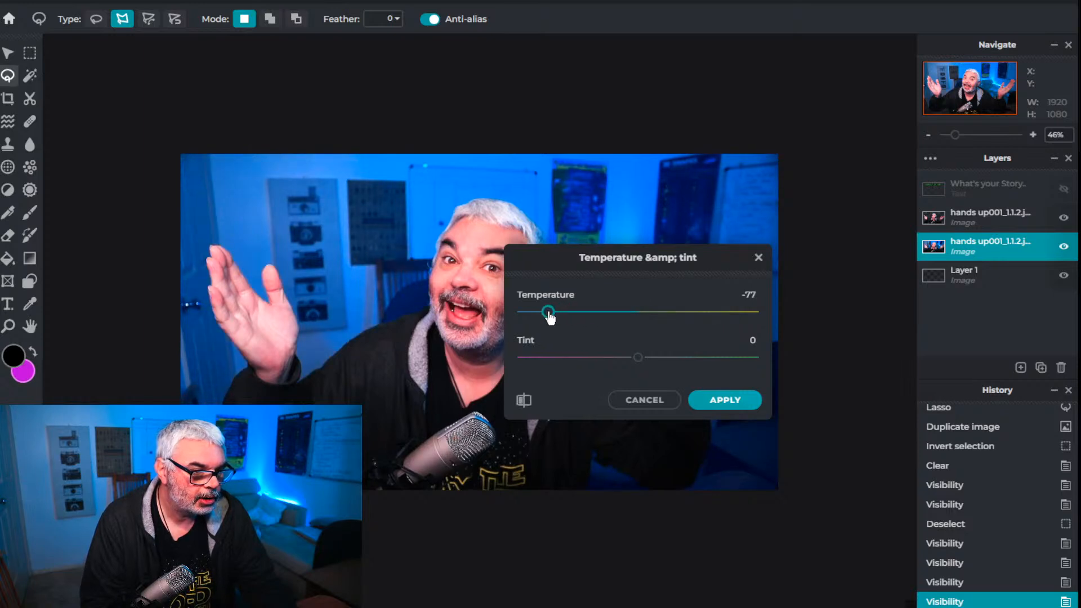
pyautogui.moveTo(693, 257); pyautogui.dragTo(901, 14)
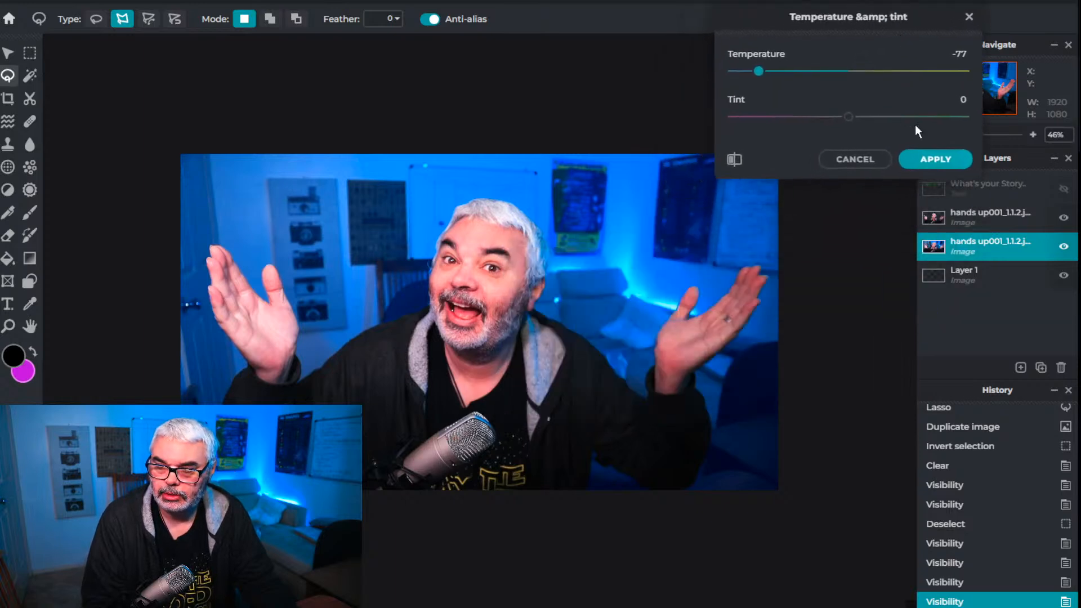
pyautogui.moveTo(761, 72)
pyautogui.mouseDown()
pyautogui.moveTo(731, 80)
pyautogui.moveTo(762, 76)
pyautogui.mouseUp()
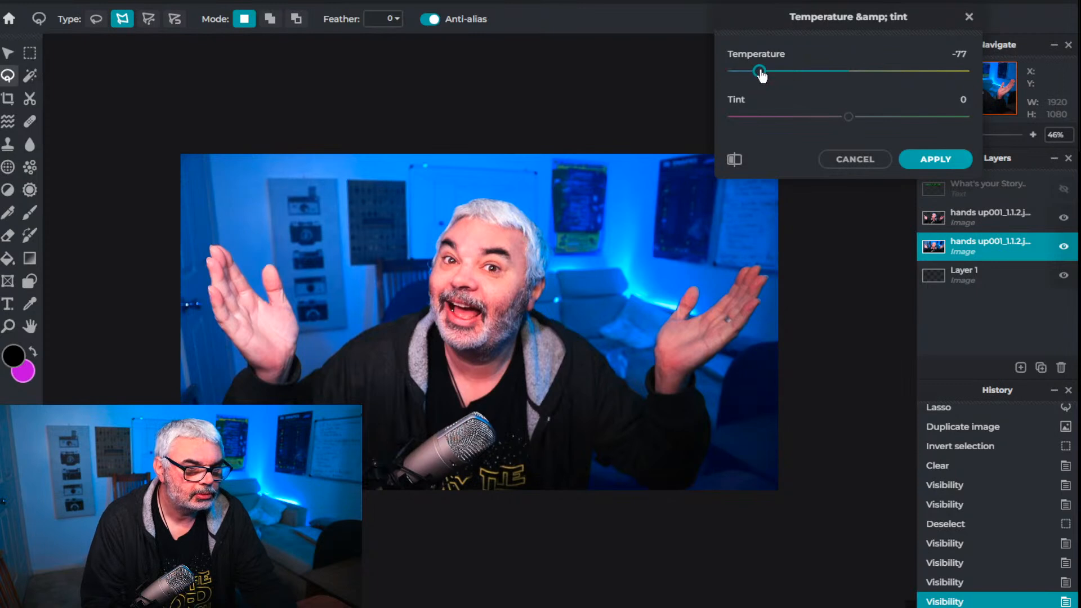
pyautogui.click(935, 159)
# Darken the original photo layer by applying an Exposure adjustment of -30
pyautogui.click(236, 3)
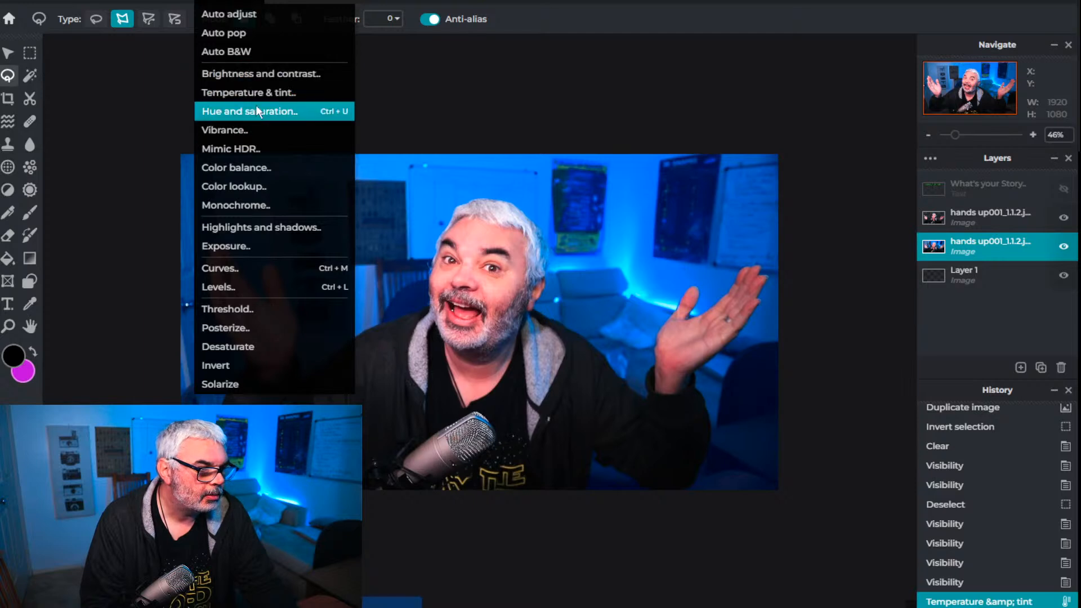
pyautogui.click(259, 250)
pyautogui.moveTo(847, 112)
pyautogui.mouseDown()
pyautogui.moveTo(804, 114)
pyautogui.moveTo(839, 113)
pyautogui.moveTo(826, 114)
pyautogui.mouseUp()
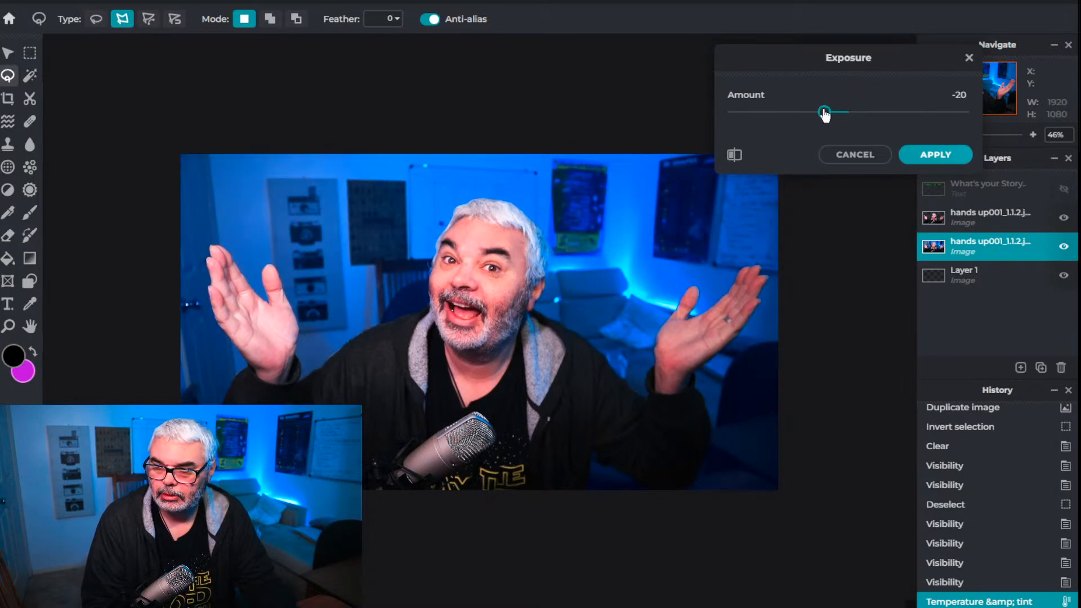
pyautogui.moveTo(822, 115); pyautogui.dragTo(814, 115)
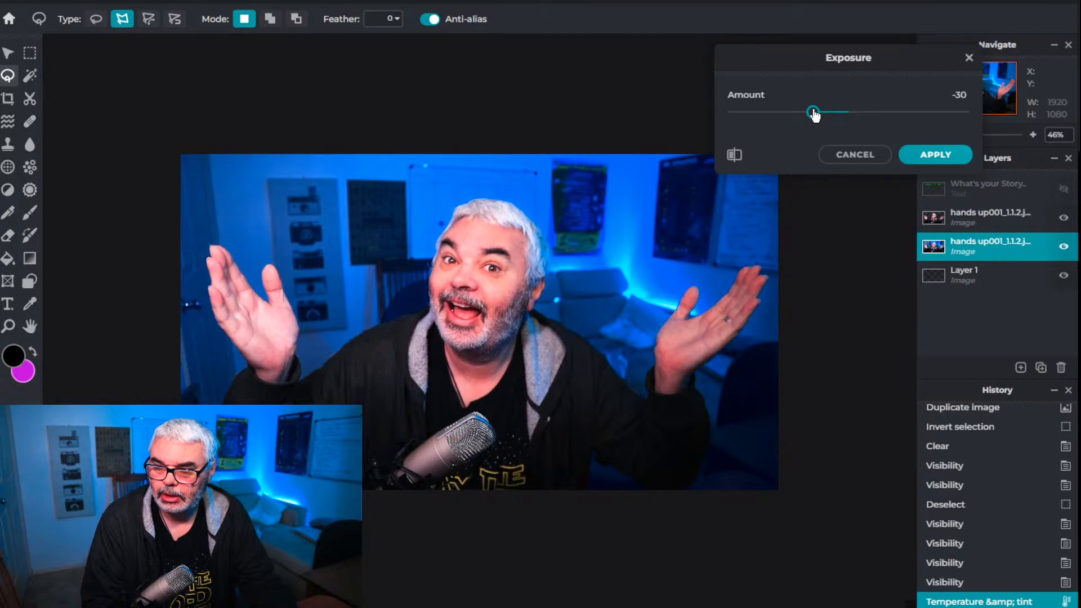
pyautogui.click(936, 155)
# Show the "What's your Story" text layer and move it between the cutout and the original photo layer
pyautogui.scroll(3, 637, 367)
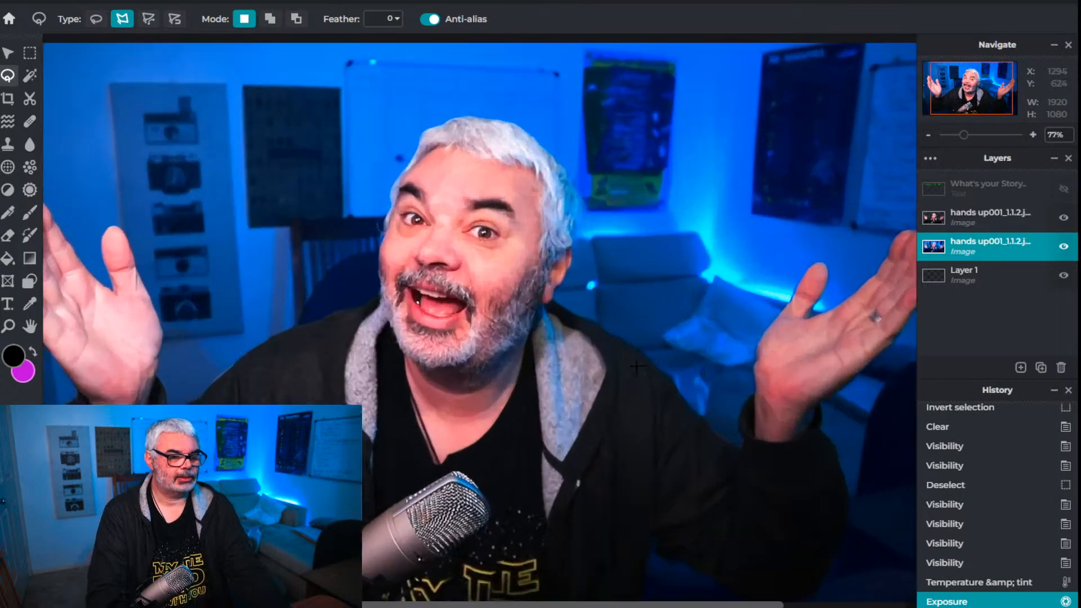
pyautogui.scroll(-3, 637, 367)
pyautogui.scroll(1, 637, 367)
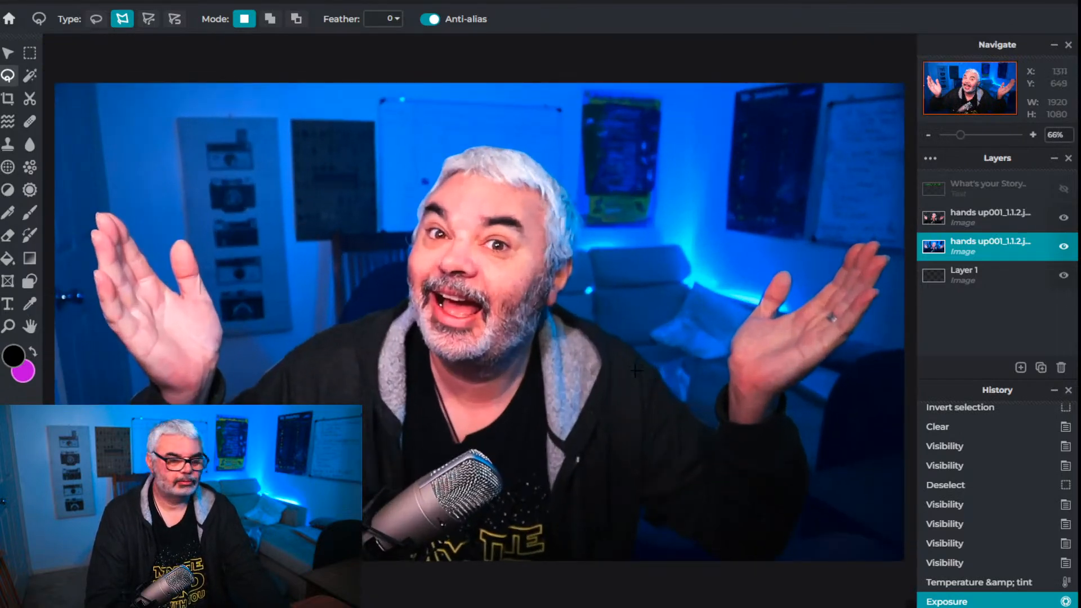
pyautogui.scroll(-1, 637, 367)
pyautogui.click(1063, 191)
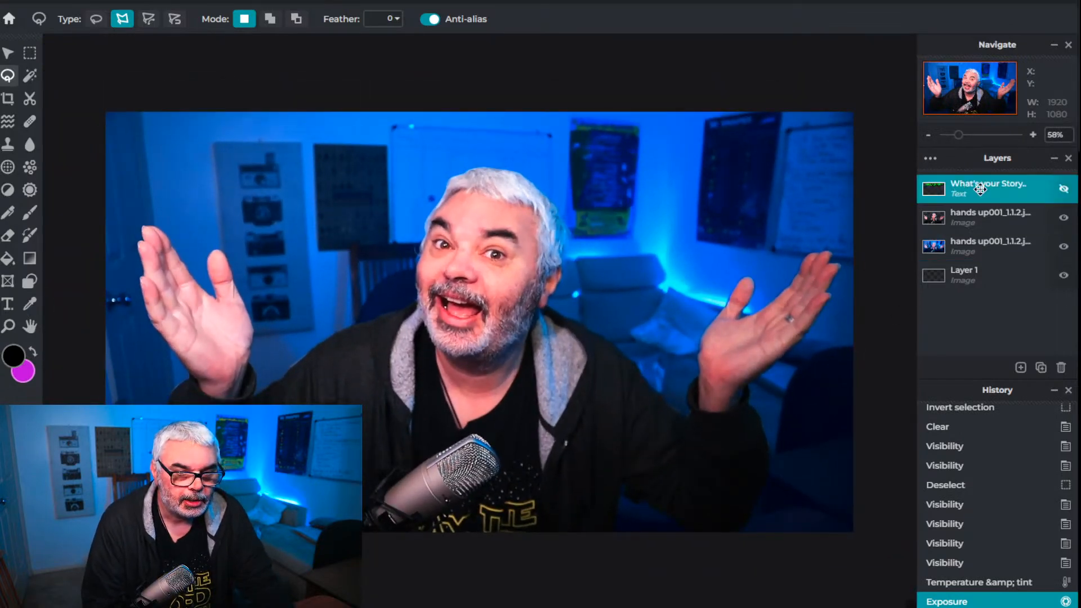
pyautogui.click(1064, 190)
pyautogui.moveTo(977, 187); pyautogui.dragTo(978, 219)
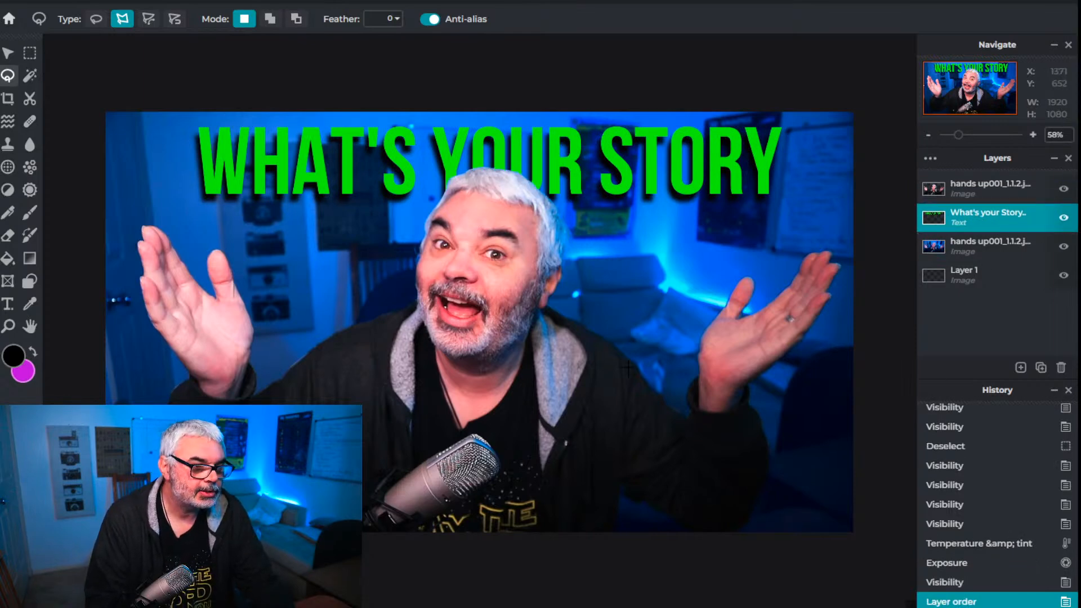
pyautogui.scroll(1, 457, 347)
pyautogui.scroll(-3, 458, 346)
pyautogui.scroll(-1, 458, 346)
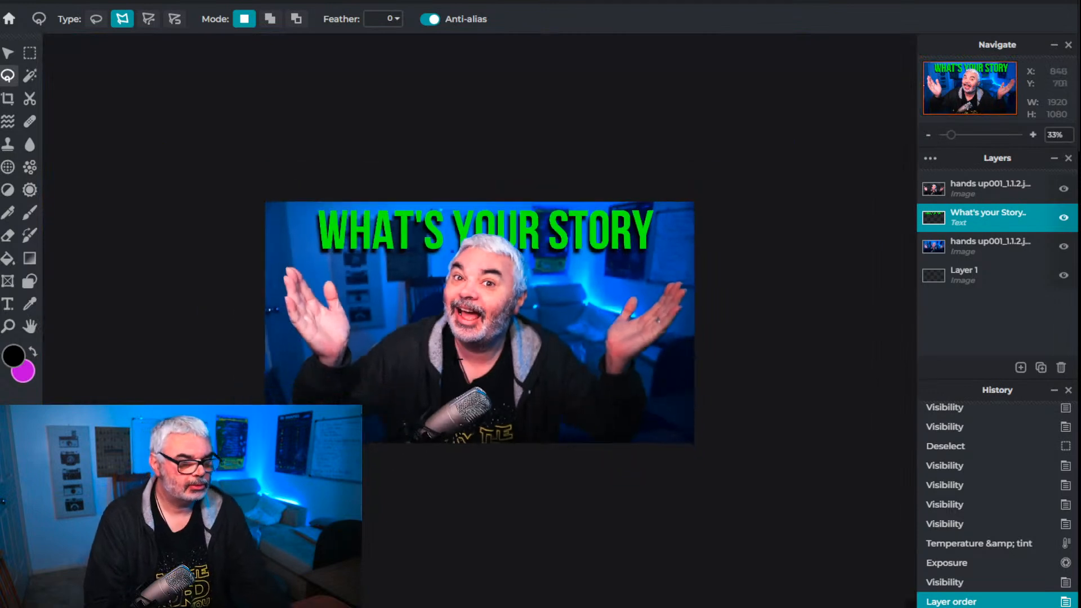
# Bring the title text layer back above the cutout layer and shift the title slightly right to X 27
pyautogui.click(8, 53)
pyautogui.click(379, 241)
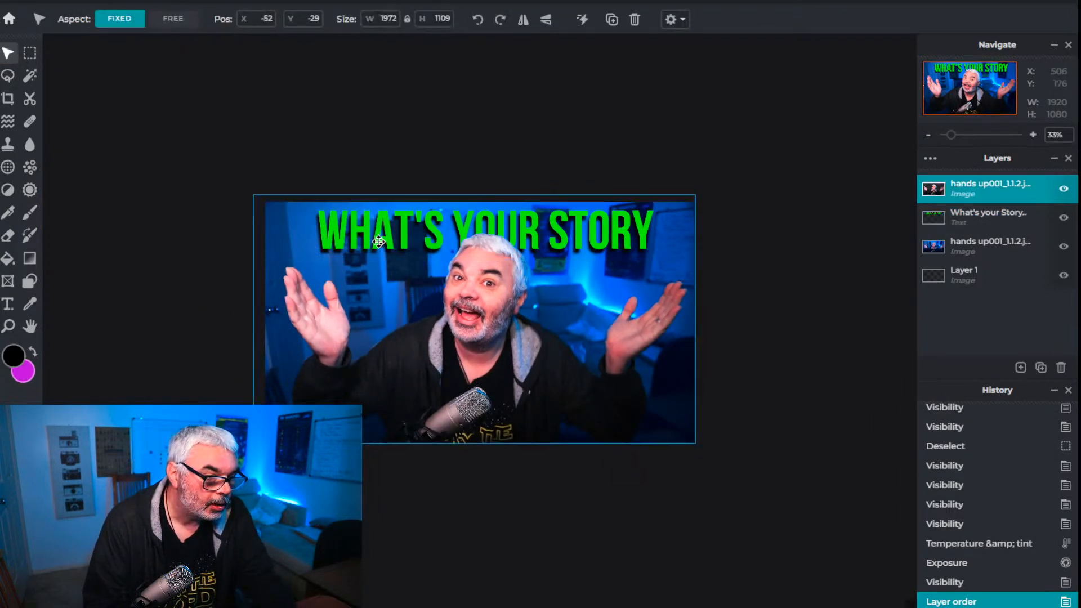
pyautogui.click(966, 217)
pyautogui.moveTo(966, 217); pyautogui.dragTo(970, 190)
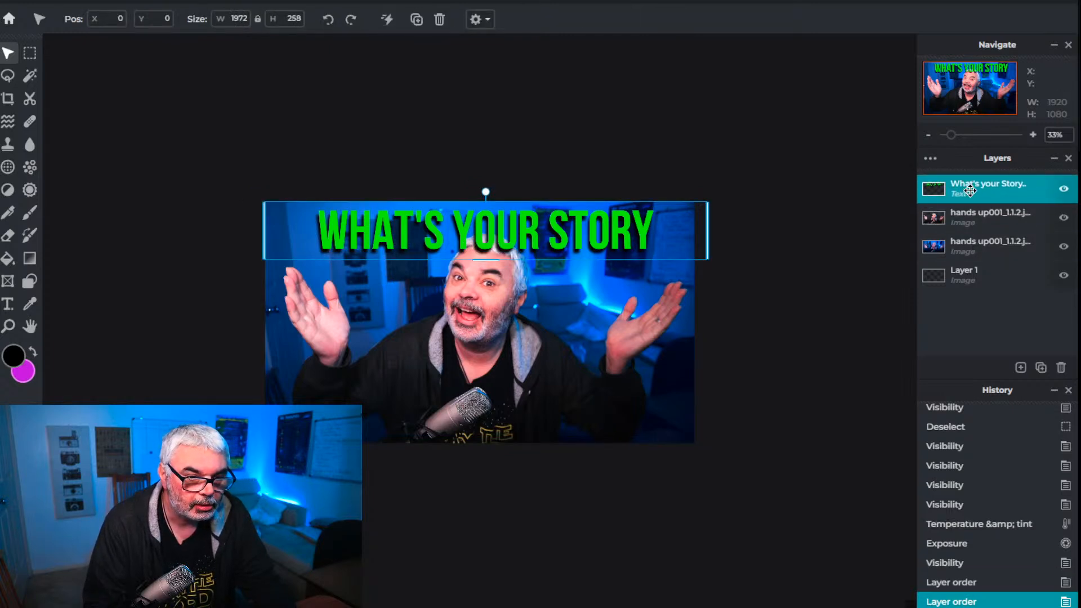
pyautogui.moveTo(500, 233)
pyautogui.mouseDown()
pyautogui.moveTo(508, 369)
pyautogui.moveTo(507, 230)
pyautogui.mouseUp()
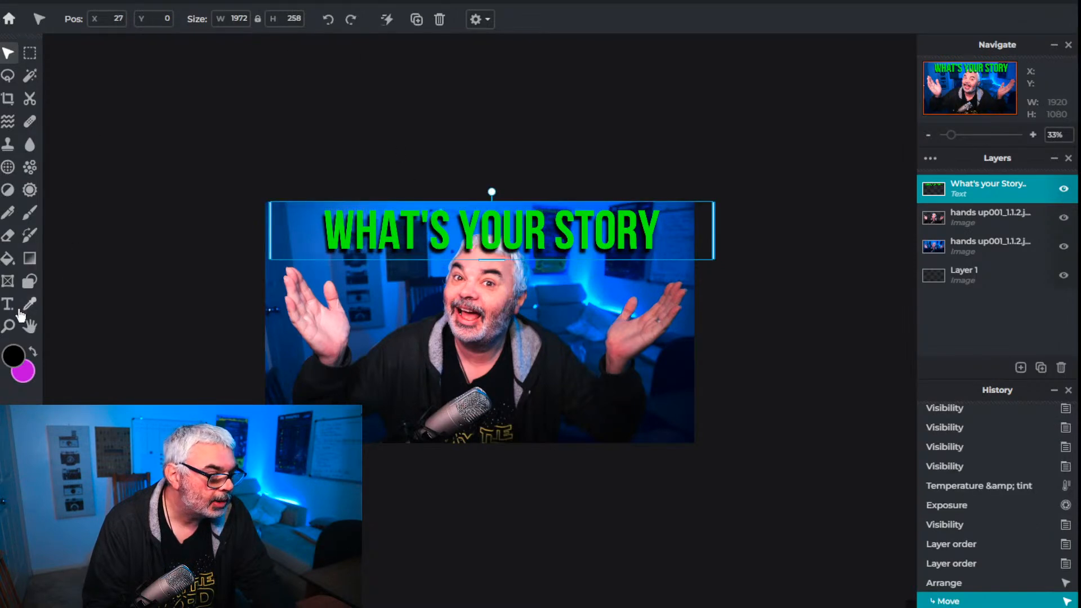
# Set the title's font size to 290 and move the text slightly up and left to fit the photo's upper edge
pyautogui.press('t')
pyautogui.click(382, 20)
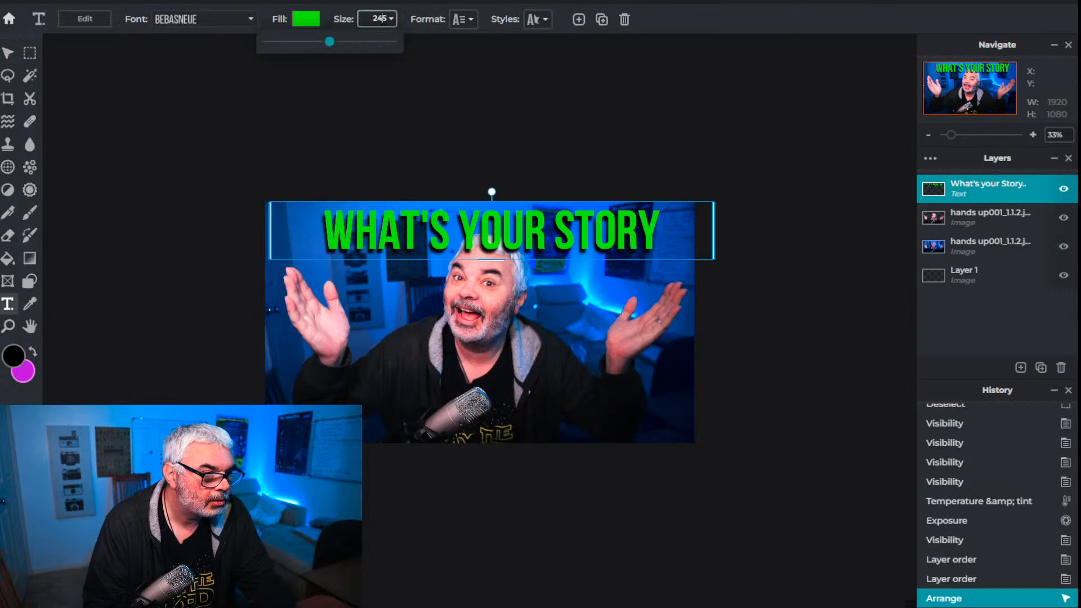
pyautogui.moveTo(325, 48); pyautogui.dragTo(335, 48)
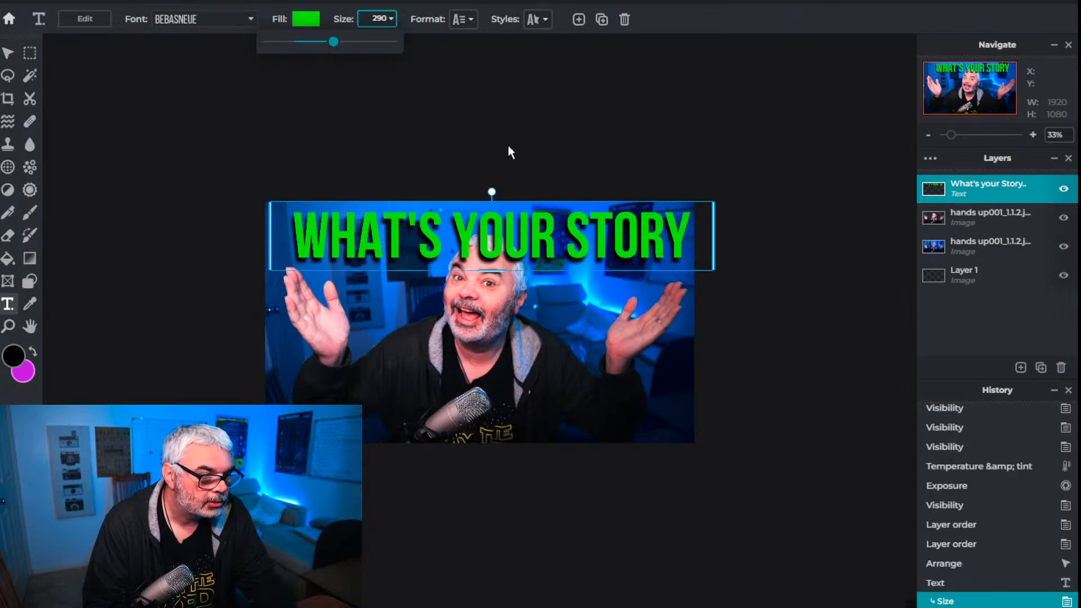
pyautogui.moveTo(538, 263); pyautogui.dragTo(522, 237)
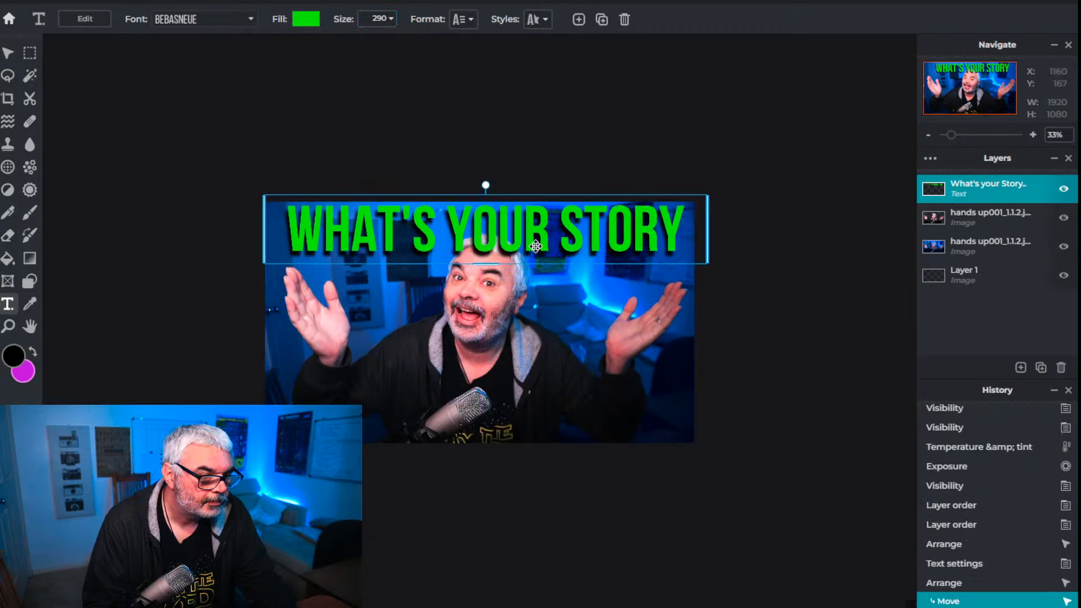
pyautogui.click(978, 242)
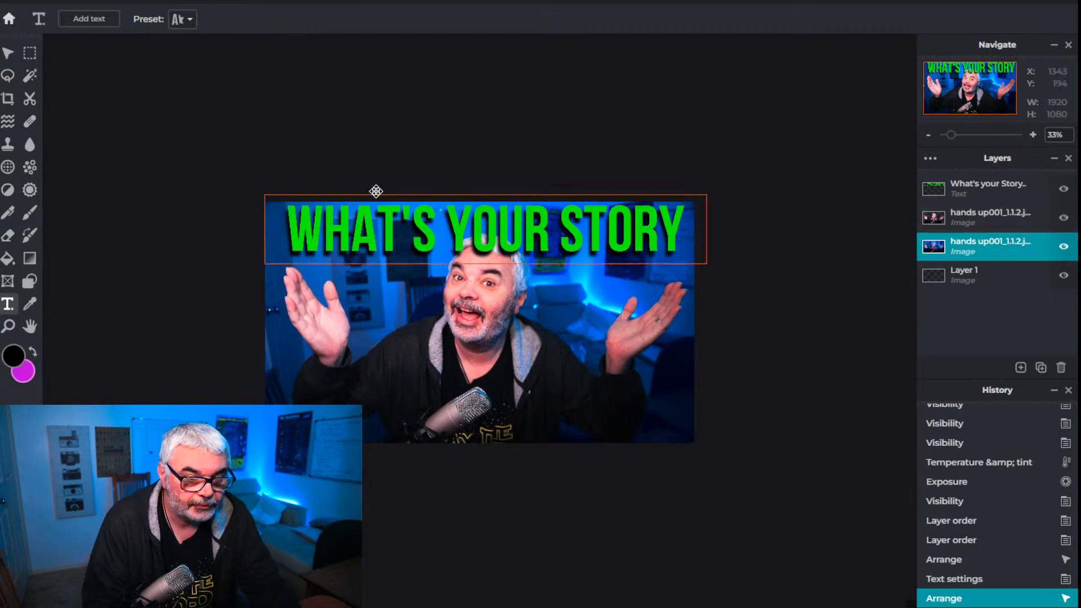
pyautogui.click(289, 2)
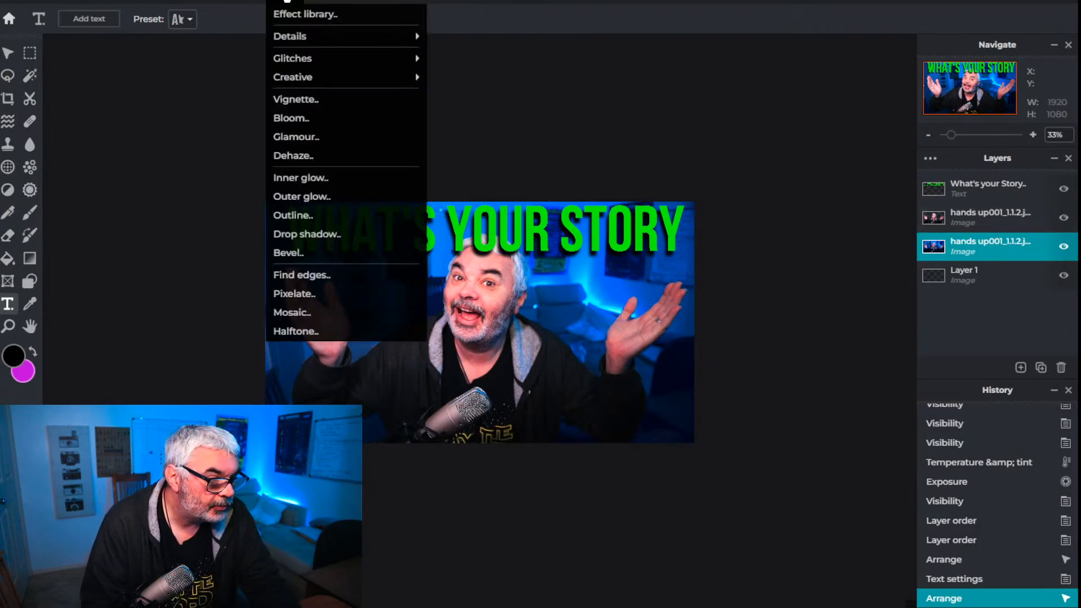
pyautogui.click(591, 151)
pyautogui.click(556, 121)
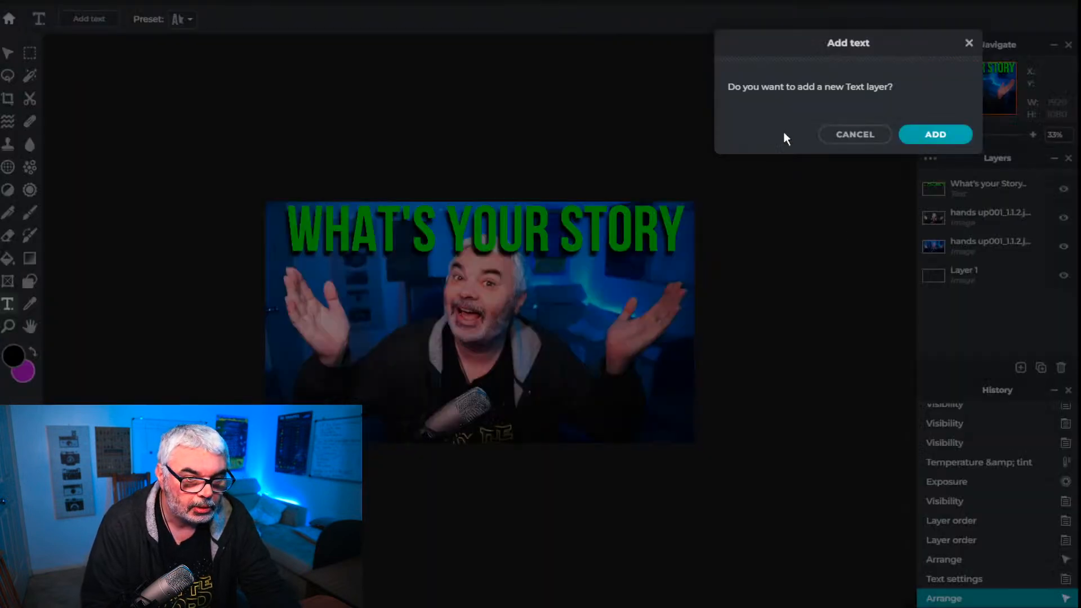
pyautogui.click(855, 138)
pyautogui.click(980, 246)
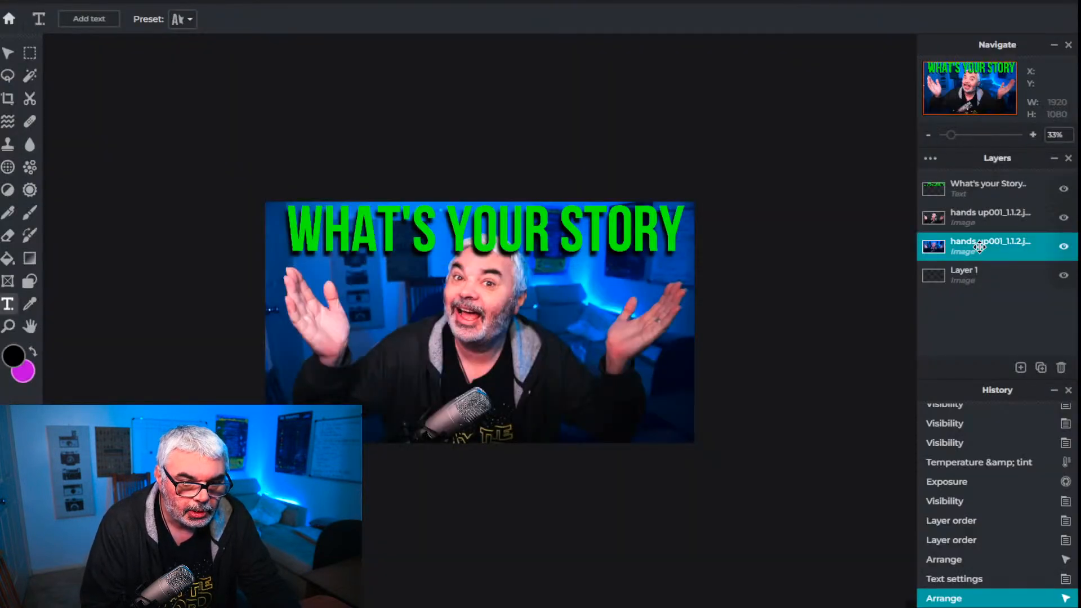
pyautogui.click(284, 4)
pyautogui.click(304, 234)
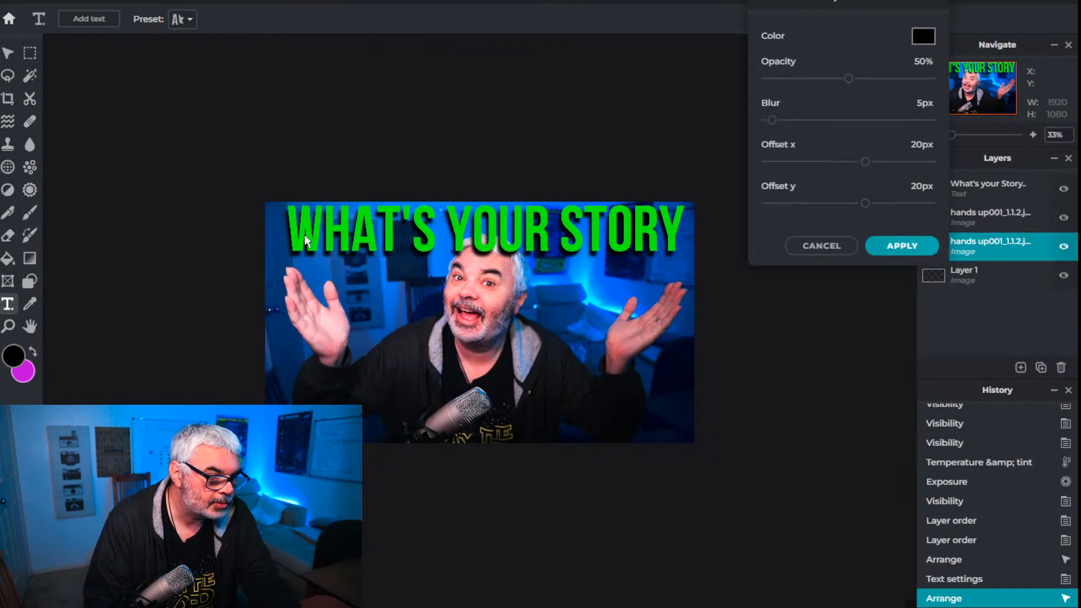
pyautogui.moveTo(775, 120)
pyautogui.mouseDown()
pyautogui.moveTo(849, 120)
pyautogui.moveTo(767, 121)
pyautogui.mouseUp()
pyautogui.moveTo(840, 80); pyautogui.dragTo(868, 79)
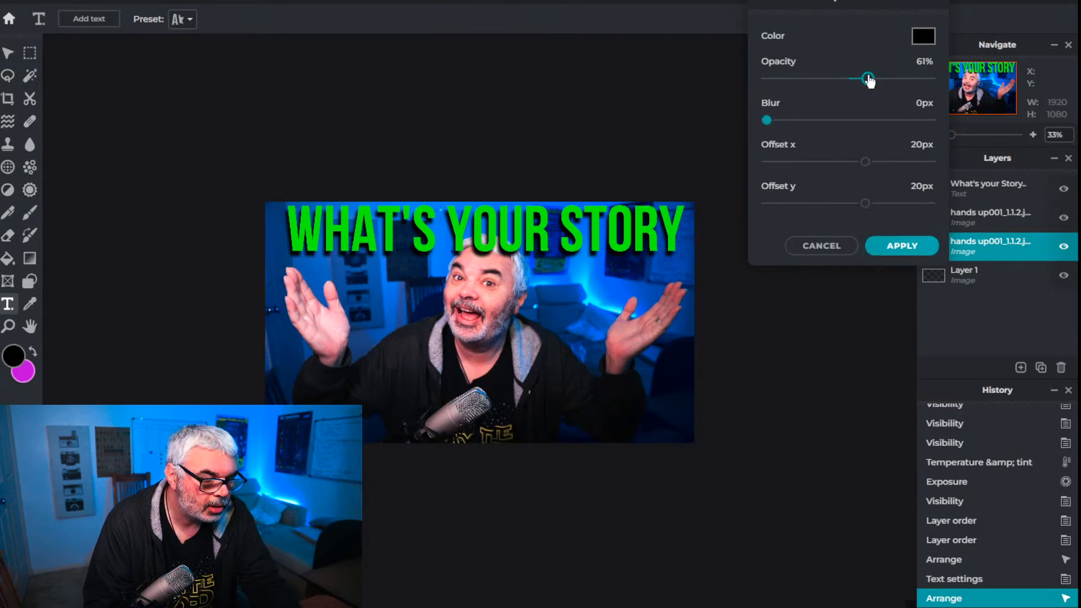
pyautogui.click(811, 248)
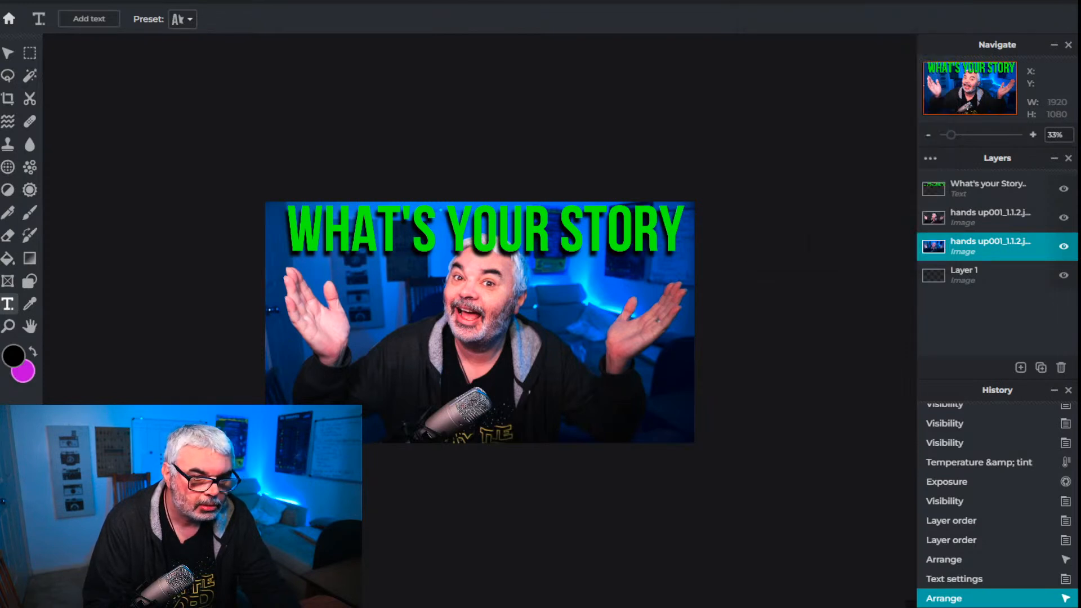
# Apply a black drop shadow to the cutout layer with 73% opacity, 57 px blur, X offset -48 px and Y offset 20 px
pyautogui.click(966, 218)
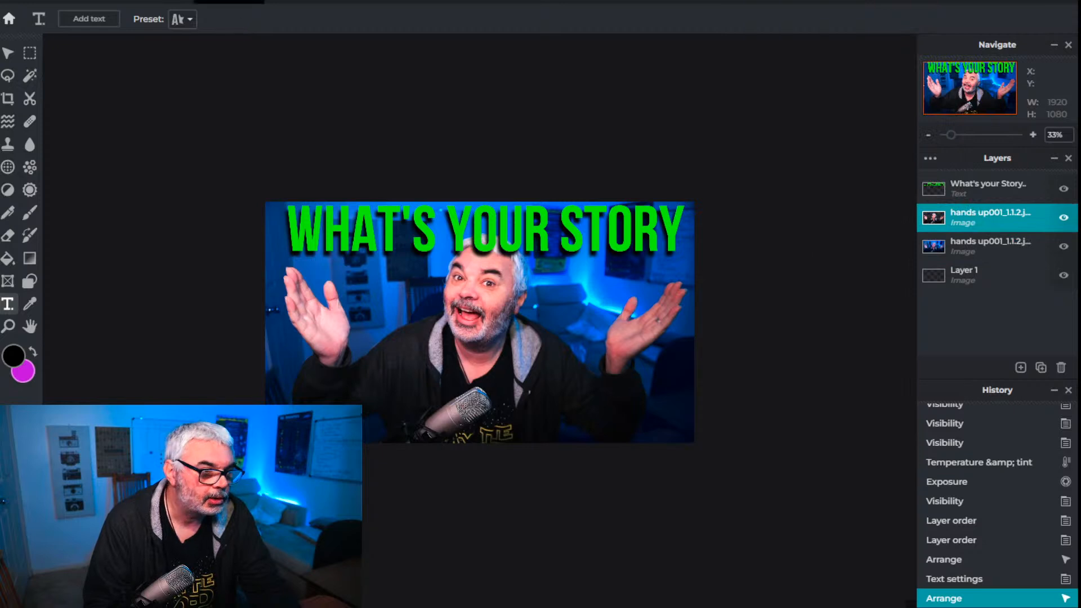
pyautogui.click(313, 2)
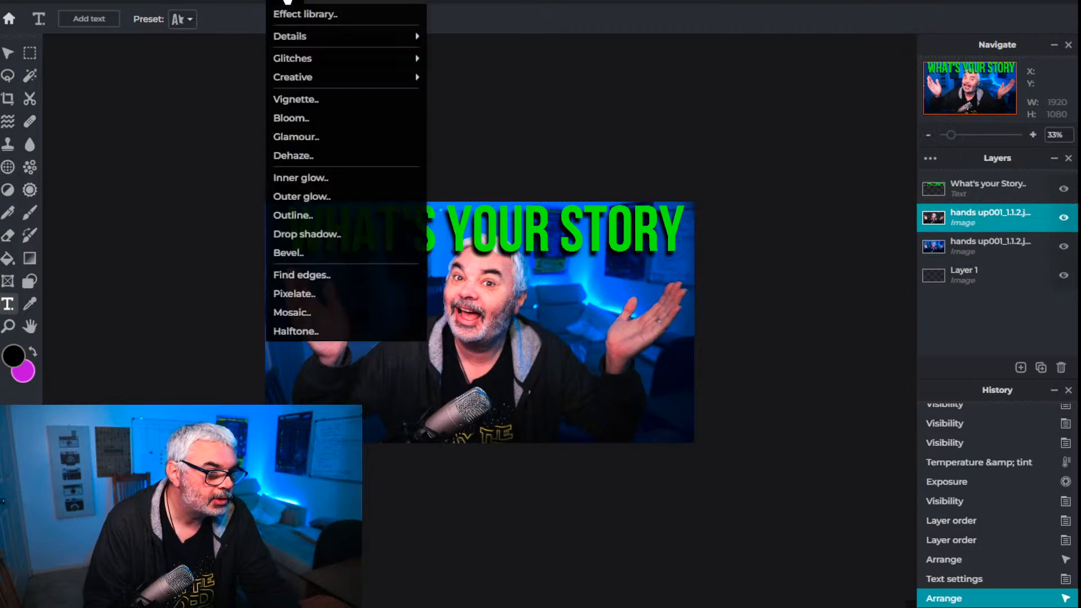
pyautogui.click(315, 232)
pyautogui.moveTo(773, 121)
pyautogui.mouseDown()
pyautogui.moveTo(820, 120)
pyautogui.moveTo(769, 120)
pyautogui.moveTo(780, 122)
pyautogui.mouseUp()
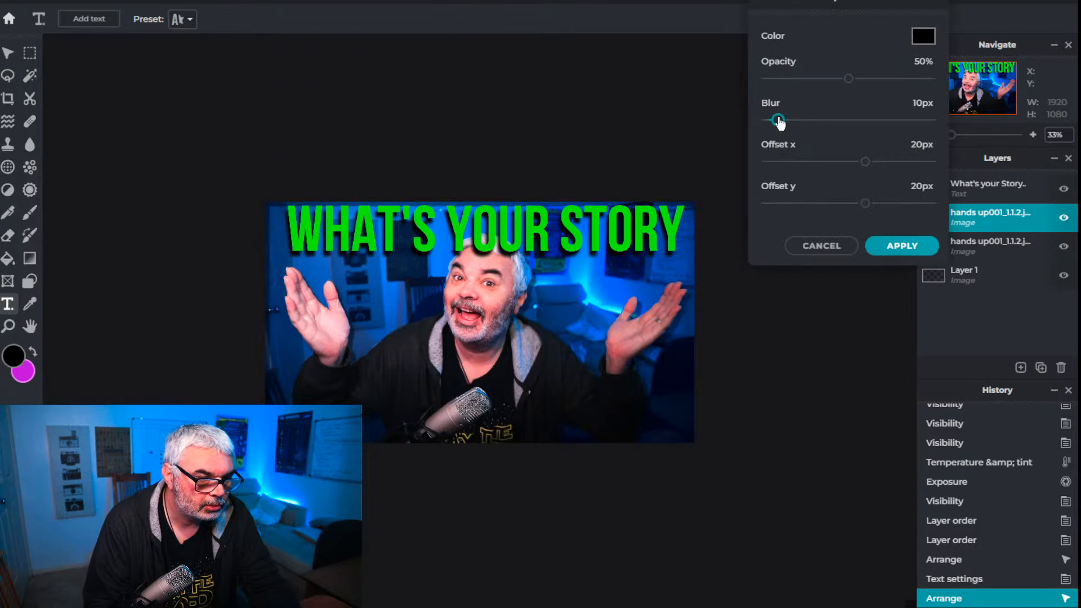
pyautogui.moveTo(848, 79); pyautogui.dragTo(928, 80)
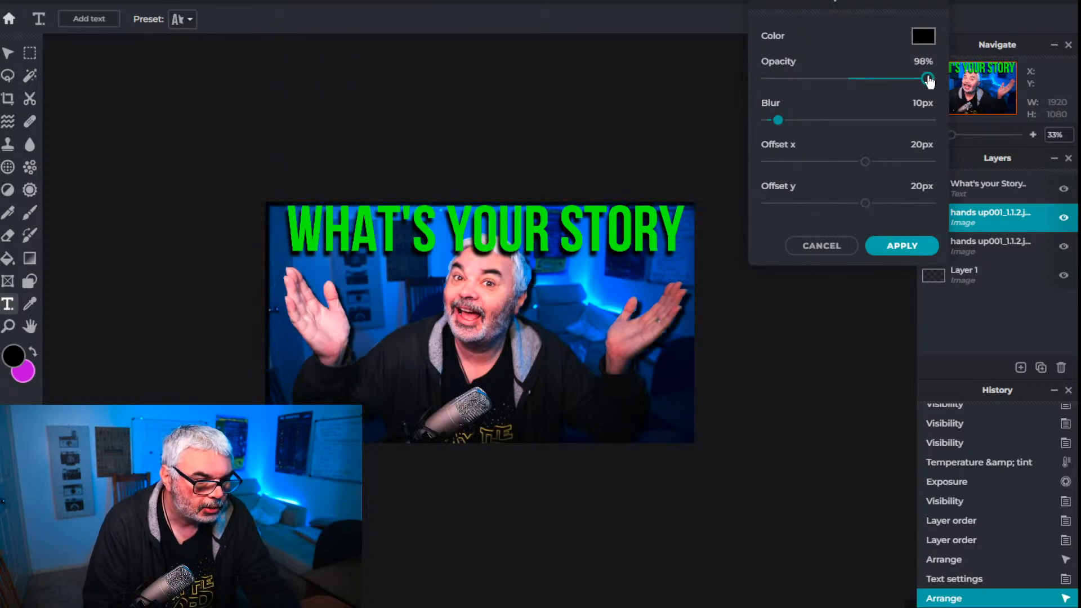
pyautogui.moveTo(778, 120); pyautogui.dragTo(820, 120)
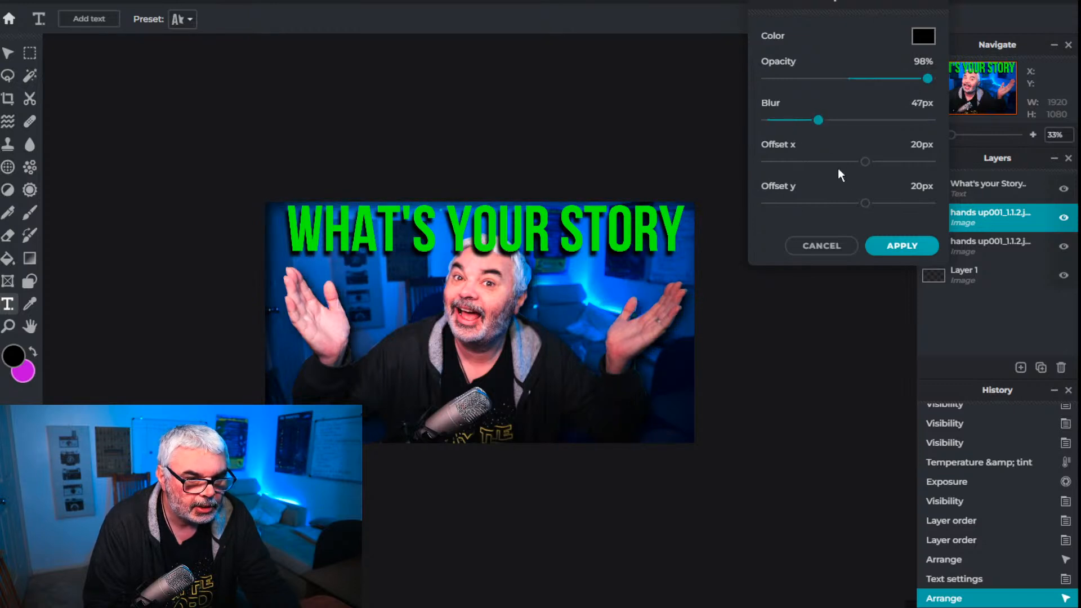
pyautogui.moveTo(866, 162); pyautogui.dragTo(810, 164)
pyautogui.moveTo(821, 125)
pyautogui.mouseDown()
pyautogui.moveTo(888, 126)
pyautogui.moveTo(813, 127)
pyautogui.moveTo(832, 128)
pyautogui.mouseUp()
pyautogui.moveTo(928, 78); pyautogui.dragTo(889, 85)
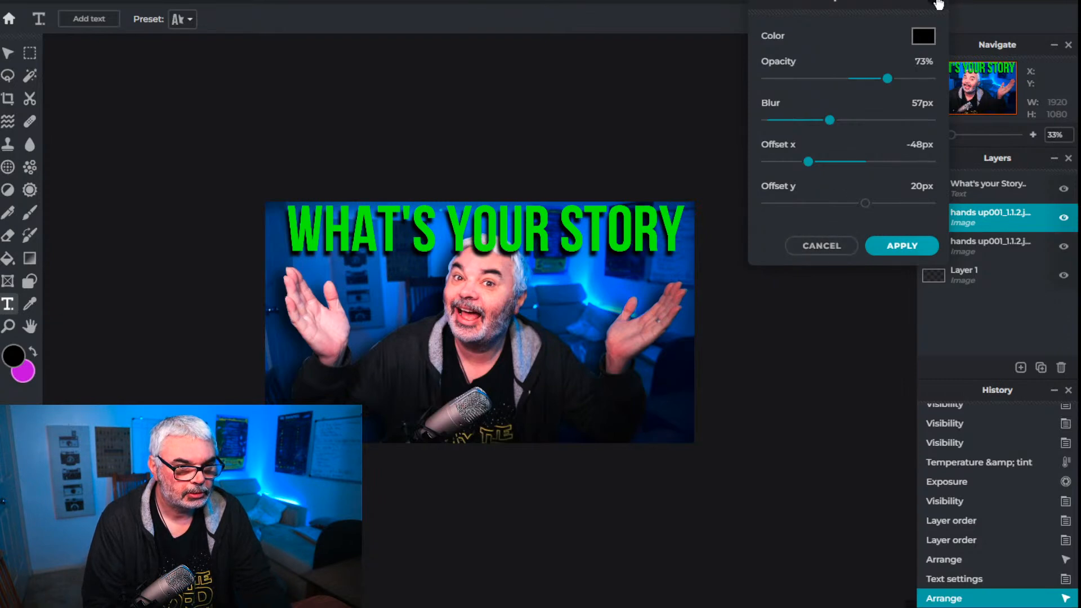
pyautogui.click(899, 248)
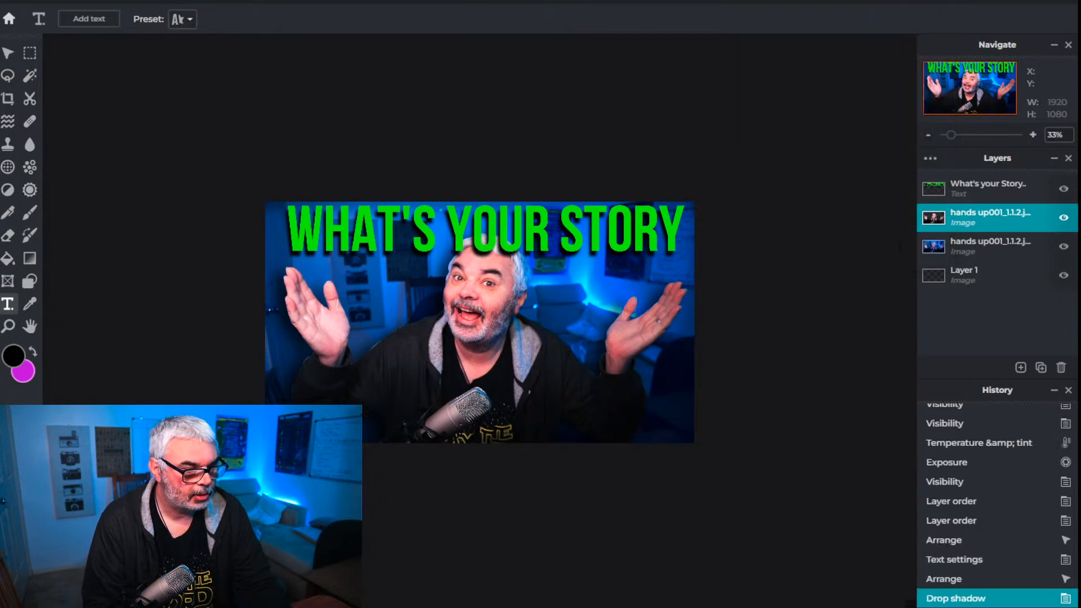
pyautogui.scroll(7, 480, 322)
pyautogui.scroll(-5, 480, 322)
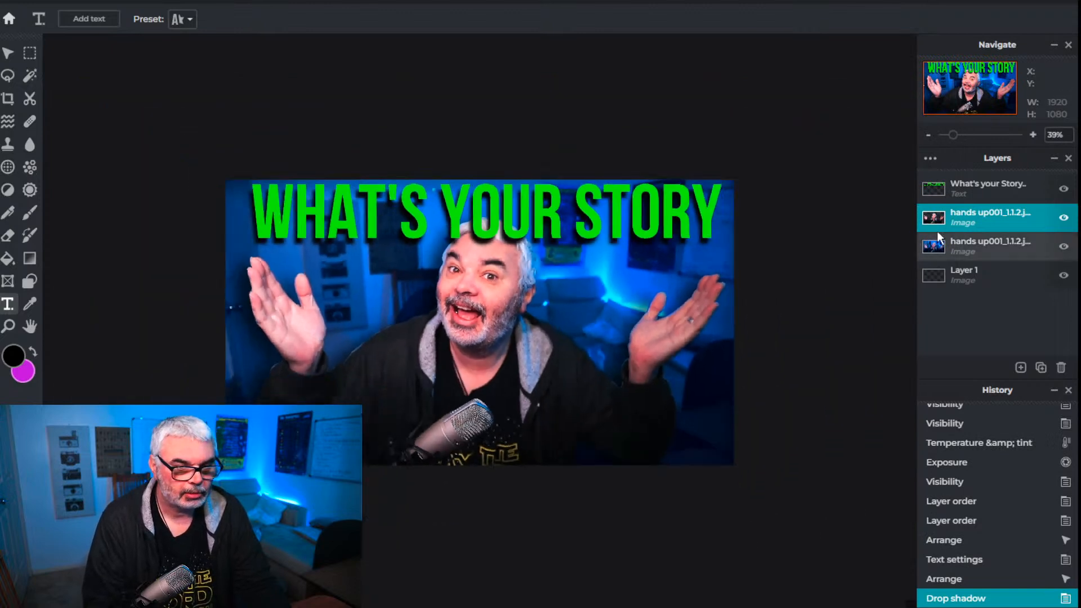
pyautogui.click(231, 3)
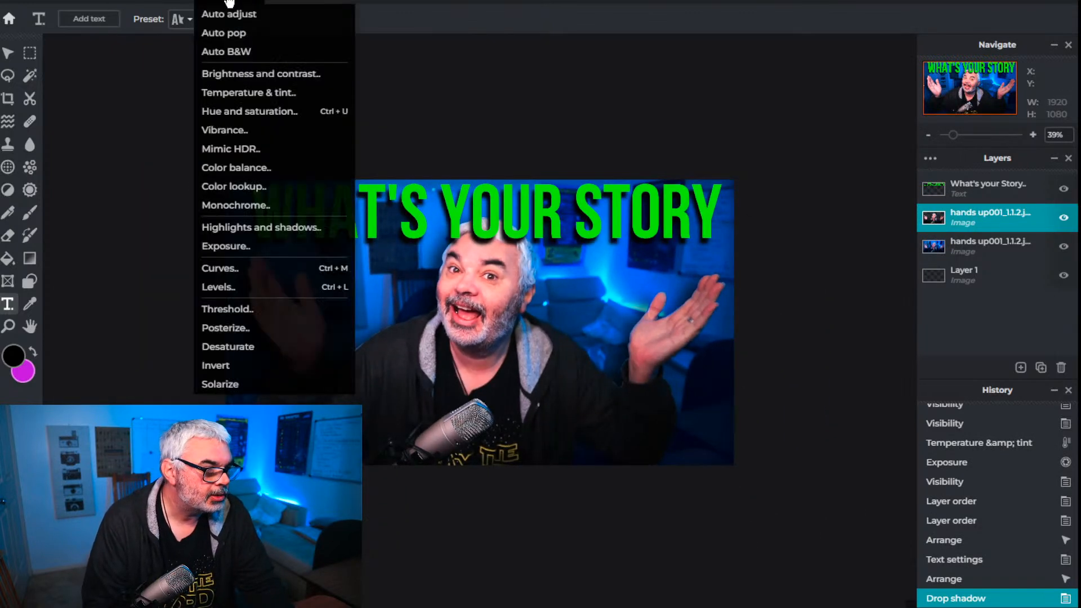
pyautogui.click(246, 111)
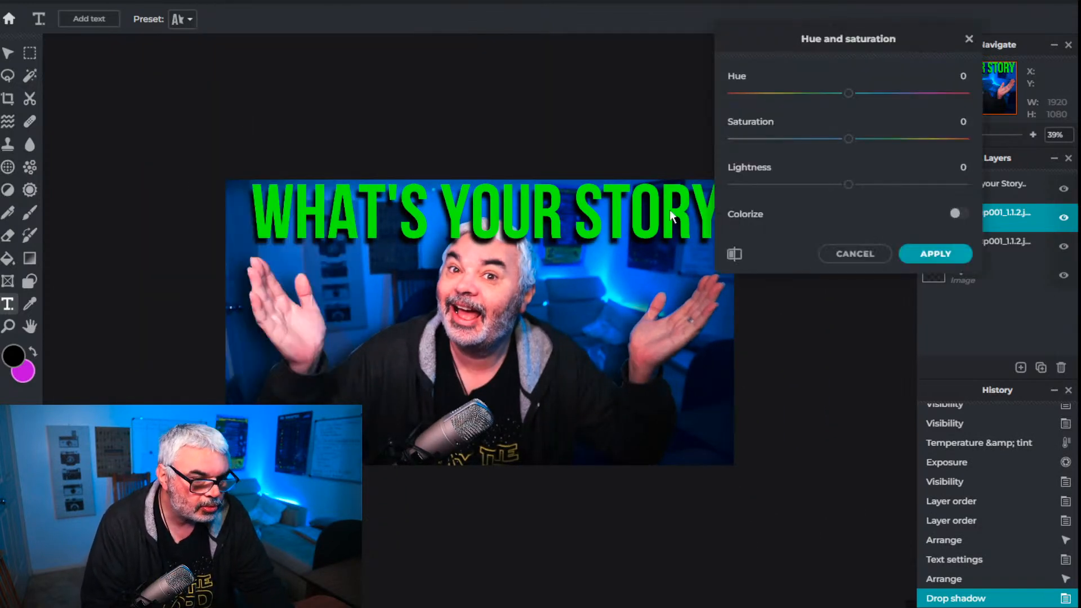
pyautogui.moveTo(851, 140)
pyautogui.mouseDown()
pyautogui.moveTo(879, 142)
pyautogui.moveTo(854, 142)
pyautogui.mouseUp()
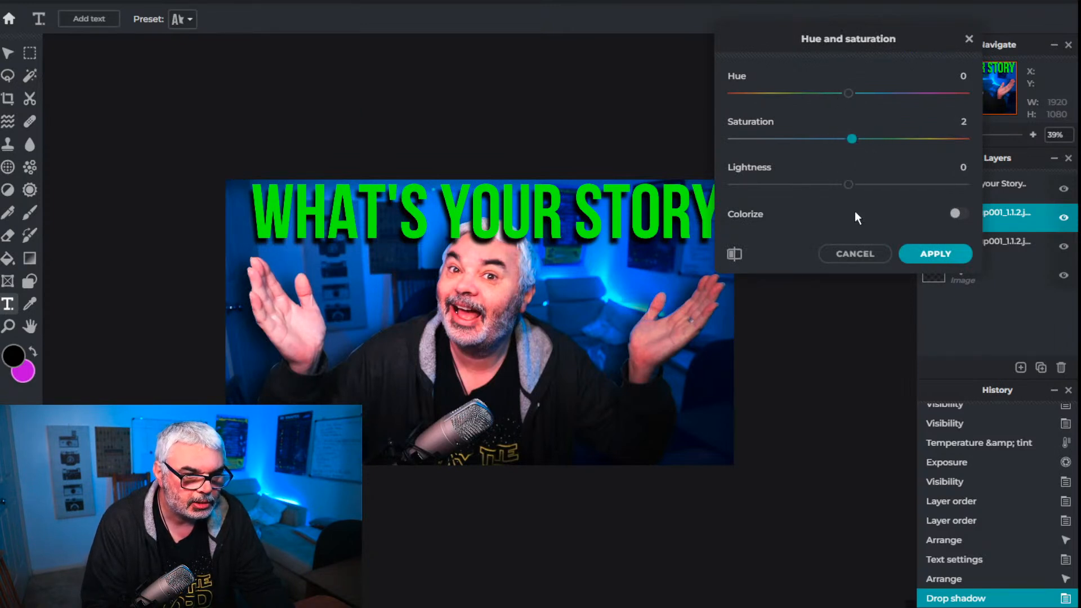
pyautogui.click(845, 256)
pyautogui.click(219, 4)
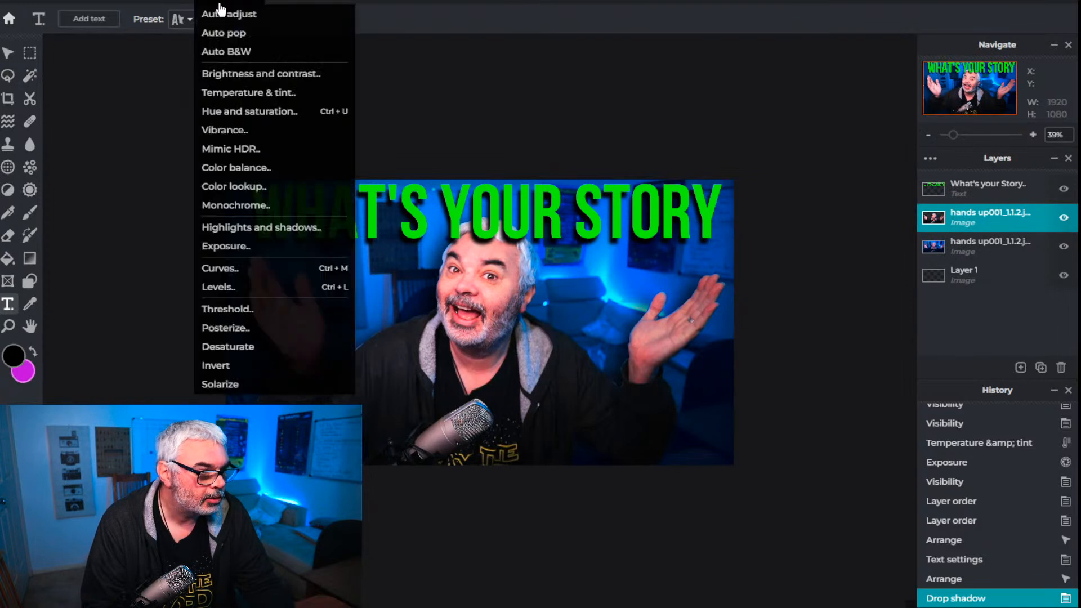
pyautogui.click(271, 131)
pyautogui.moveTo(848, 119)
pyautogui.mouseDown()
pyautogui.moveTo(893, 114)
pyautogui.moveTo(834, 113)
pyautogui.mouseUp()
pyautogui.click(857, 160)
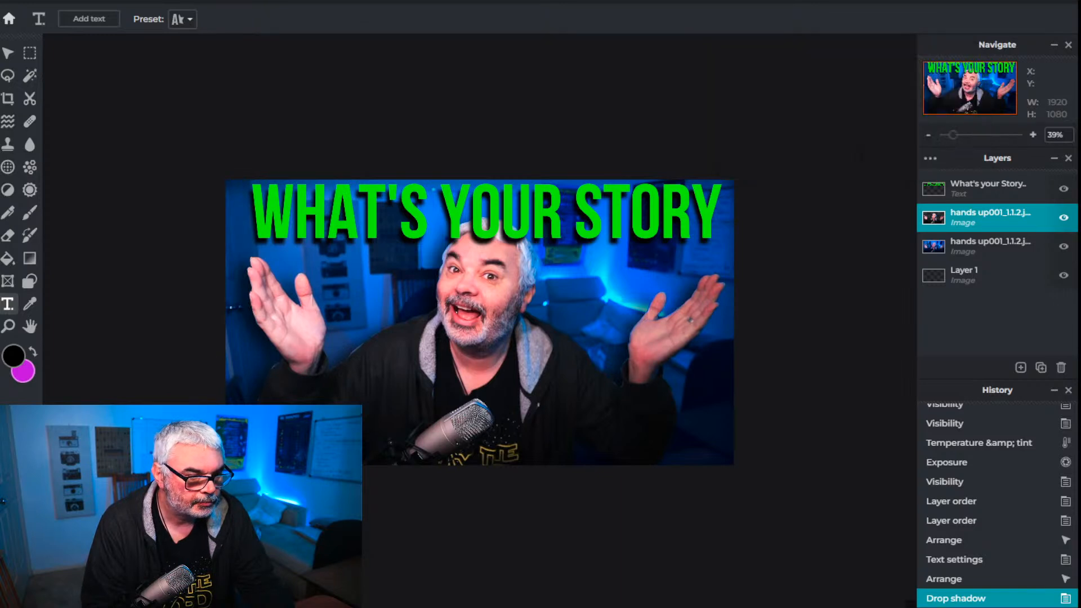
# Sharpen the cutout layer of the man with an amount of 21
pyautogui.click(284, 3)
pyautogui.moveTo(315, 45)
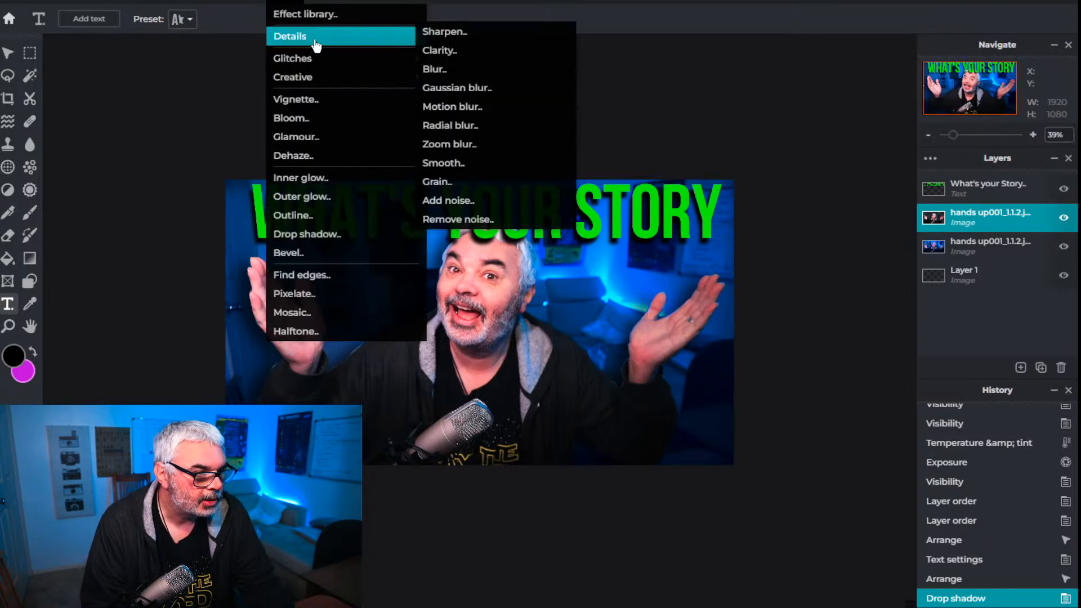
pyautogui.click(442, 34)
pyautogui.moveTo(734, 113); pyautogui.dragTo(784, 114)
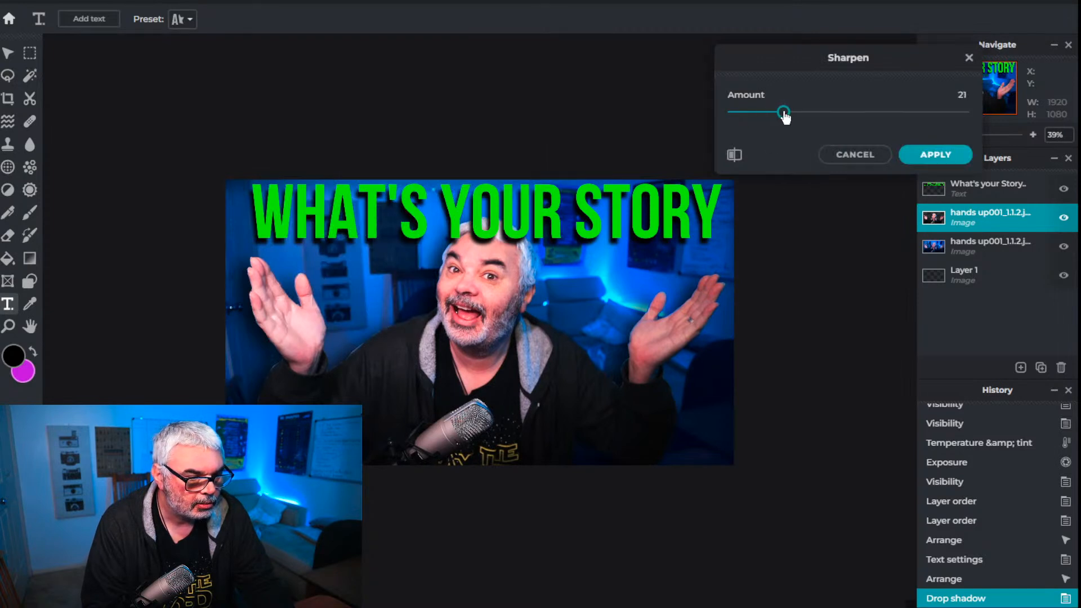
pyautogui.click(935, 154)
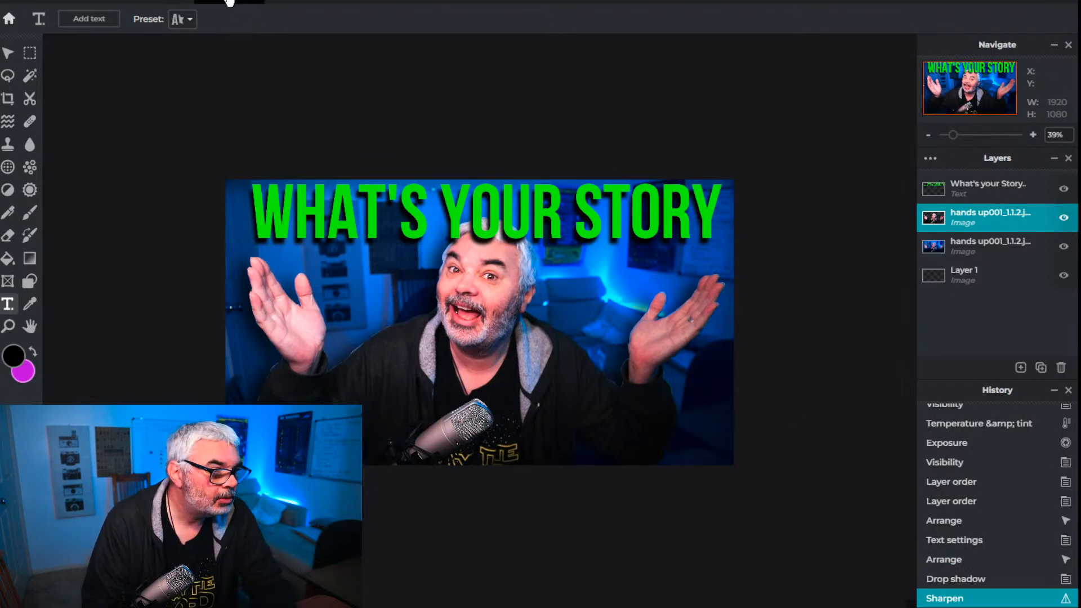
pyautogui.click(229, 2)
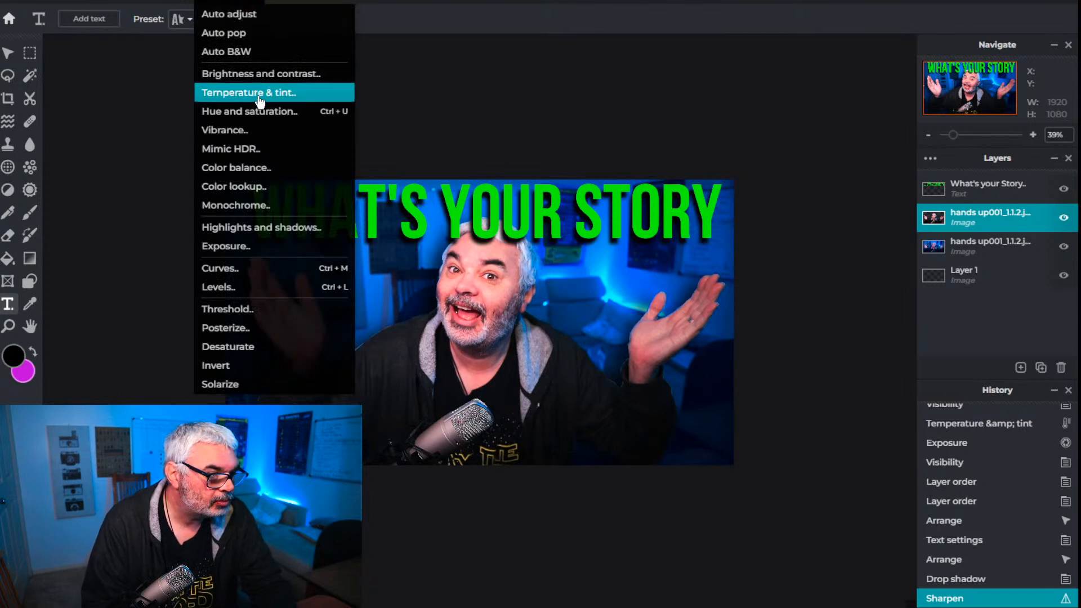
pyautogui.click(261, 247)
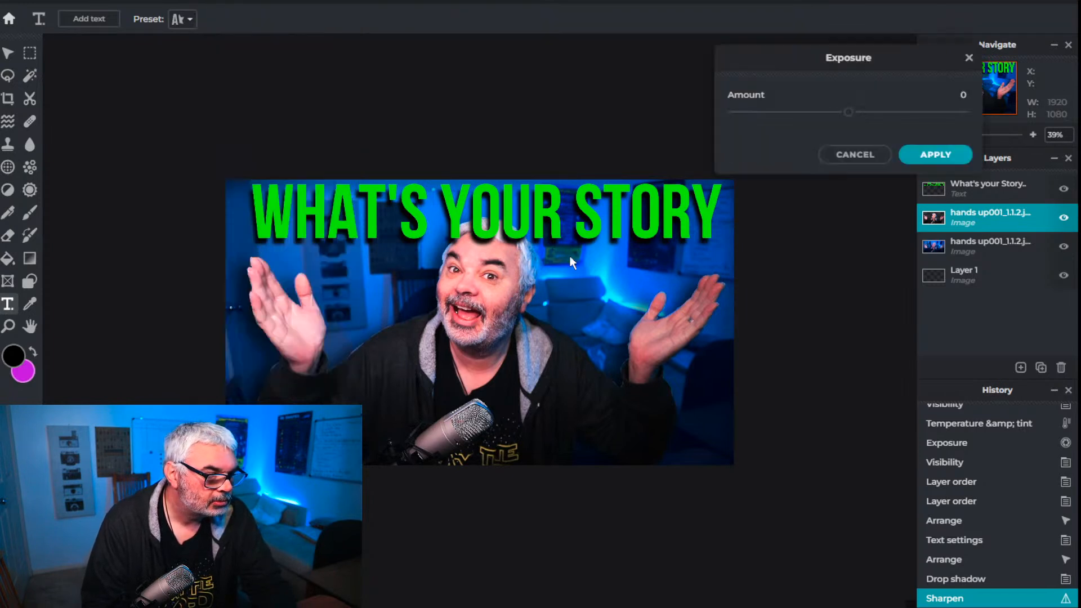
pyautogui.moveTo(848, 113)
pyautogui.mouseDown()
pyautogui.moveTo(831, 113)
pyautogui.moveTo(862, 114)
pyautogui.moveTo(850, 113)
pyautogui.mouseUp()
pyautogui.click(855, 156)
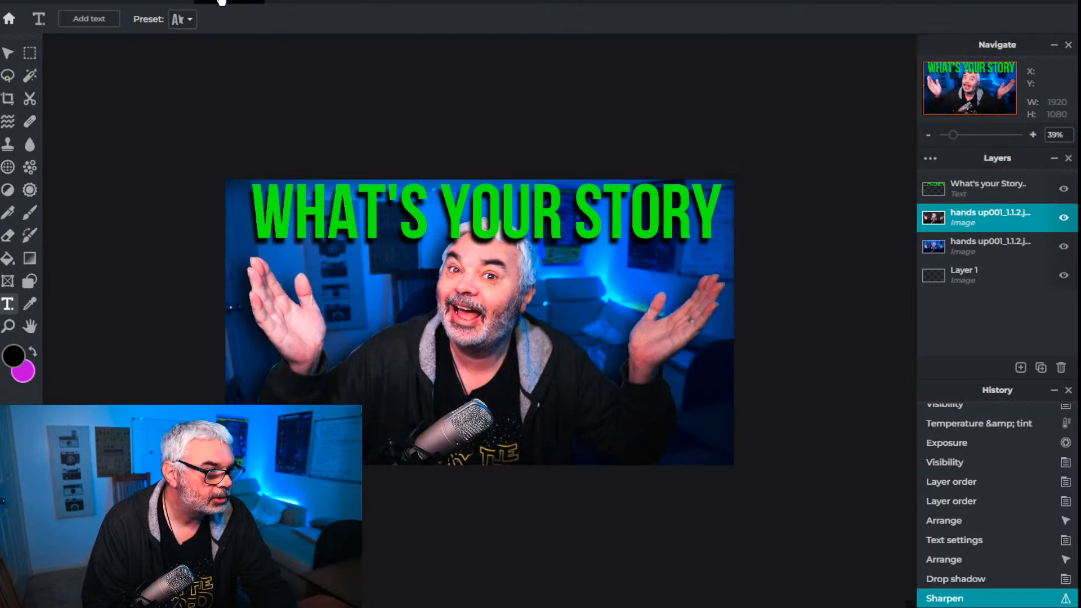
# Adjust the cutout layer's brightness to 8 and contrast to 6, comparing against the original before applying
pyautogui.click(225, 4)
pyautogui.click(252, 77)
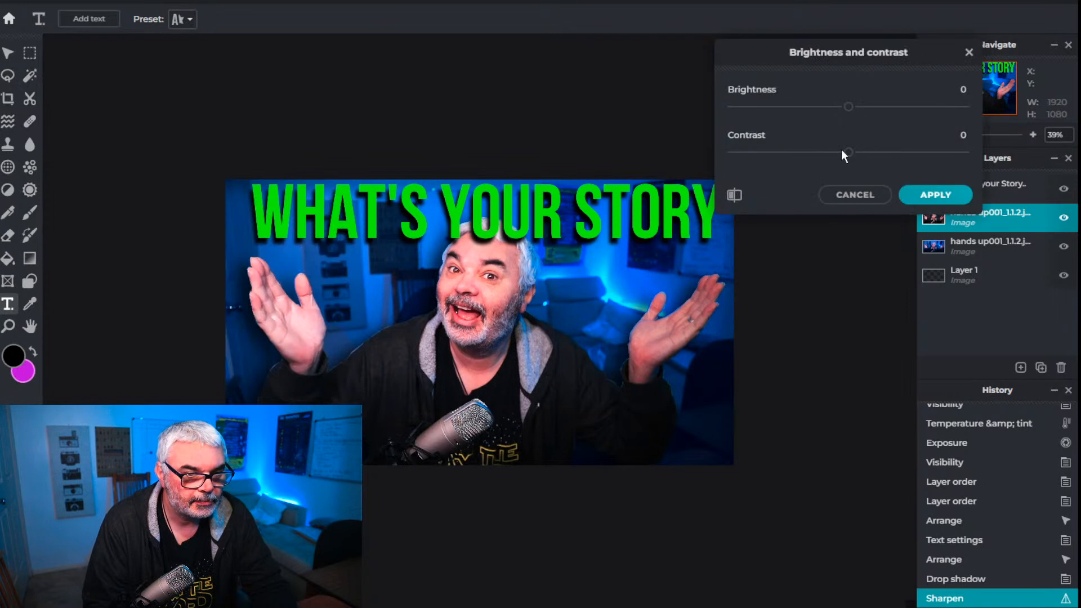
pyautogui.moveTo(850, 157)
pyautogui.mouseDown()
pyautogui.moveTo(901, 158)
pyautogui.moveTo(817, 159)
pyautogui.moveTo(852, 166)
pyautogui.mouseUp()
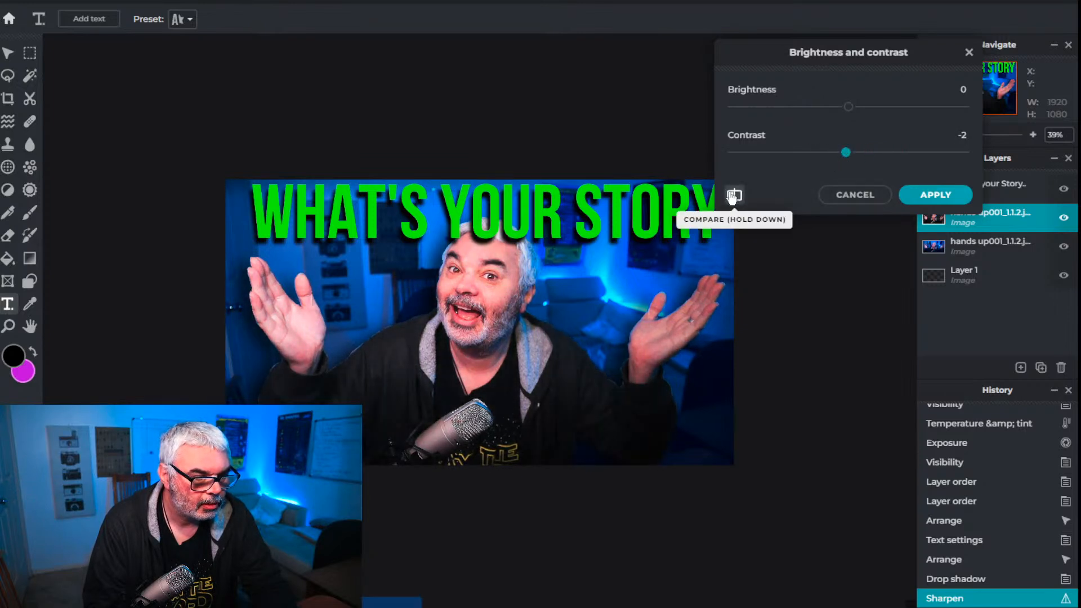
pyautogui.moveTo(849, 158); pyautogui.dragTo(862, 157)
pyautogui.moveTo(849, 108); pyautogui.dragTo(861, 112)
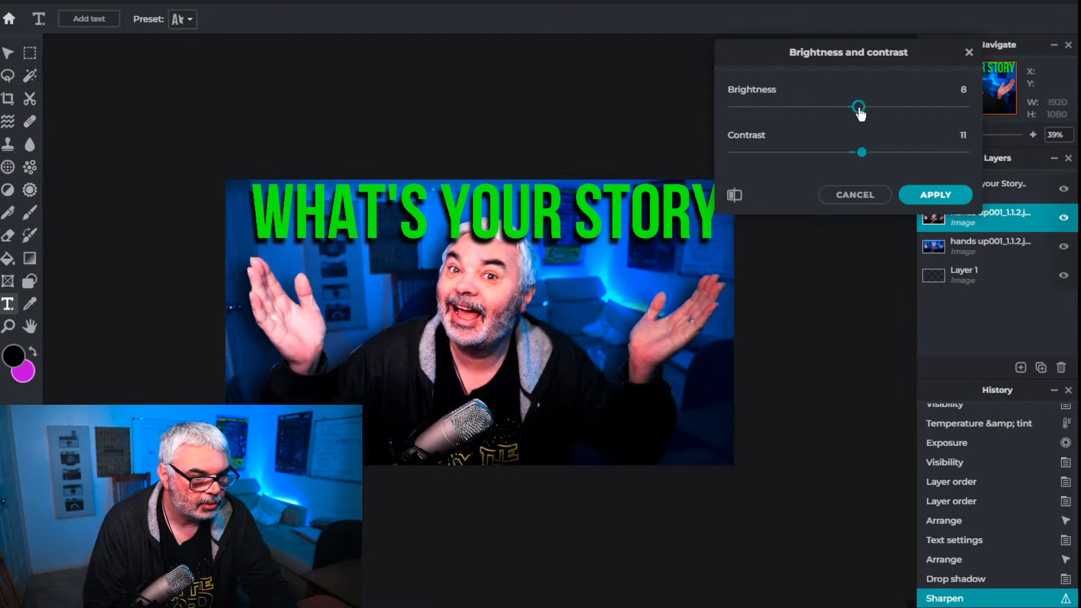
pyautogui.click(735, 197)
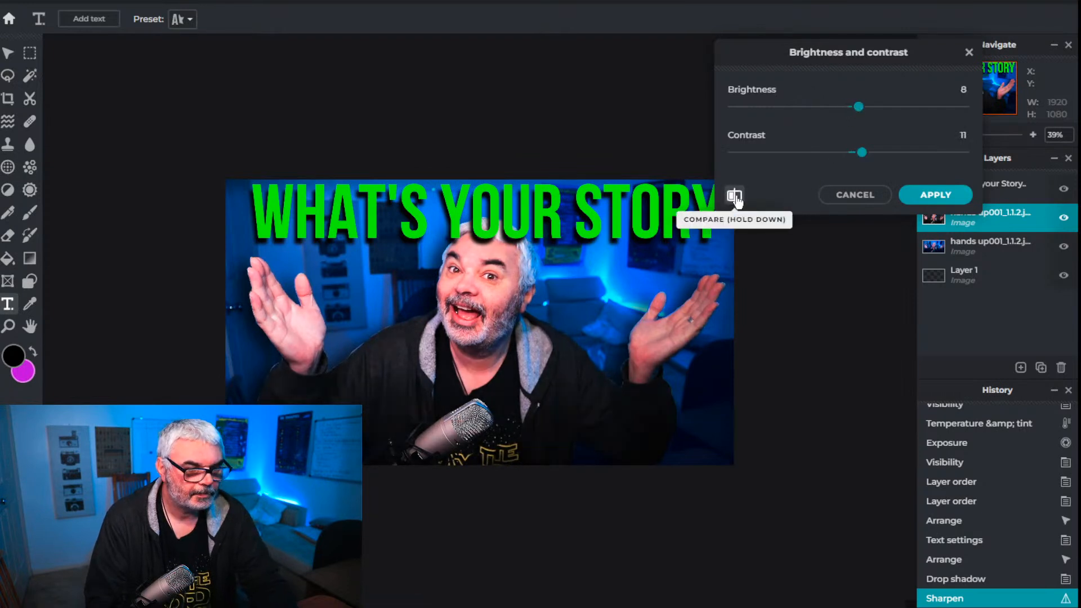
pyautogui.click(735, 197)
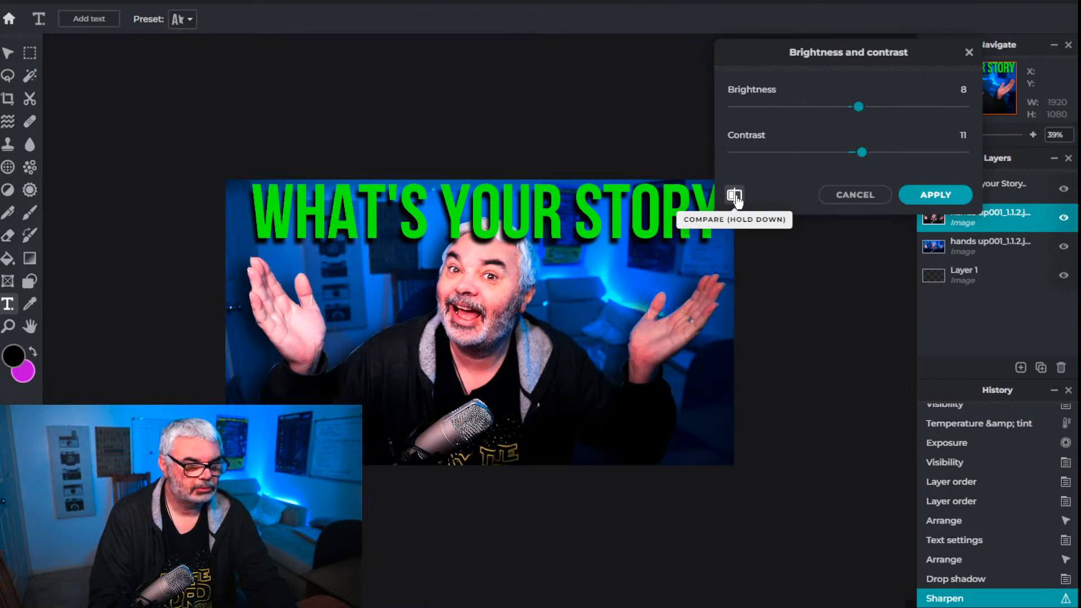
pyautogui.moveTo(862, 155); pyautogui.dragTo(858, 156)
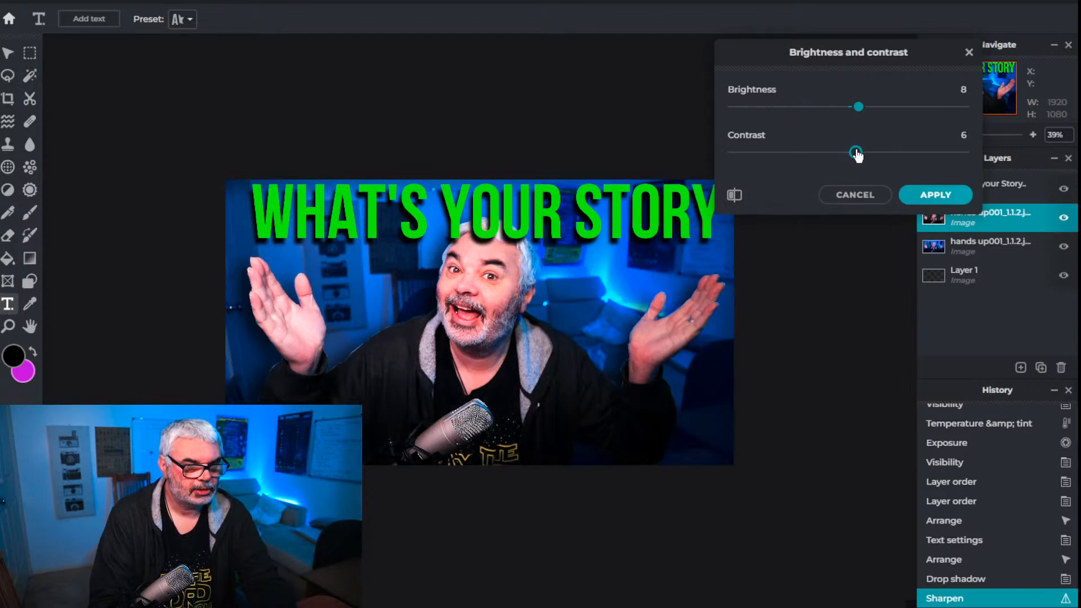
pyautogui.click(935, 195)
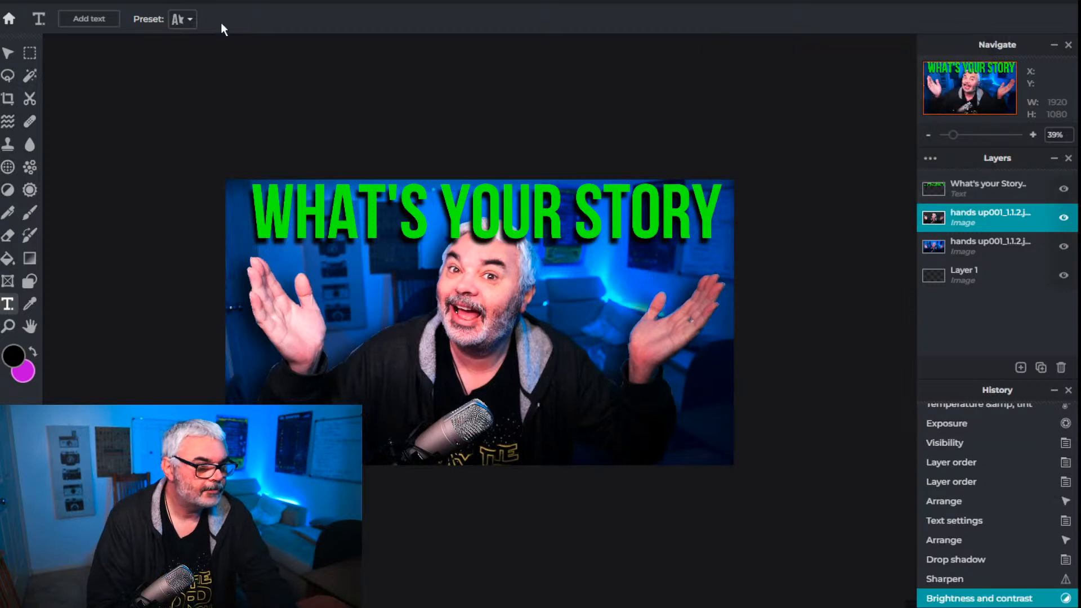
pyautogui.click(229, 3)
pyautogui.click(249, 92)
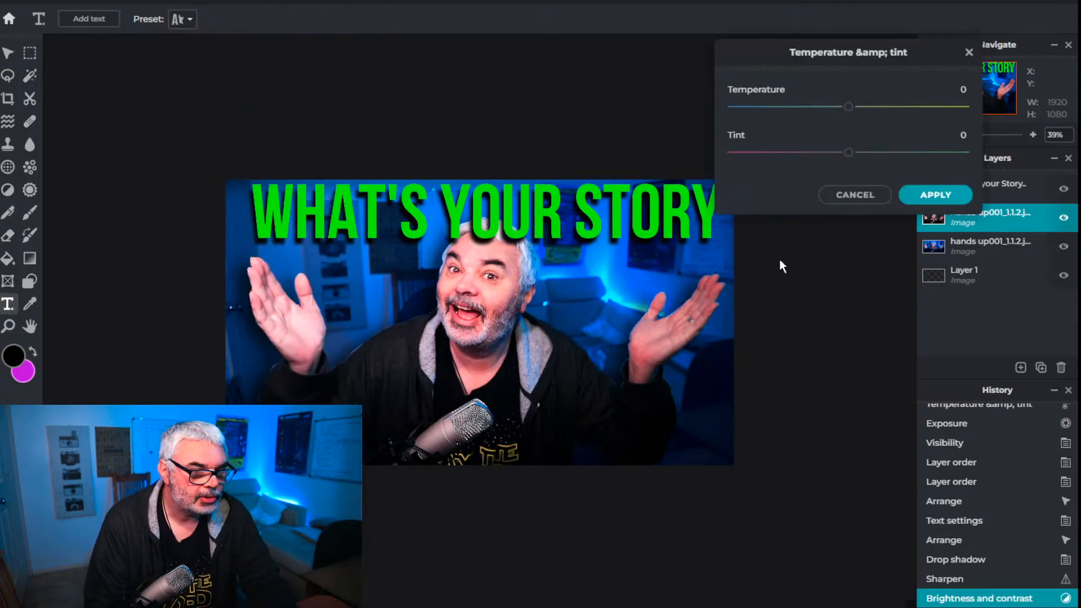
pyautogui.moveTo(853, 112)
pyautogui.mouseDown()
pyautogui.moveTo(930, 115)
pyautogui.moveTo(861, 116)
pyautogui.mouseUp()
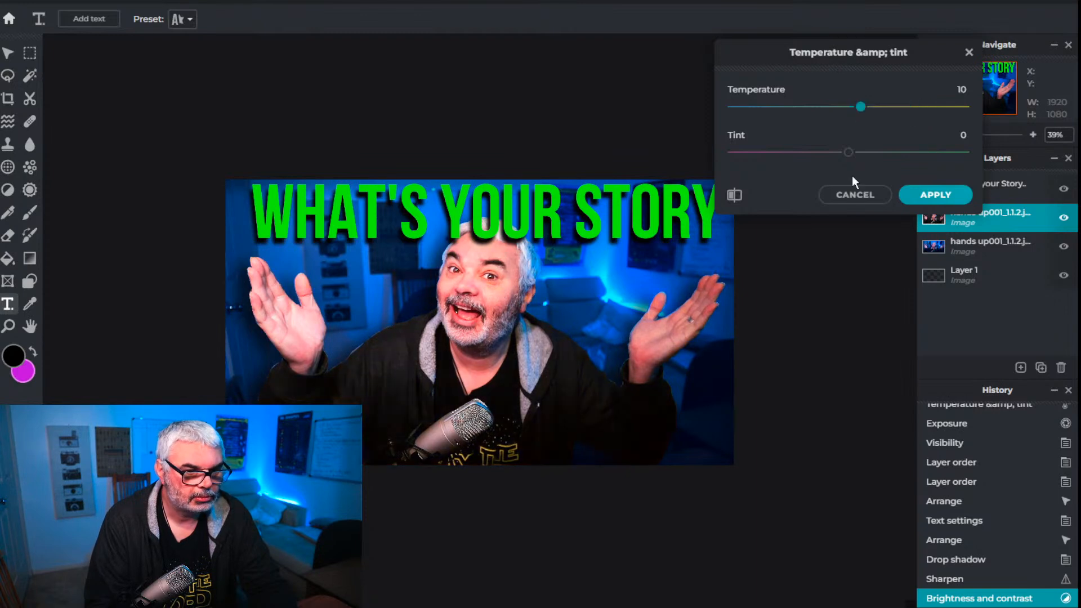
pyautogui.click(852, 197)
pyautogui.click(231, 3)
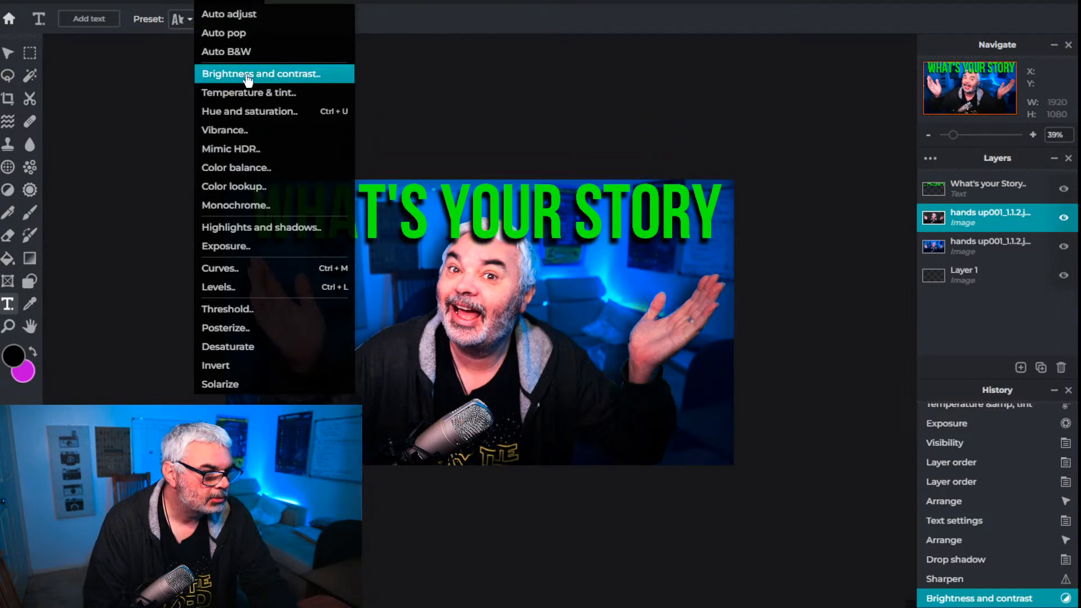
pyautogui.click(246, 95)
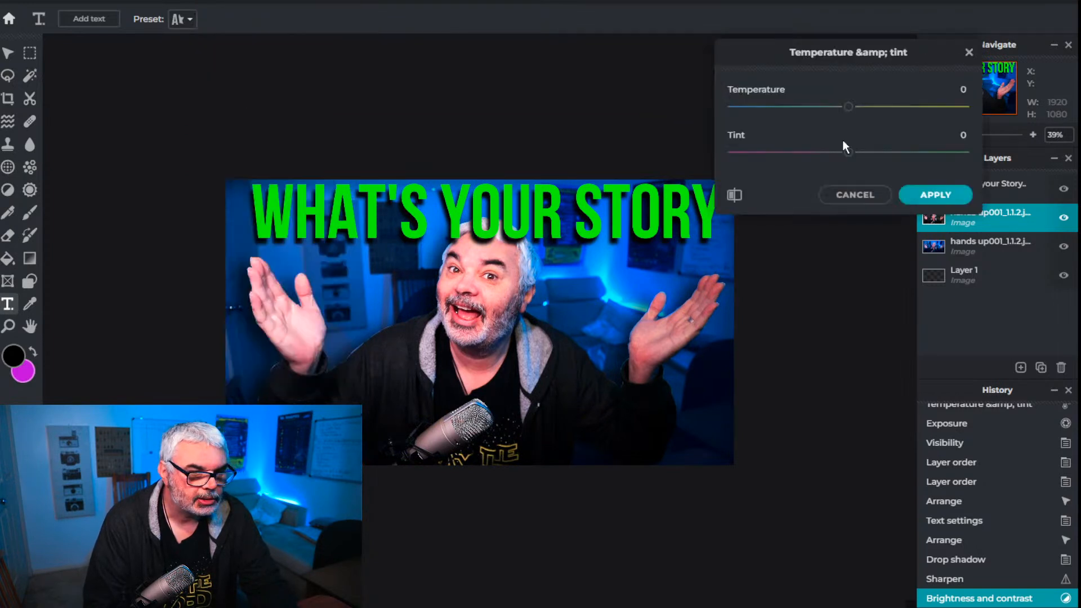
pyautogui.moveTo(848, 156); pyautogui.dragTo(826, 160)
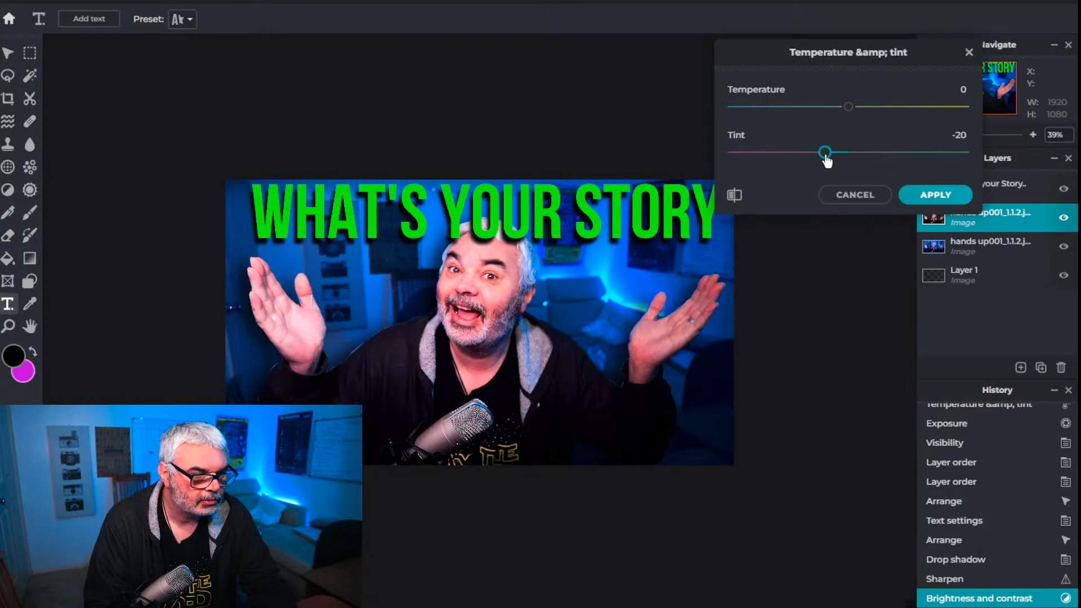
pyautogui.click(845, 197)
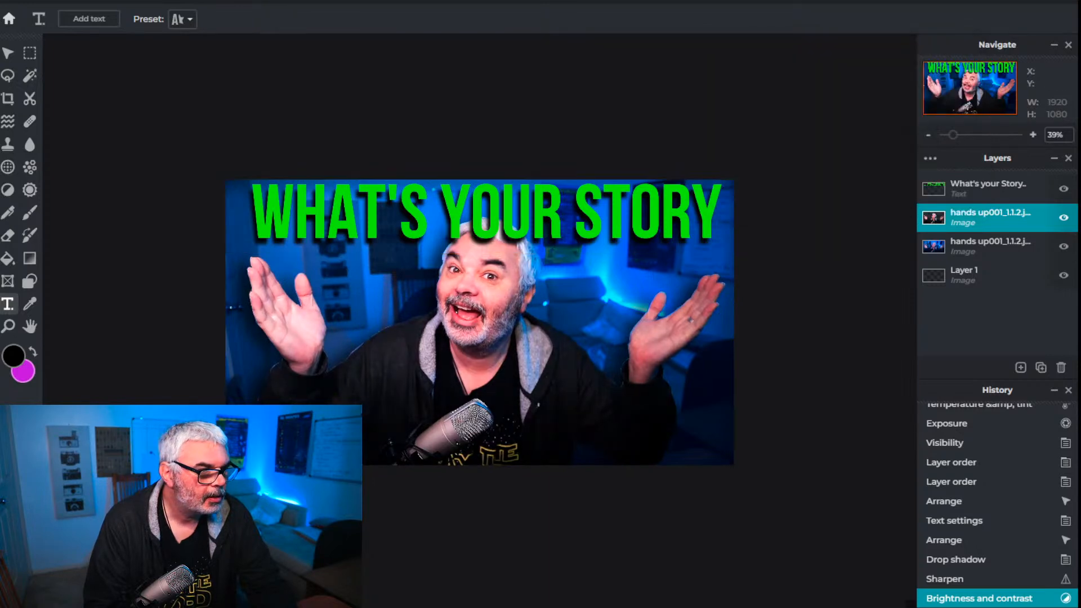
# Shift the cutout layer's hue to 7 and raise its saturation to 19
pyautogui.click(226, 2)
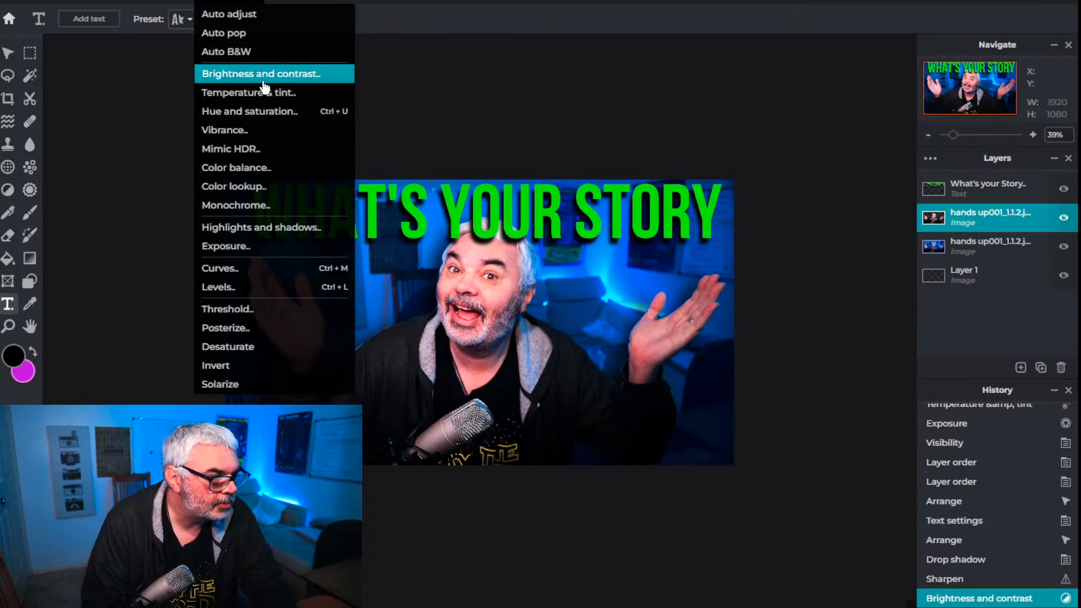
pyautogui.click(263, 116)
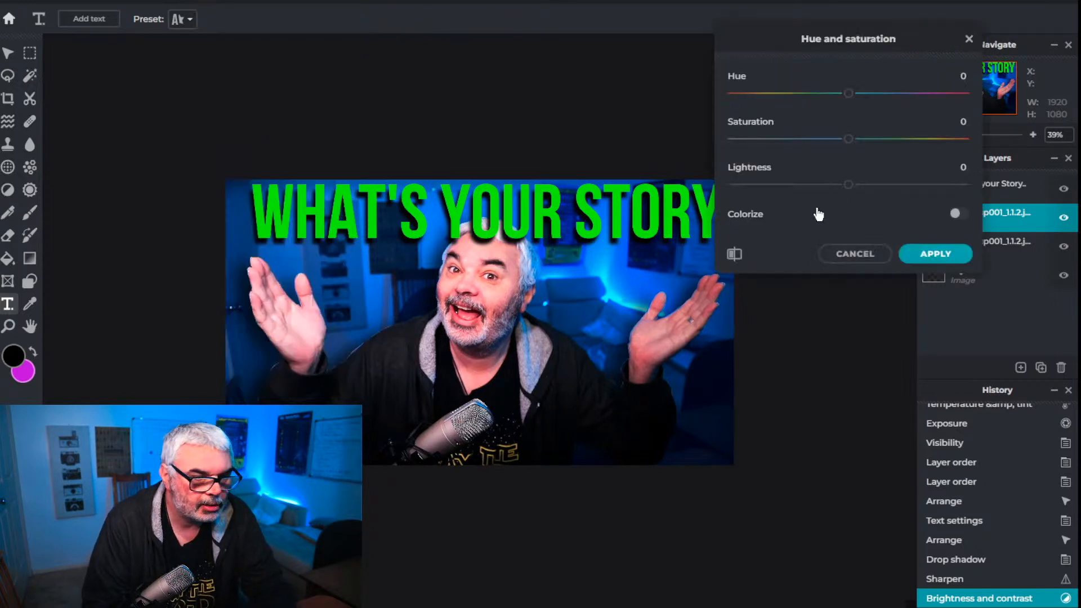
pyautogui.moveTo(850, 141); pyautogui.dragTo(872, 142)
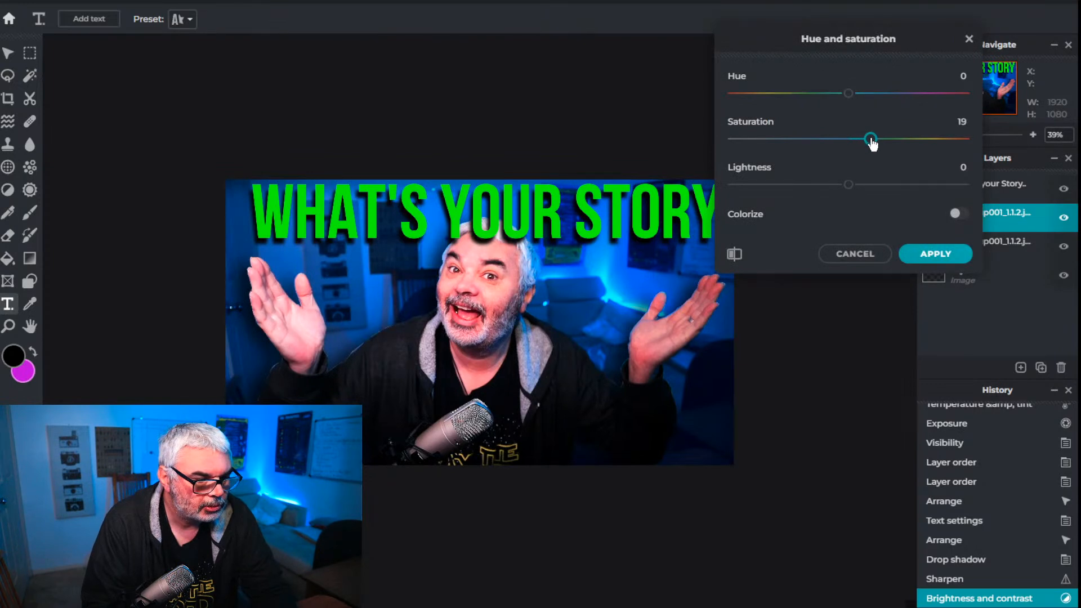
pyautogui.moveTo(843, 93); pyautogui.dragTo(855, 96)
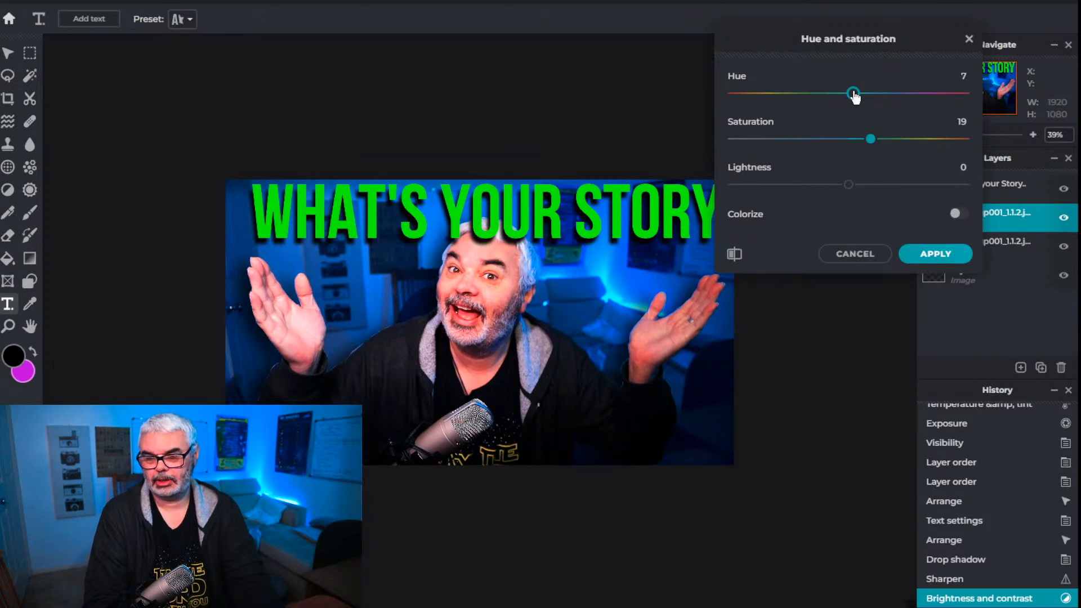
pyautogui.moveTo(854, 96)
pyautogui.mouseDown()
pyautogui.moveTo(844, 95)
pyautogui.moveTo(855, 96)
pyautogui.mouseUp()
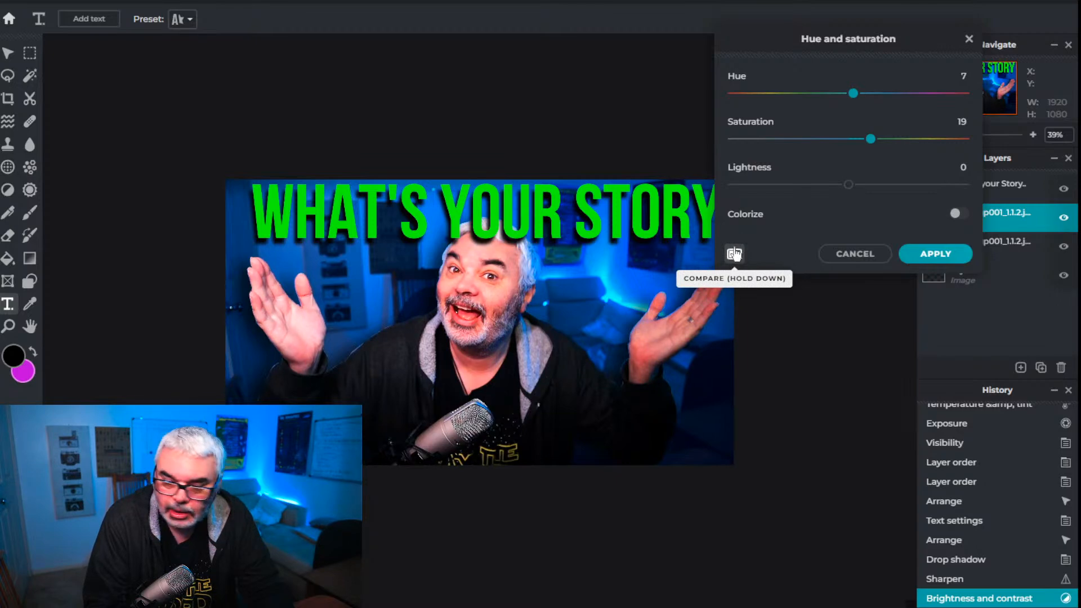
pyautogui.click(935, 254)
# Set up the Toning tool to darken midtones with a 7 px brush at strength 30 for retouching the man's mouth
pyautogui.scroll(3, 615, 331)
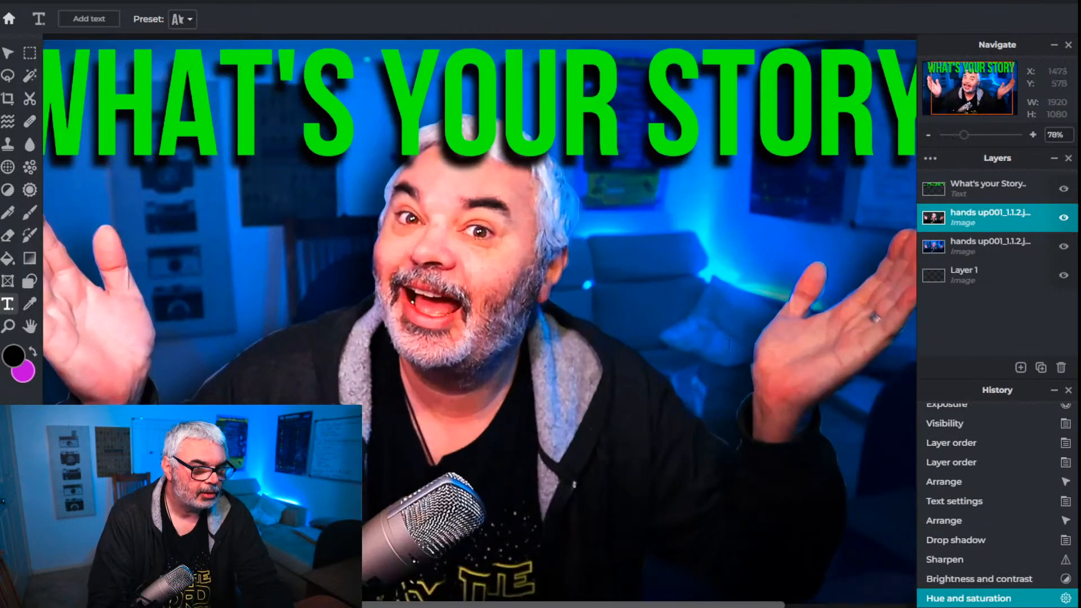
pyautogui.scroll(-3, 728, 342)
pyautogui.scroll(4, 728, 342)
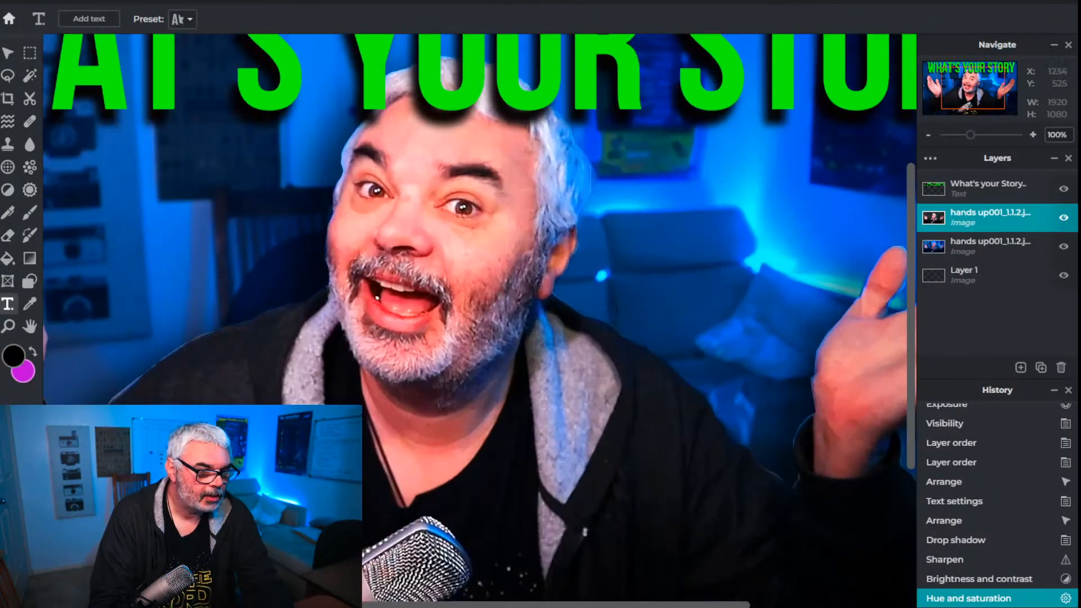
pyautogui.scroll(4, 620, 313)
pyautogui.moveTo(615, 607); pyautogui.dragTo(537, 607)
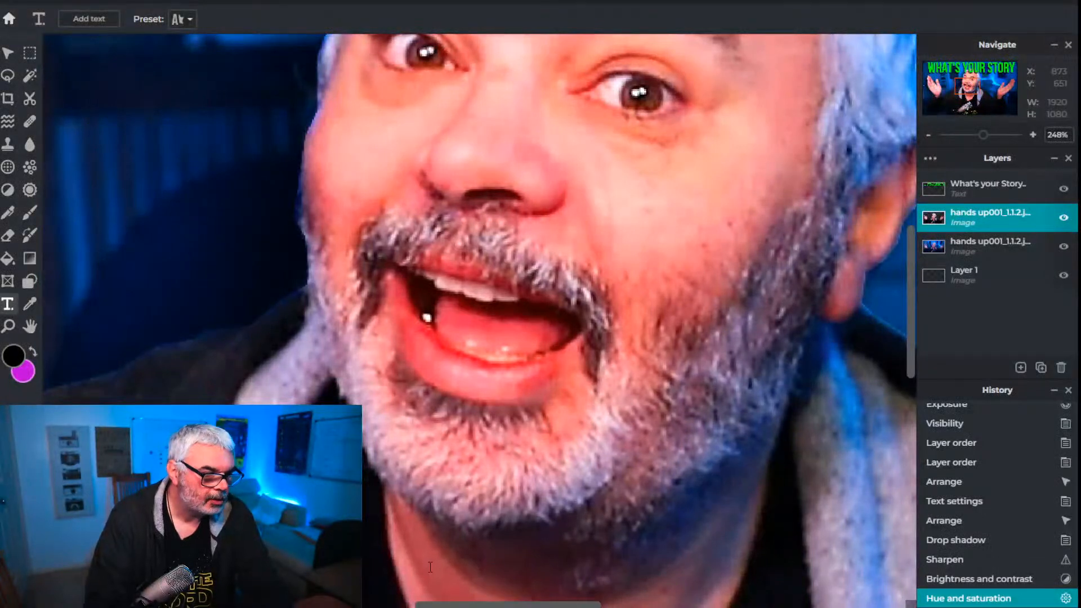
pyautogui.click(8, 191)
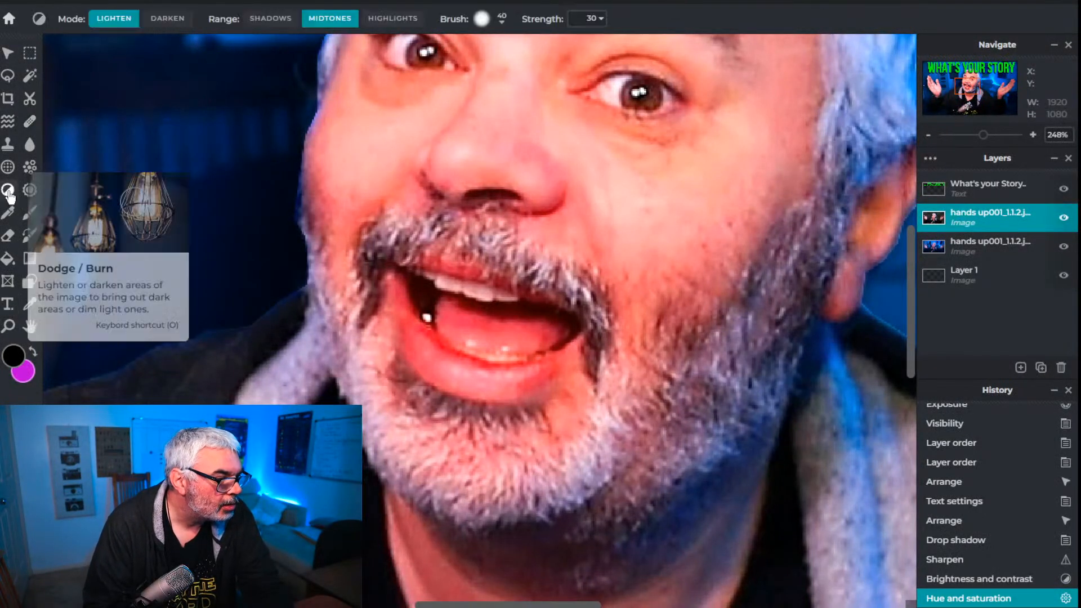
pyautogui.click(169, 21)
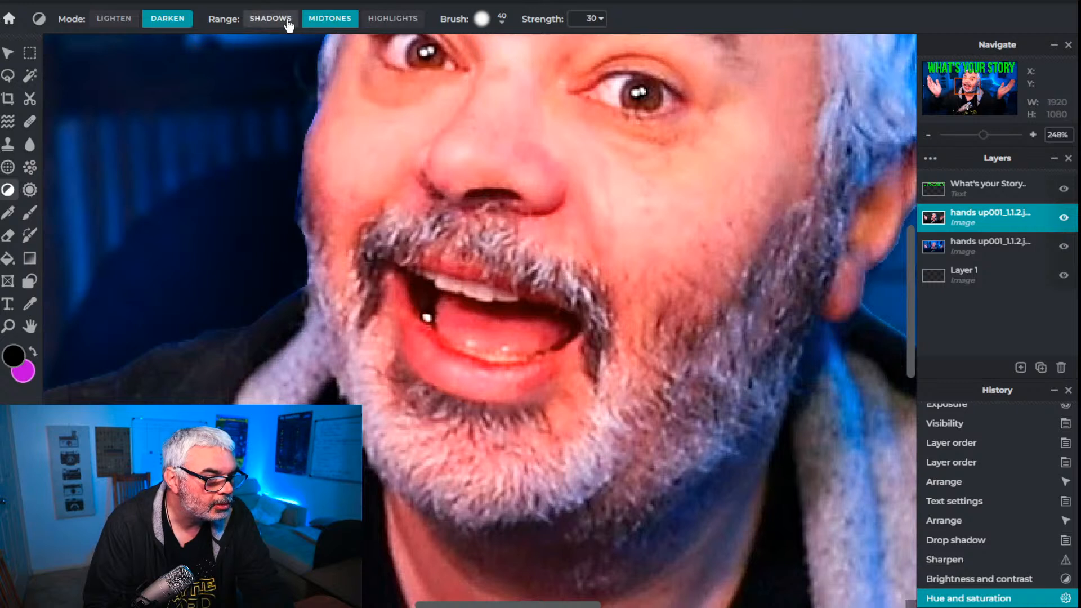
pyautogui.click(500, 21)
pyautogui.moveTo(512, 68); pyautogui.dragTo(497, 68)
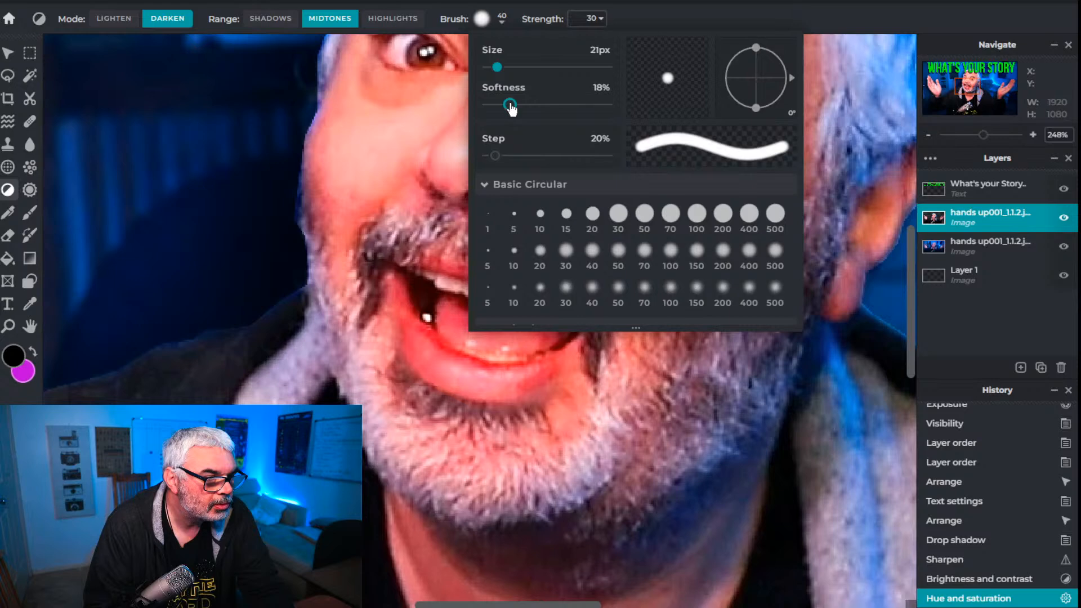
pyautogui.click(419, 127)
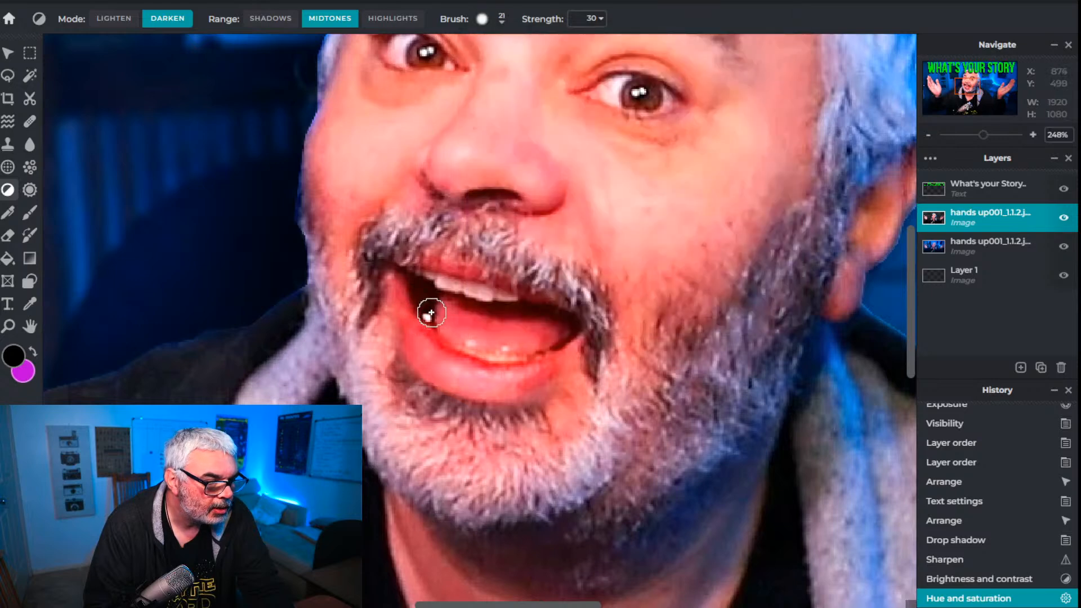
pyautogui.click(501, 22)
pyautogui.moveTo(501, 70); pyautogui.dragTo(490, 71)
pyautogui.click(448, 105)
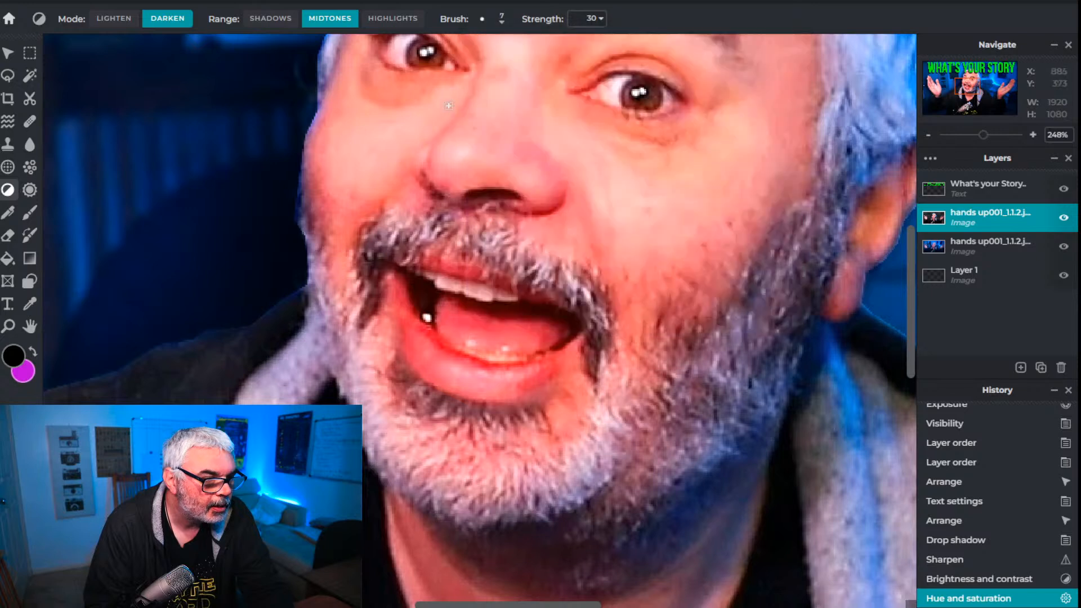
# Darken the small white spot inside the corner of the man's mouth with repeated dabs
pyautogui.click(427, 316)
pyautogui.click(427, 316)
pyautogui.click(426, 317)
pyautogui.click(426, 317)
pyautogui.click(427, 317)
pyautogui.click(425, 317)
pyautogui.click(426, 318)
pyautogui.click(426, 318)
pyautogui.click(426, 318)
pyautogui.click(426, 318)
pyautogui.click(428, 320)
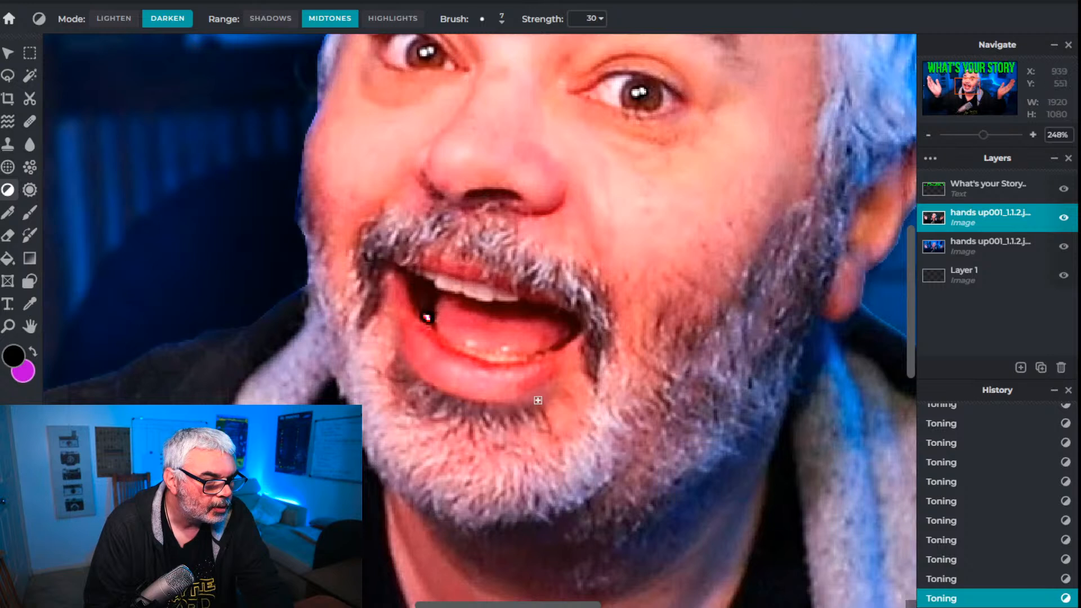
# Try to cover the mouth's bright spot by cloning the dark area just above it with a 10 px brush at 100% opacity
pyautogui.click(7, 148)
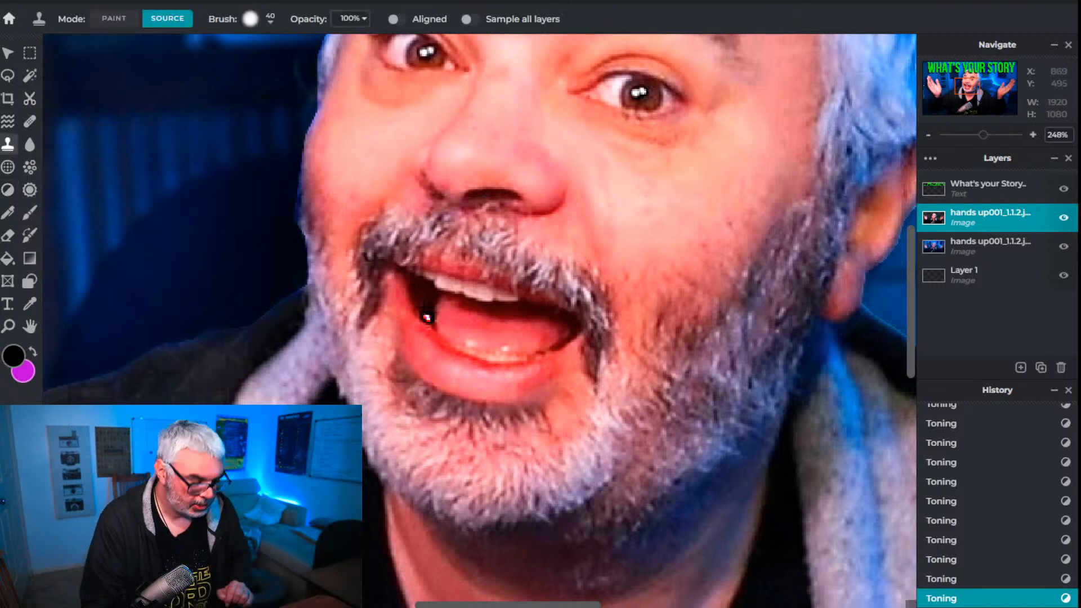
pyautogui.click(448, 263)
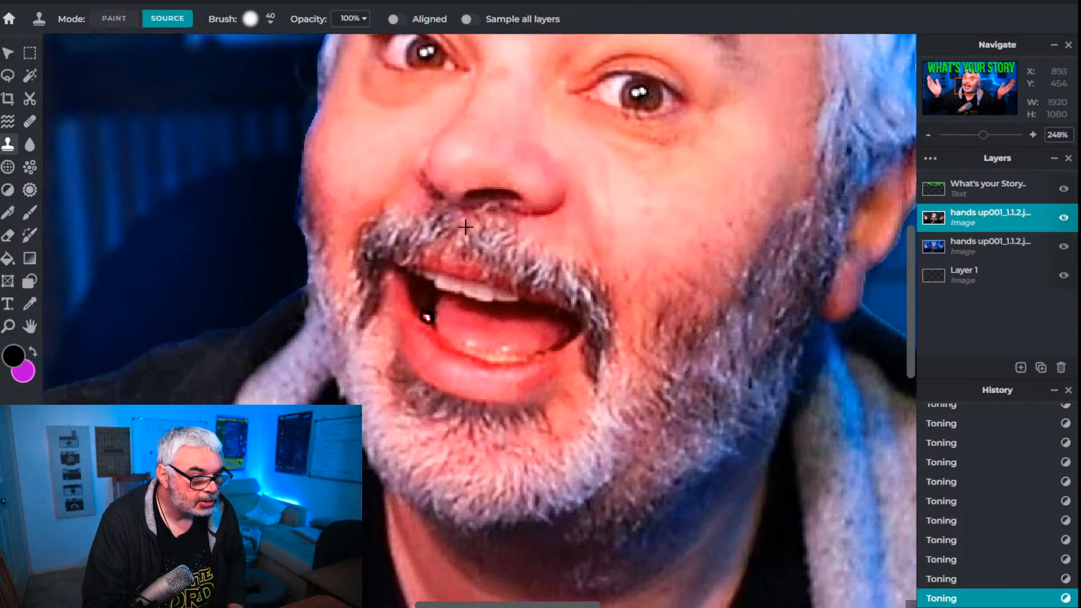
pyautogui.click(272, 23)
pyautogui.moveTo(274, 69); pyautogui.dragTo(262, 69)
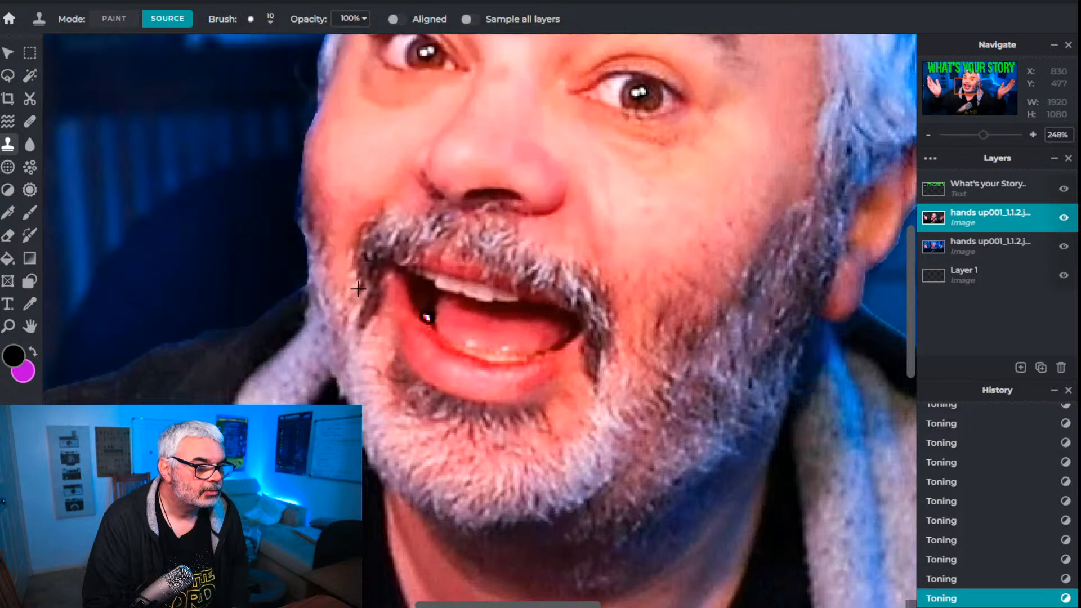
pyautogui.click(427, 298)
pyautogui.keyDown('alt'); pyautogui.click(428, 299); pyautogui.keyUp('alt')
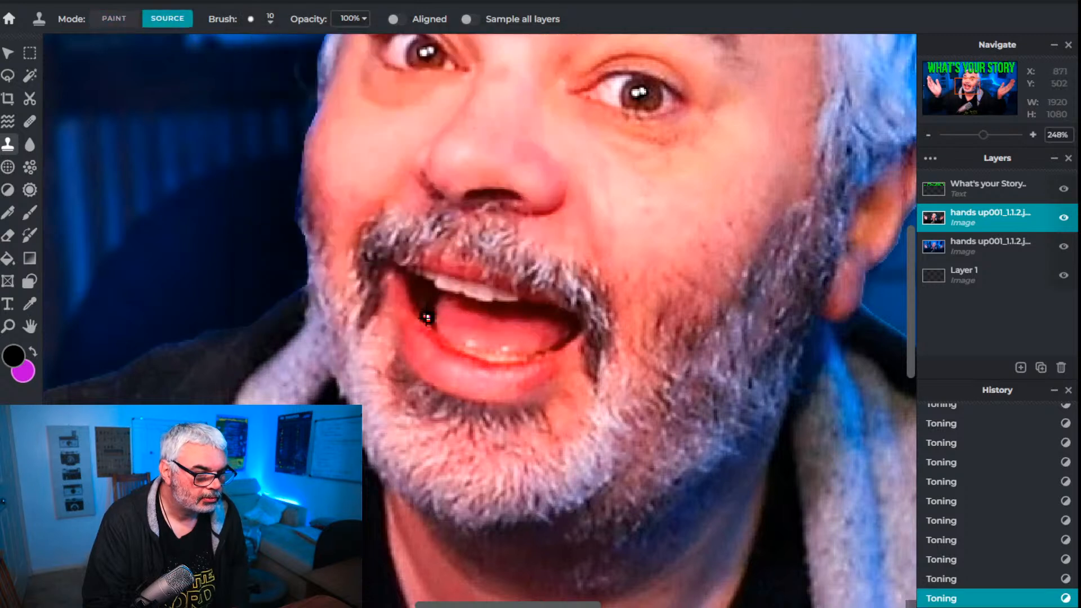
pyautogui.click(428, 317)
pyautogui.click(426, 318)
pyautogui.hotkey('ctrl', 'z')
pyautogui.press('alt')
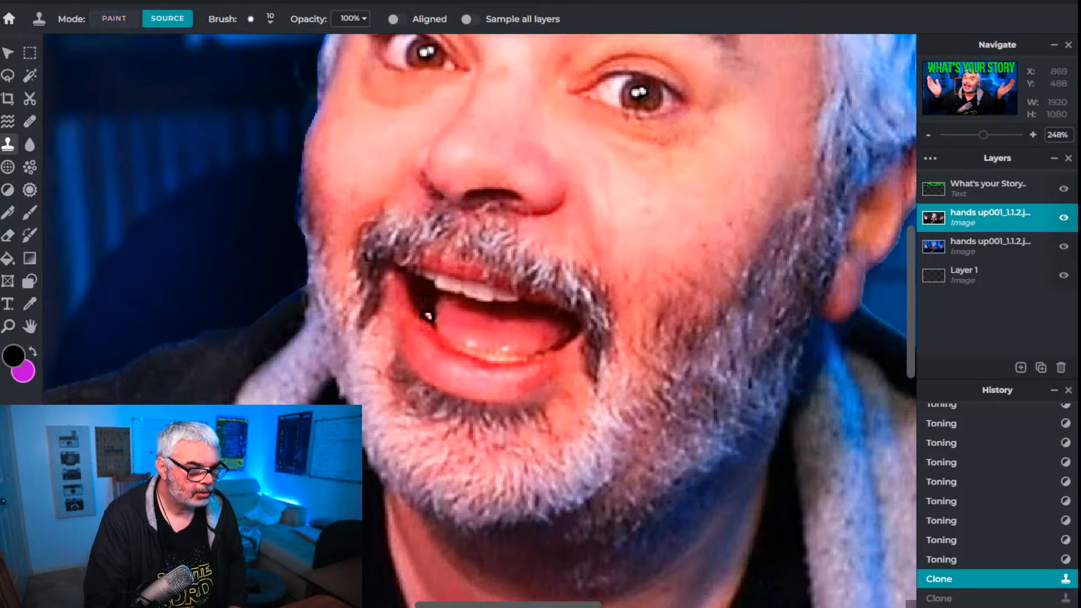
pyautogui.moveTo(427, 314); pyautogui.dragTo(423, 290)
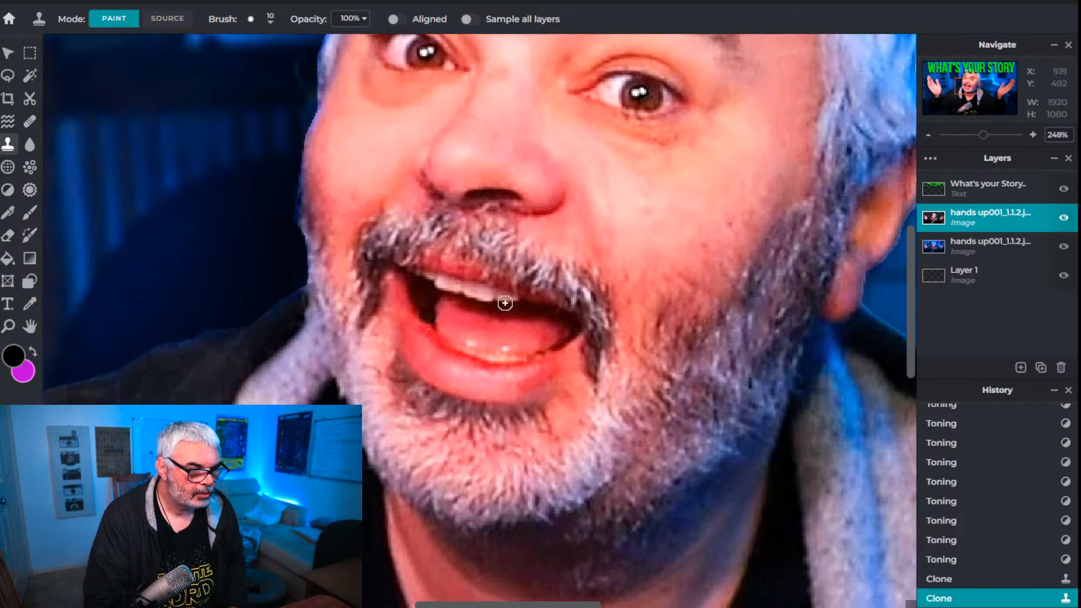
# Enlarge the clone brush to 14 px and try painting over the remaining spot in the mouth
pyautogui.scroll(-5, 591, 325)
pyautogui.scroll(6, 397, 316)
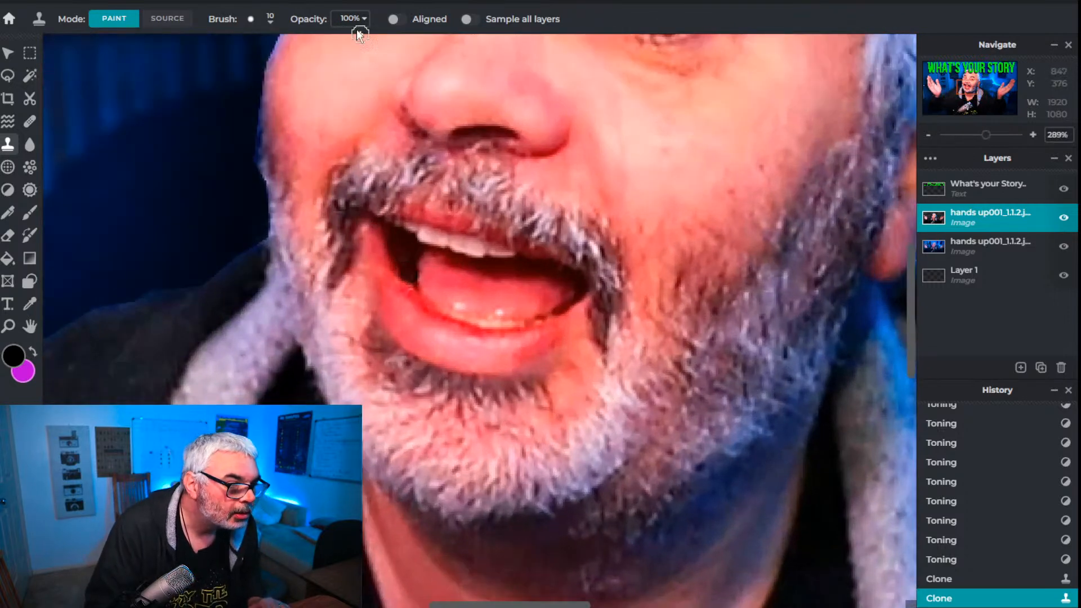
pyautogui.click(273, 18)
pyautogui.moveTo(290, 105); pyautogui.dragTo(303, 111)
pyautogui.moveTo(256, 70); pyautogui.dragTo(263, 69)
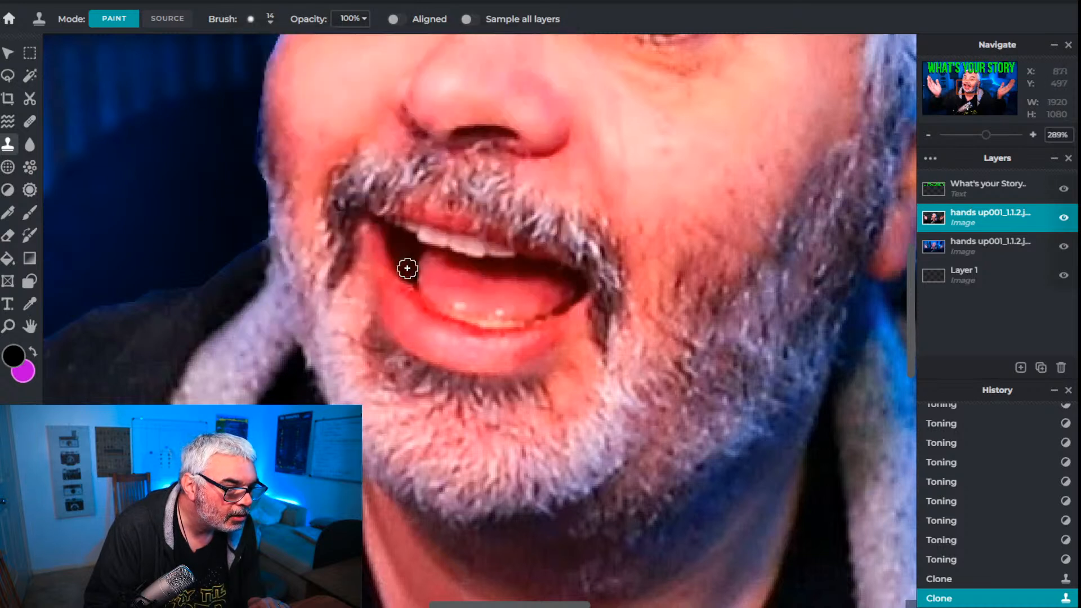
pyautogui.click(404, 266)
pyautogui.moveTo(403, 267); pyautogui.dragTo(404, 272)
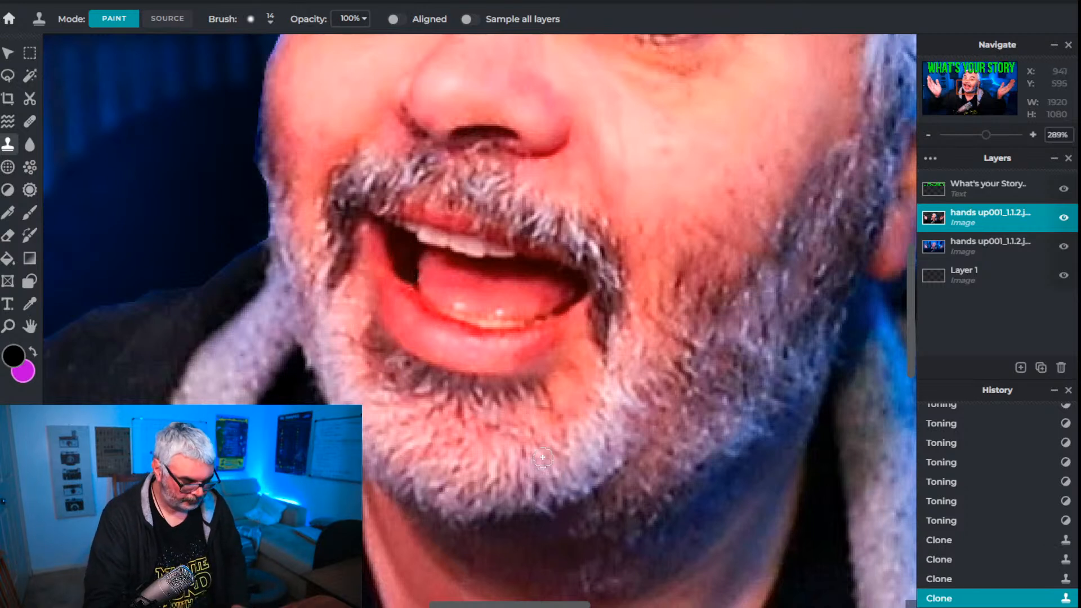
# Undo the clone strokes and the last darkening dab on the mouth spot
pyautogui.hotkey('ctrl', 'z')
pyautogui.hotkey('ctrl', 'z')
pyautogui.hotkey('ctrl', 'z')
pyautogui.hotkey('ctrl', 'z')
pyautogui.hotkey('ctrl', 'z')
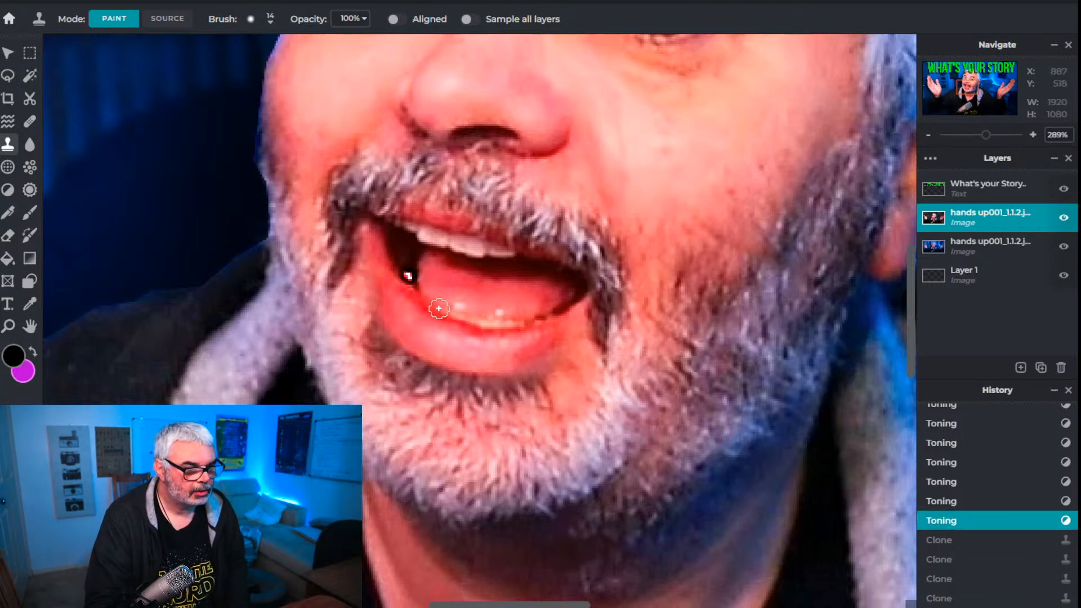
# Try two more clone dabs over the mouth spot, and undo them together with the last darkening dabs
pyautogui.click(410, 273)
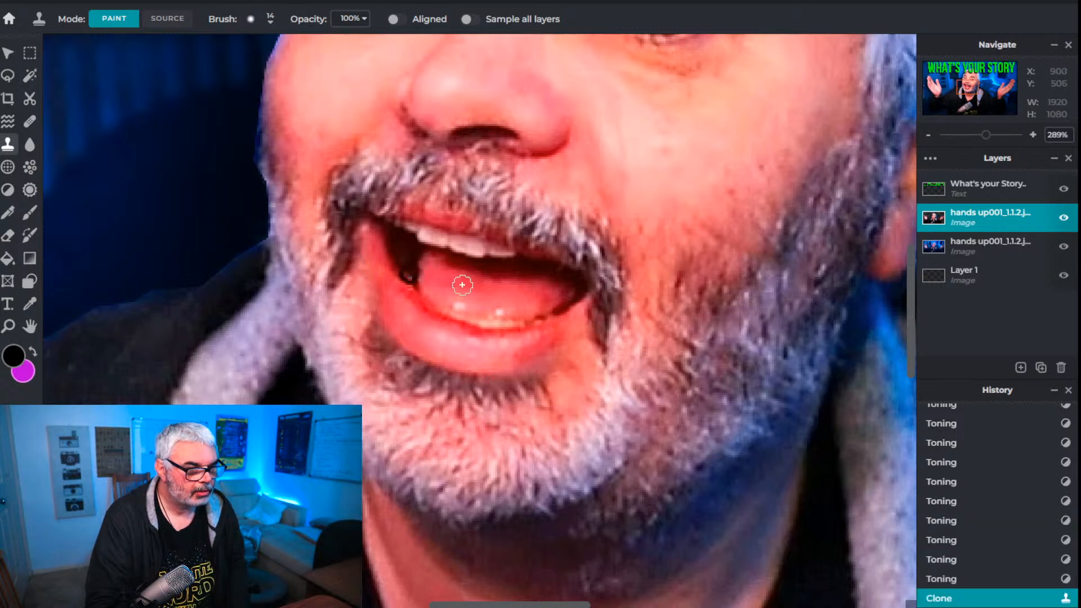
pyautogui.click(405, 265)
pyautogui.scroll(-4, 665, 395)
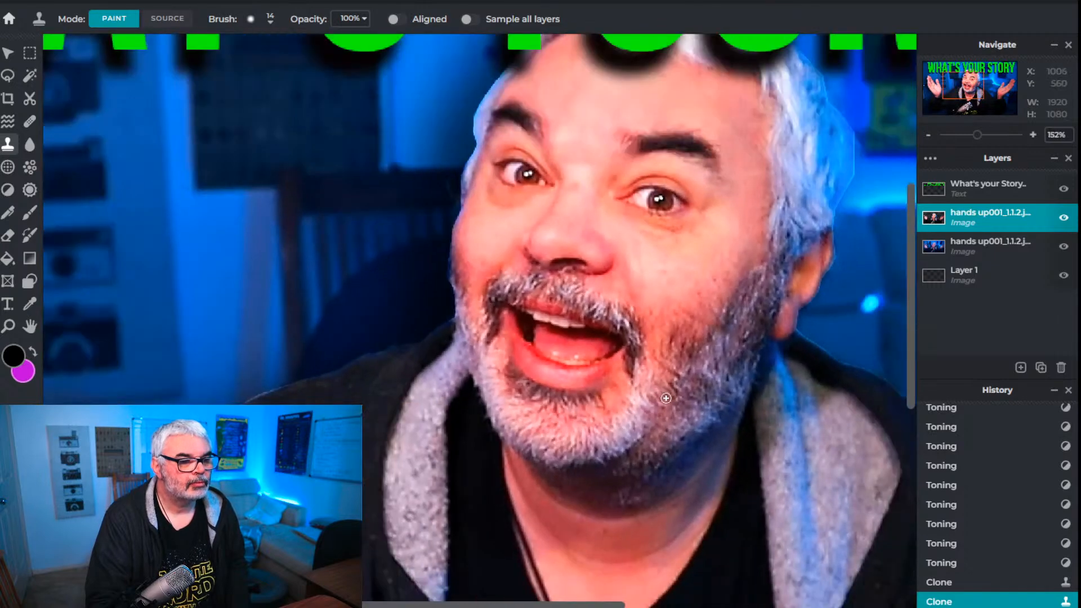
pyautogui.scroll(-1, 684, 428)
pyautogui.hotkey('ctrl', 'z')
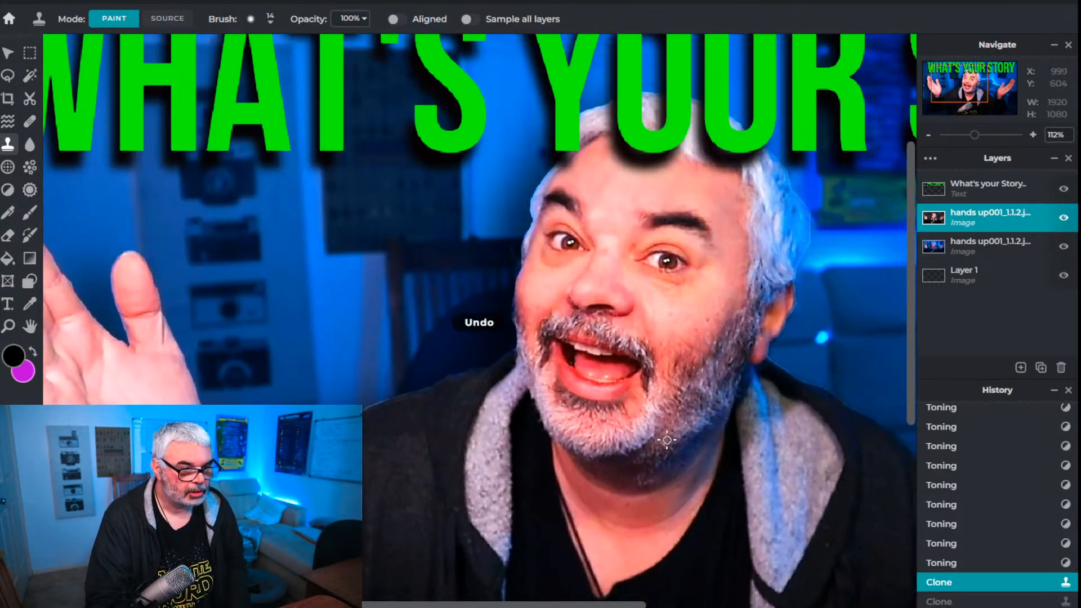
pyautogui.hotkey('ctrl', 'z')
pyautogui.hotkey('ctrl', 'z')
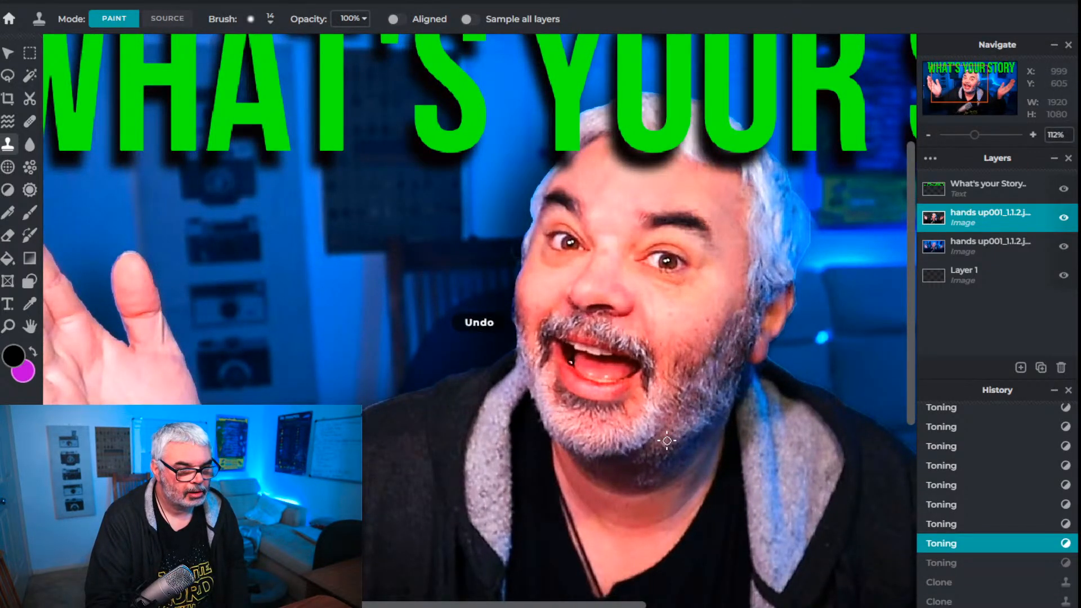
pyautogui.hotkey('ctrl', 'z')
# Darken the highlights of the bright spot in the mouth using the Toning tool with an 11 px brush
pyautogui.scroll(6, 584, 369)
pyautogui.scroll(2, 584, 369)
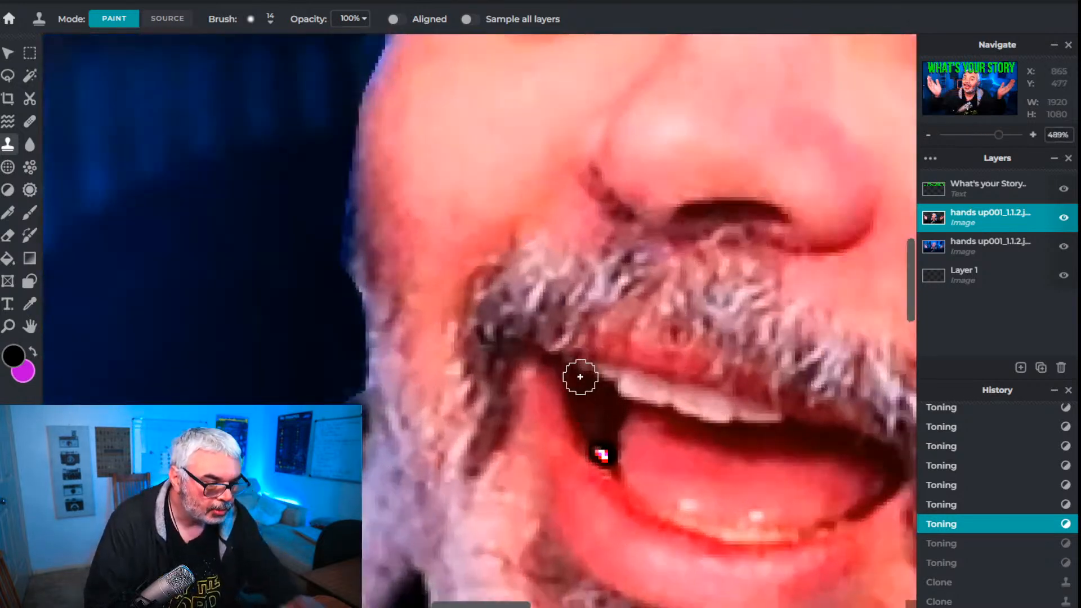
pyautogui.click(8, 190)
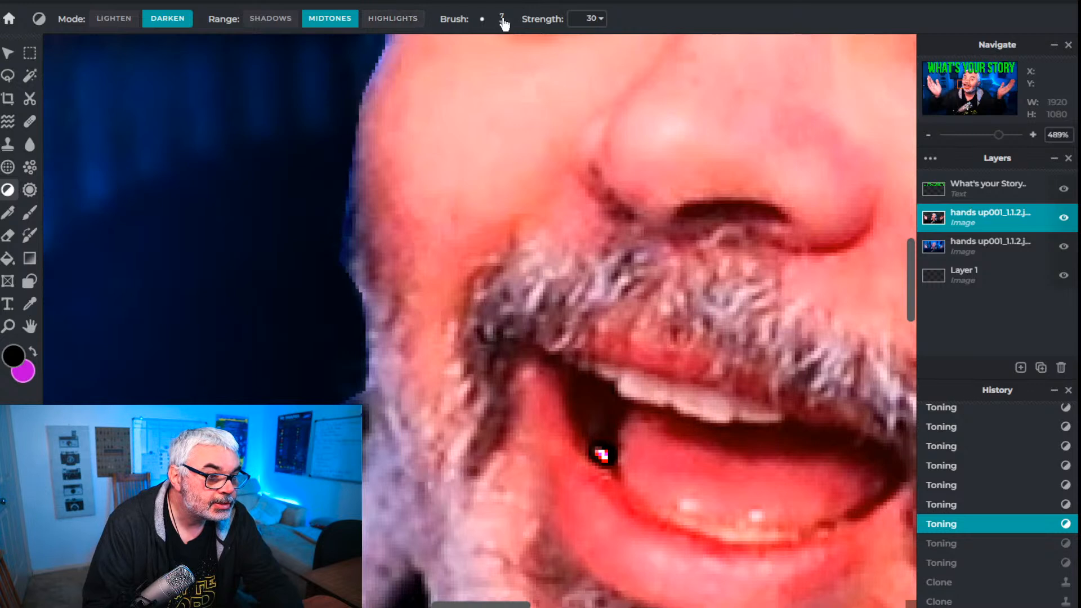
pyautogui.click(388, 21)
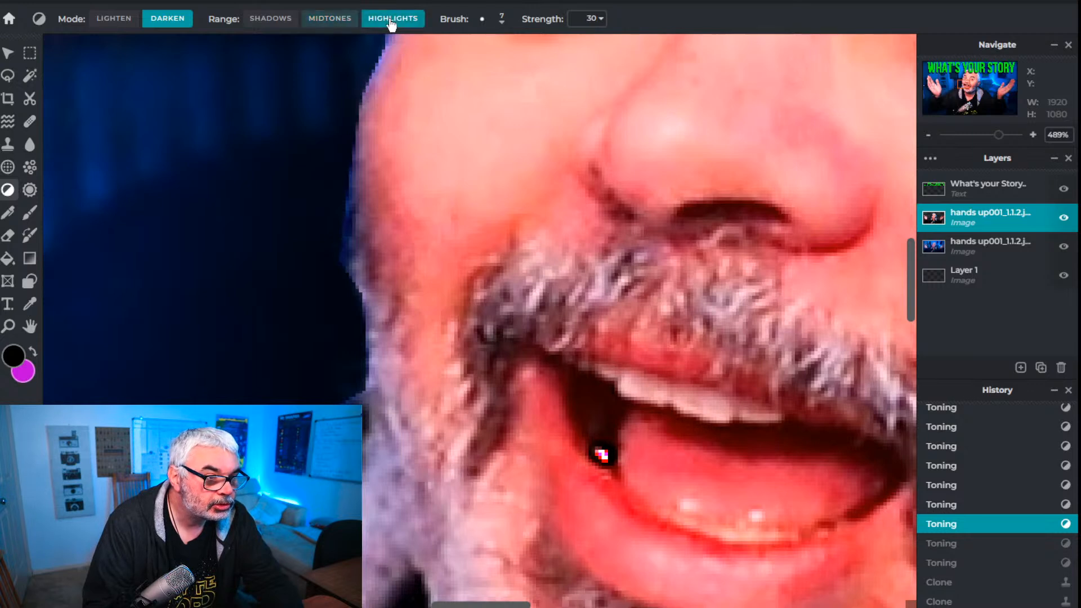
pyautogui.click(502, 22)
pyautogui.moveTo(491, 69); pyautogui.dragTo(494, 69)
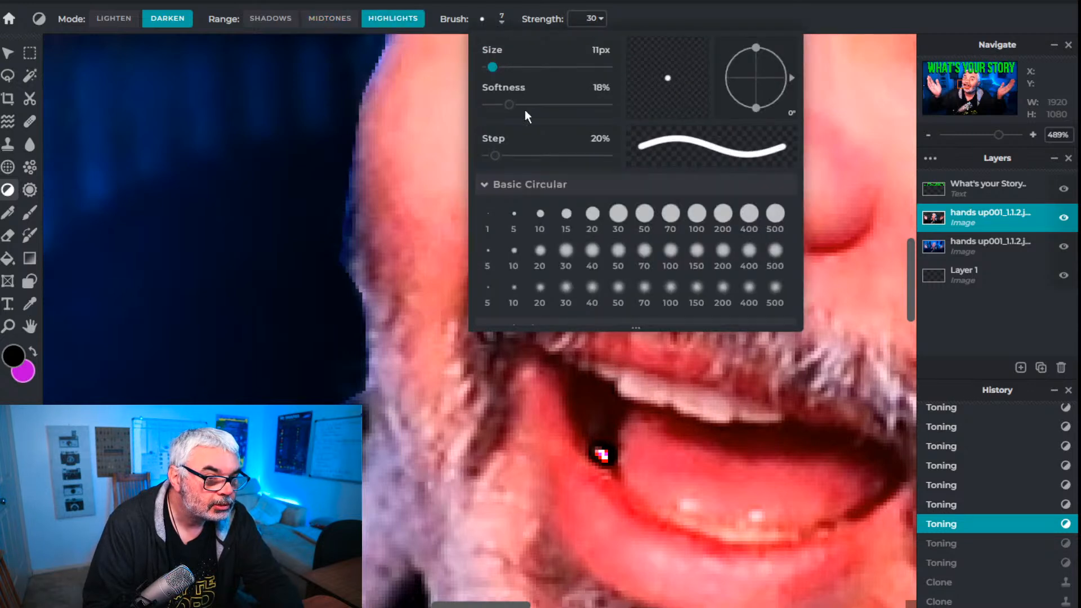
pyautogui.click(603, 454)
# Examine the retouched mouth close up and in the context of the whole thumbnail
pyautogui.scroll(-6, 760, 445)
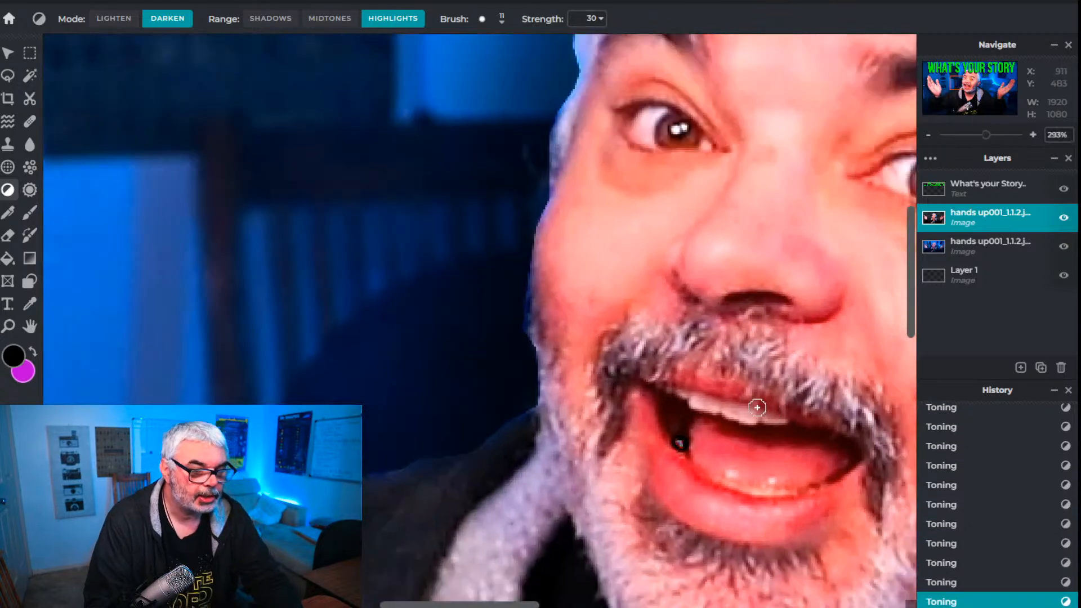
pyautogui.scroll(-3, 757, 443)
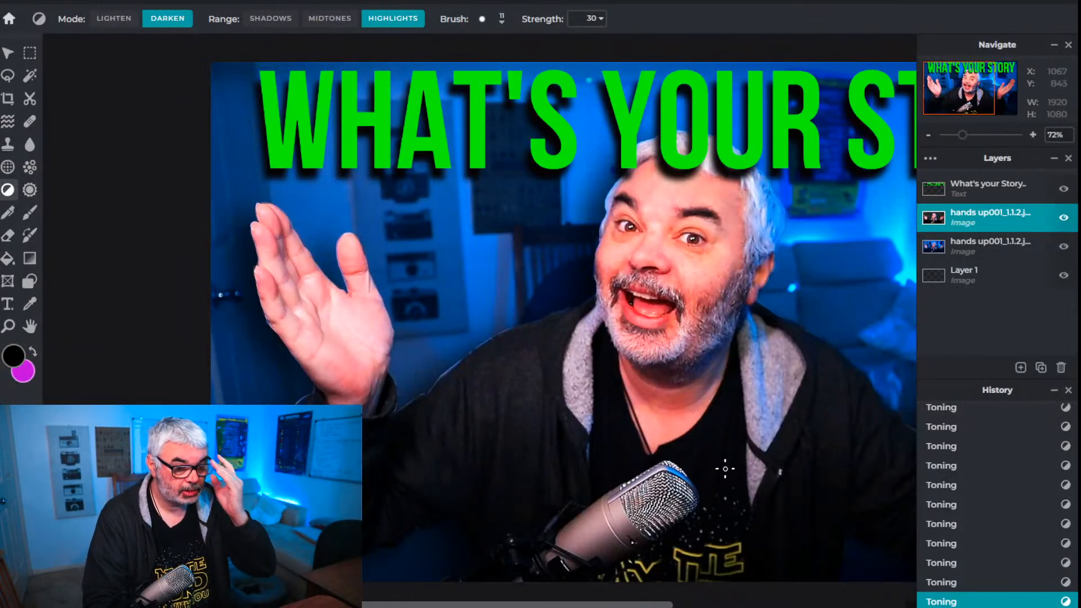
pyautogui.scroll(3, 725, 469)
pyautogui.scroll(-3, 726, 466)
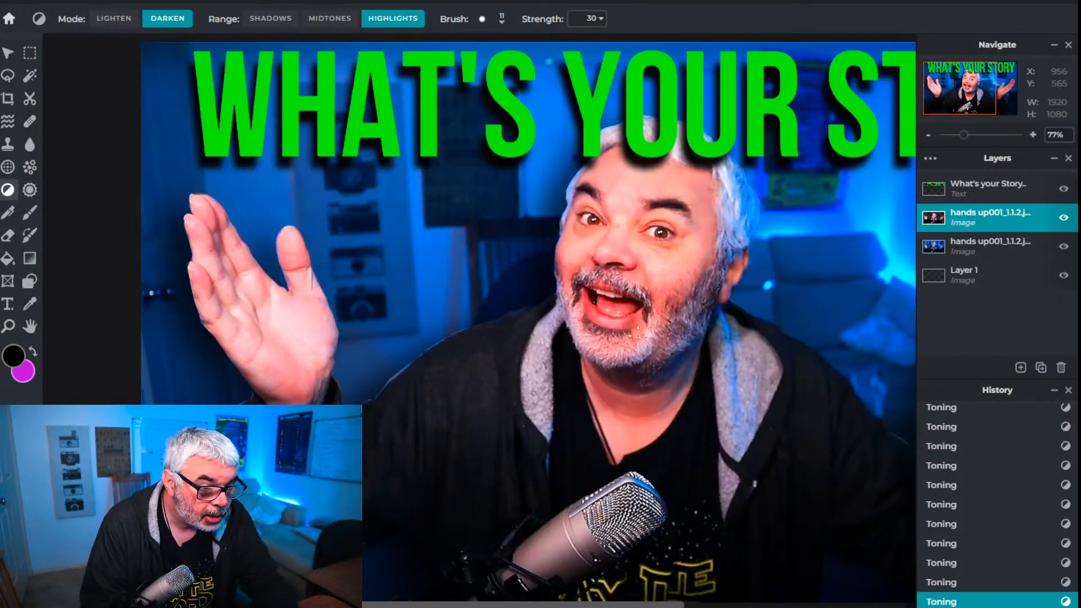
pyautogui.scroll(-2, 675, 454)
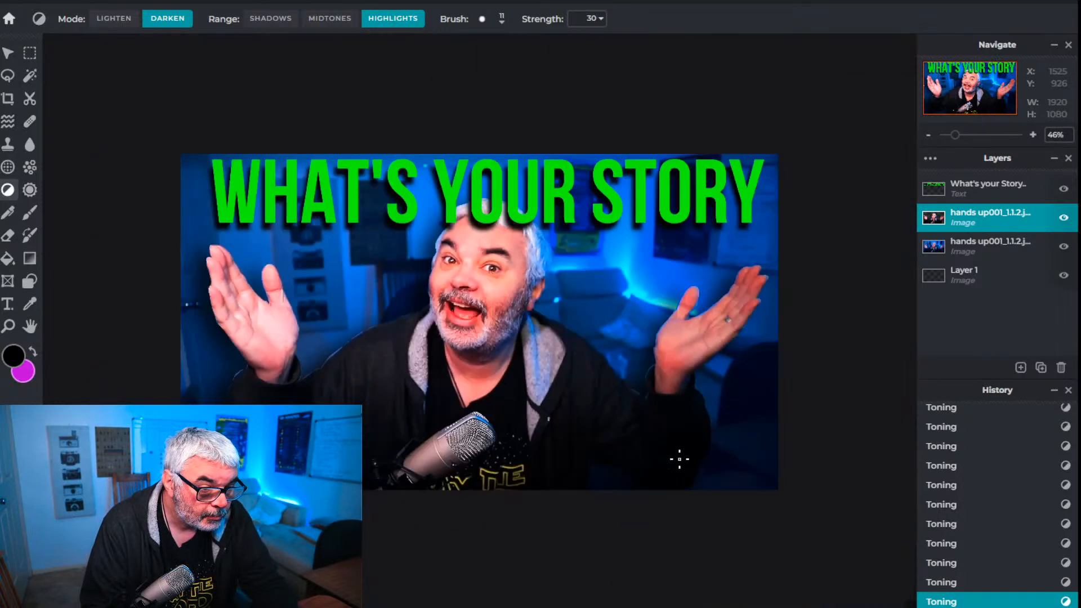
pyautogui.scroll(8, 491, 377)
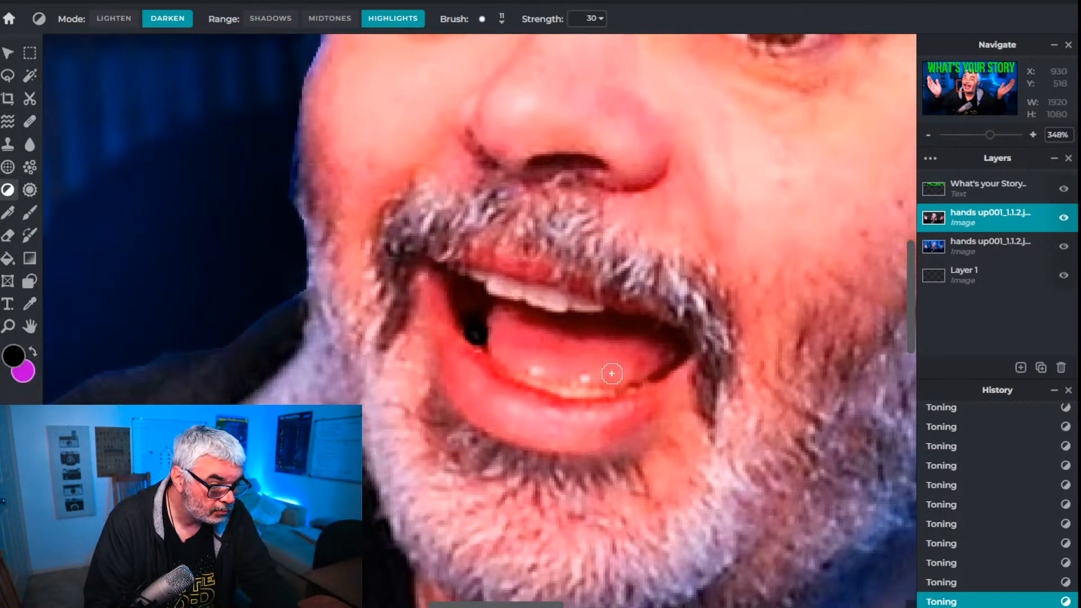
pyautogui.scroll(-8, 727, 469)
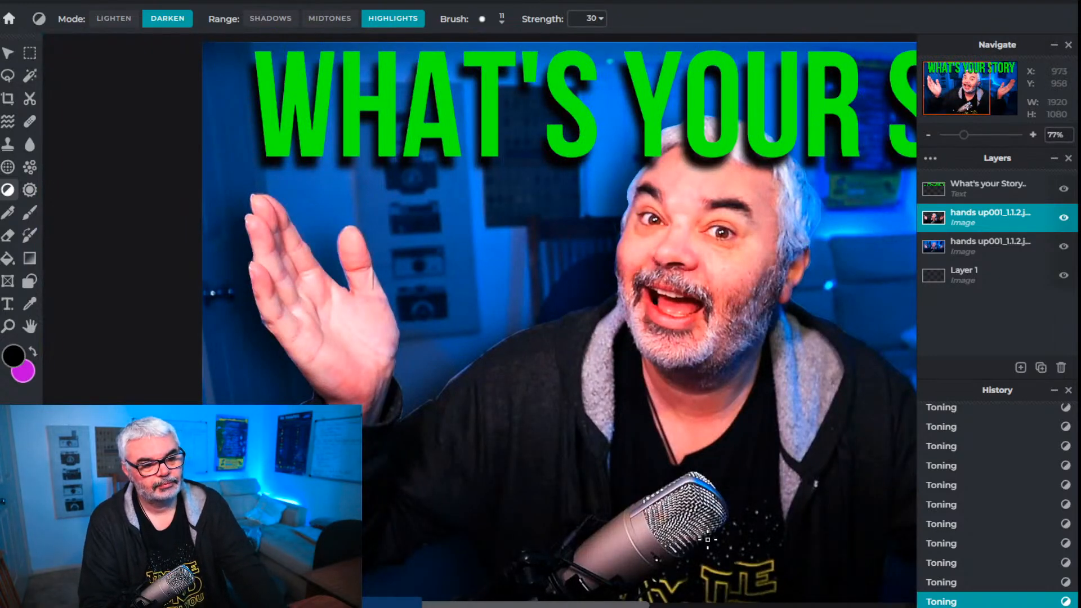
pyautogui.scroll(-3, 708, 540)
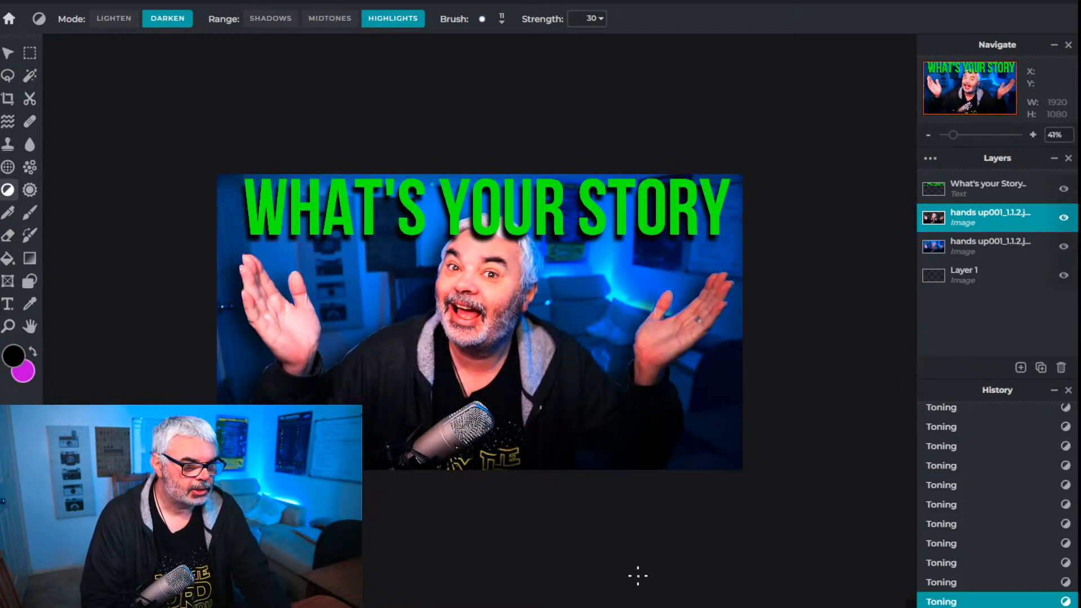
# Open the text styles of the "What's your Story" title and set its shadow blur to 24
pyautogui.click(989, 192)
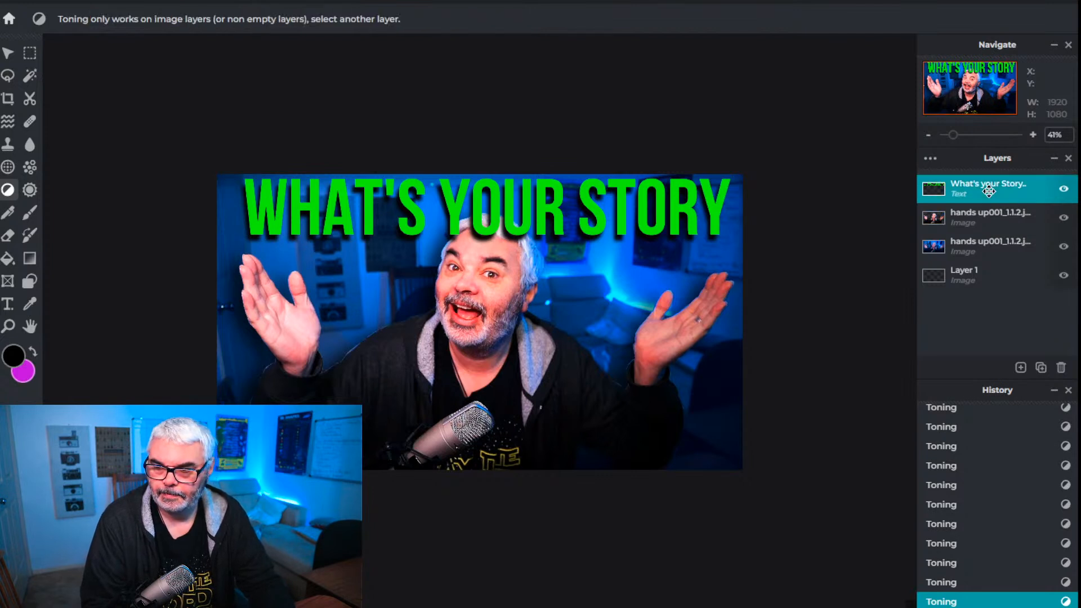
pyautogui.click(8, 54)
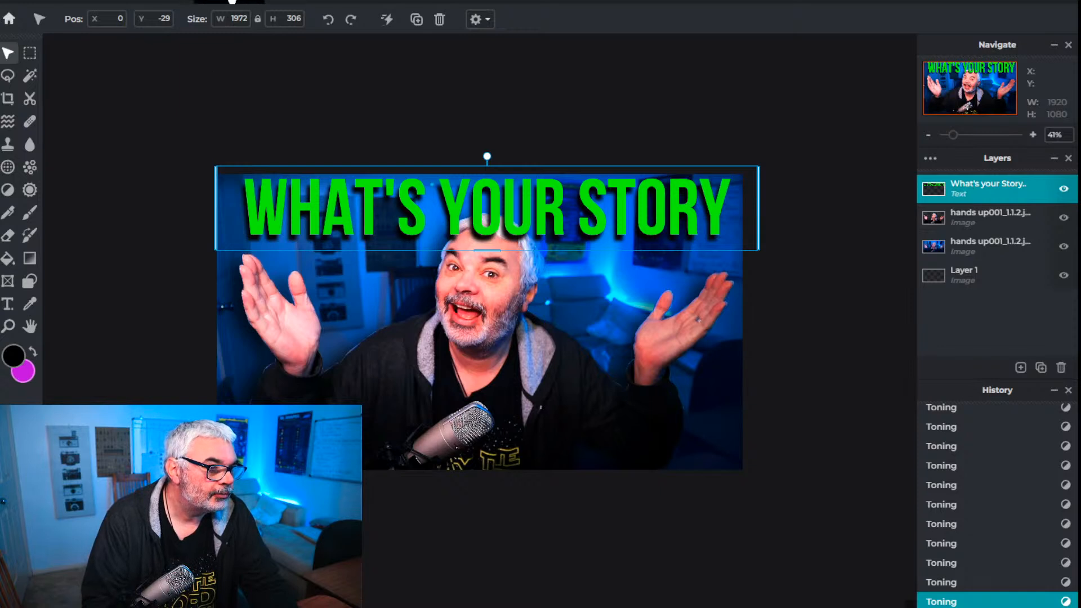
pyautogui.click(9, 307)
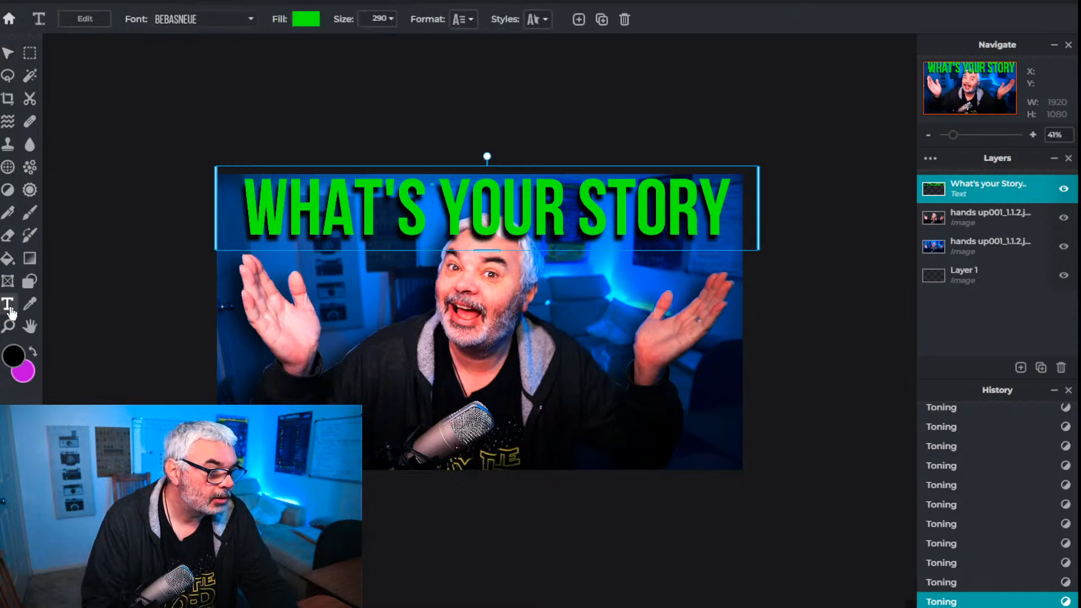
pyautogui.click(535, 19)
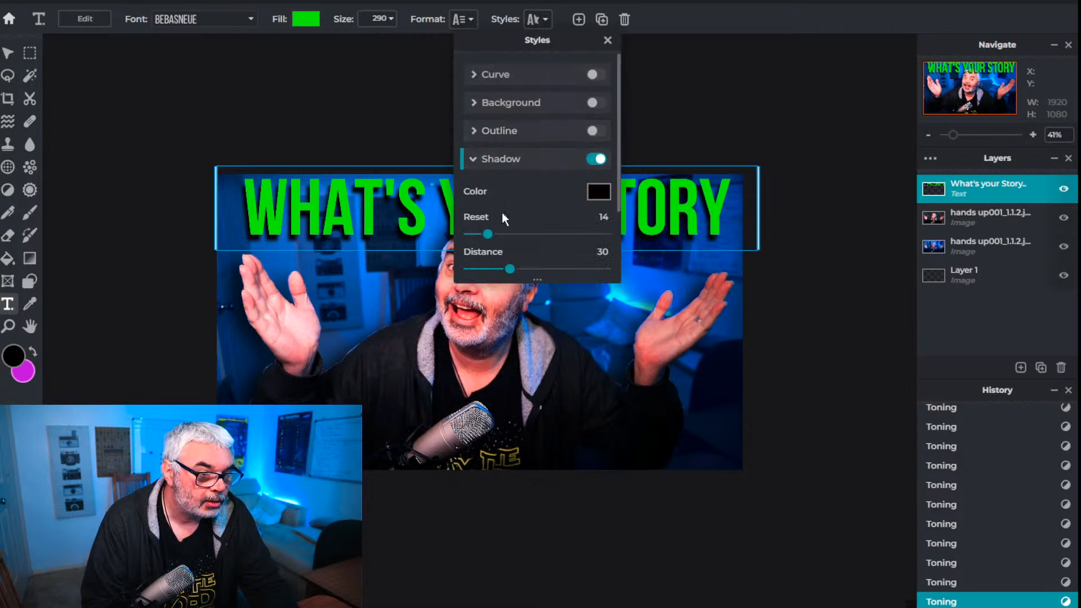
pyautogui.moveTo(537, 39); pyautogui.dragTo(856, 29)
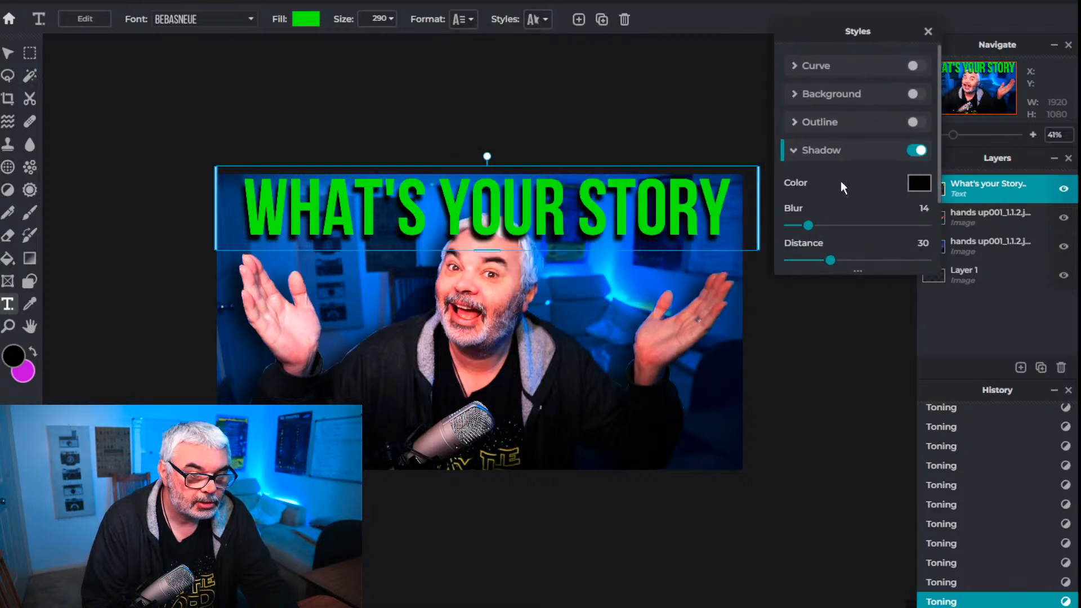
pyautogui.moveTo(809, 225)
pyautogui.mouseDown()
pyautogui.moveTo(849, 226)
pyautogui.moveTo(824, 227)
pyautogui.mouseUp()
# Set the title shadow's distance to 28, its direction to 252.0 and its opacity to 97
pyautogui.scroll(-2, 833, 212)
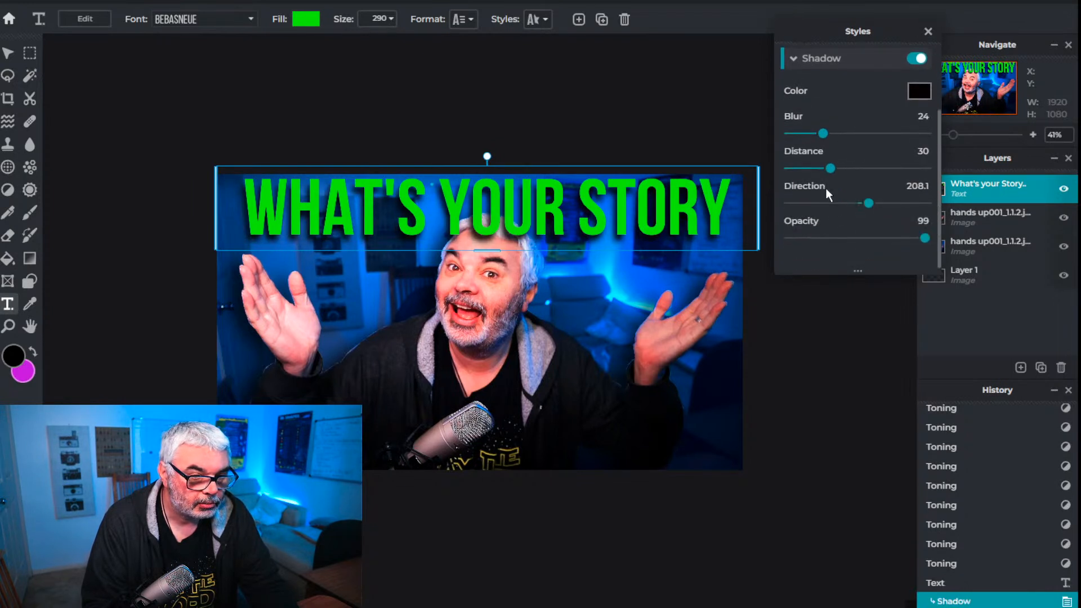
pyautogui.moveTo(832, 174); pyautogui.dragTo(822, 170)
pyautogui.moveTo(852, 203); pyautogui.dragTo(923, 241)
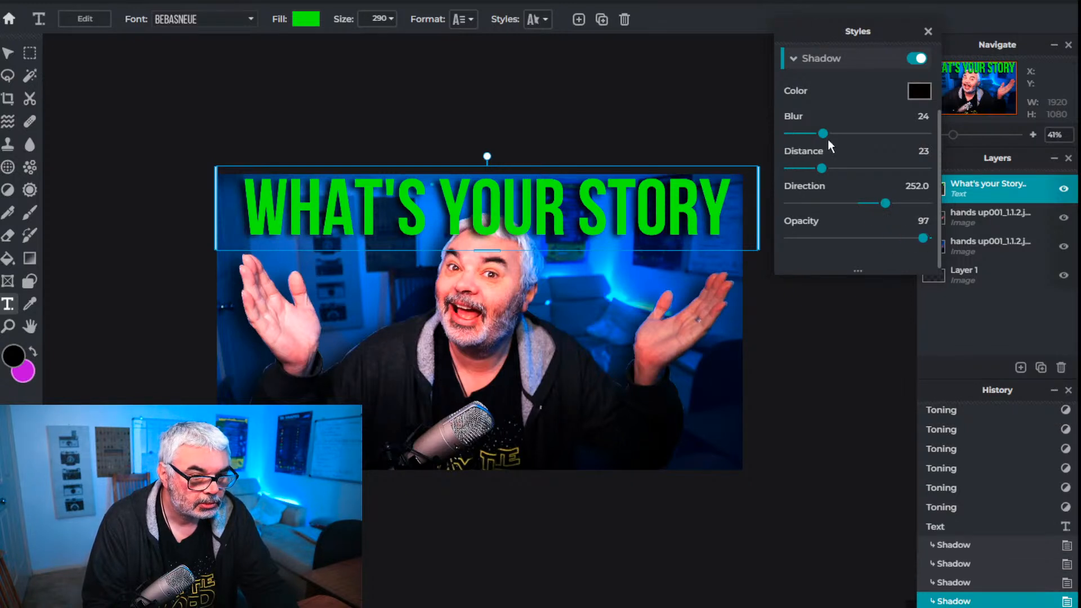
pyautogui.moveTo(822, 135)
pyautogui.mouseDown()
pyautogui.moveTo(837, 134)
pyautogui.moveTo(825, 137)
pyautogui.mouseUp()
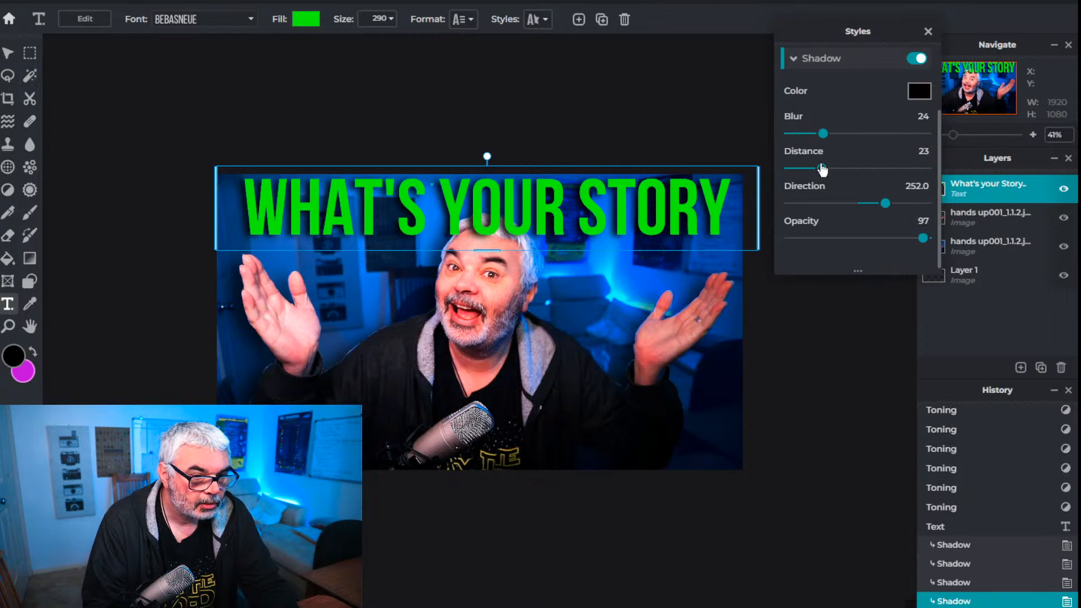
pyautogui.moveTo(825, 174); pyautogui.dragTo(831, 175)
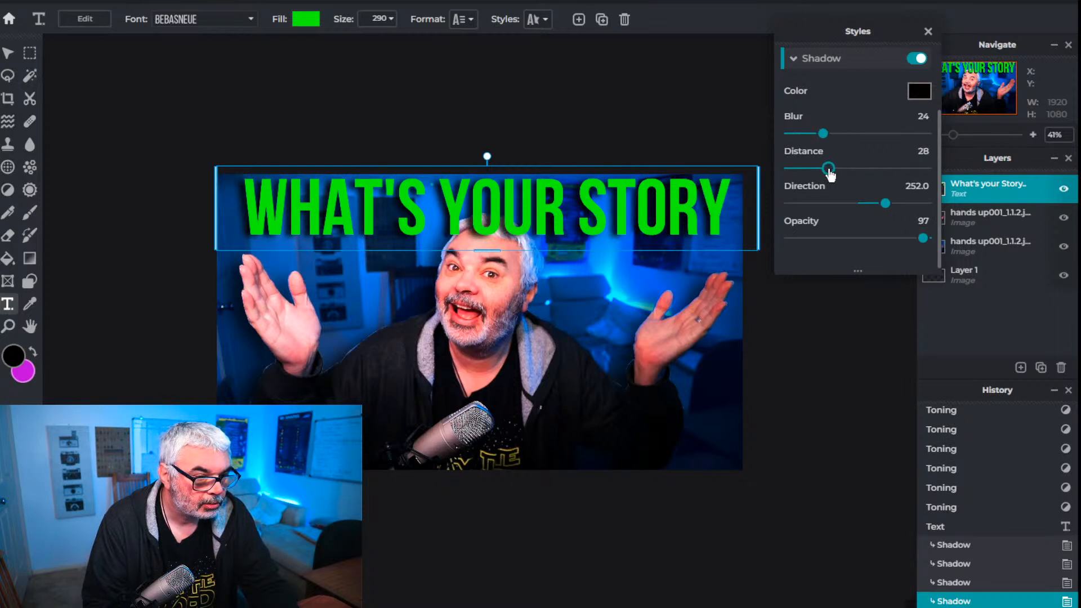
pyautogui.moveTo(830, 175); pyautogui.dragTo(830, 175)
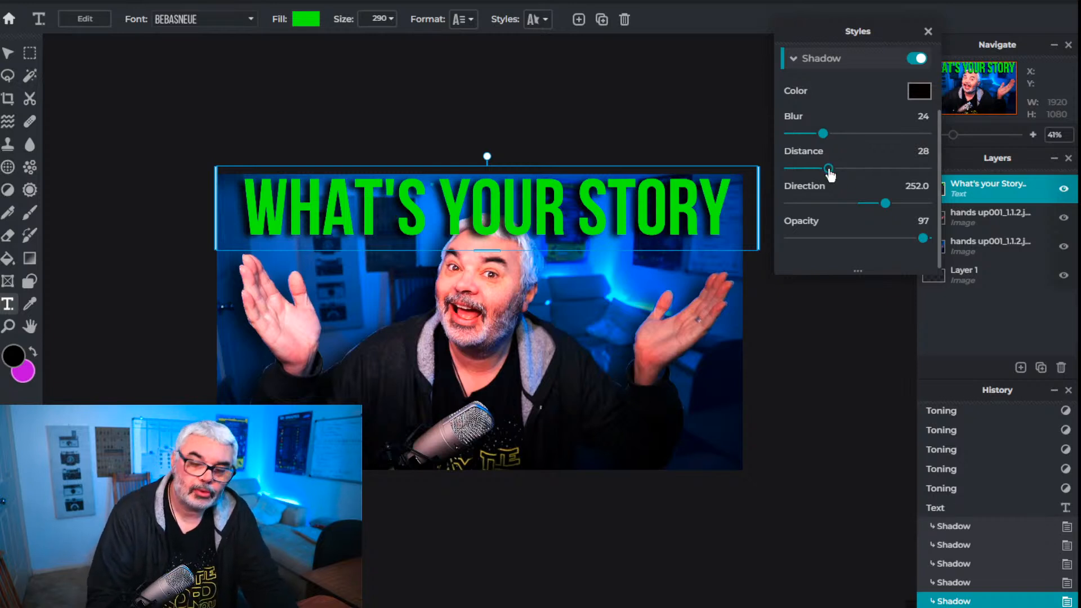